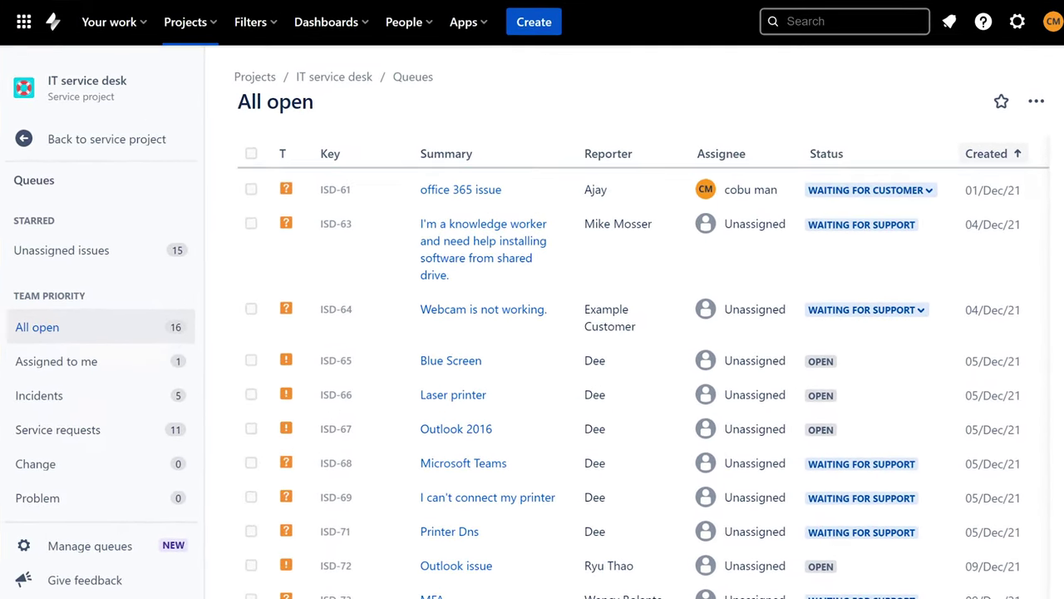
Filter to the 'Assigned to me' queue and open ISD-61 'office 365 issue'
scroll(631, 382, down, 2)
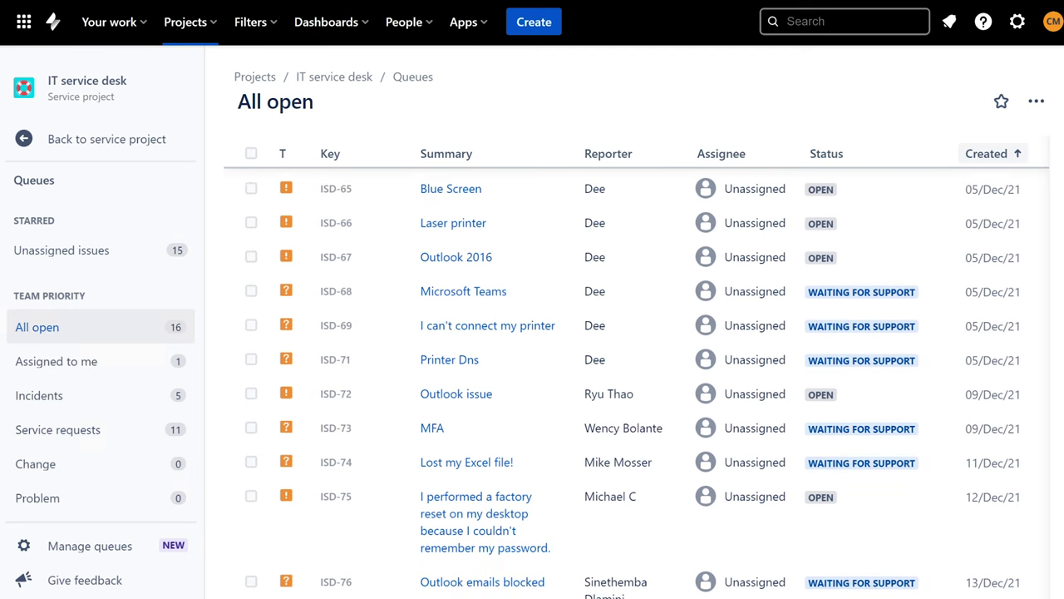
scroll(632, 382, up, 2)
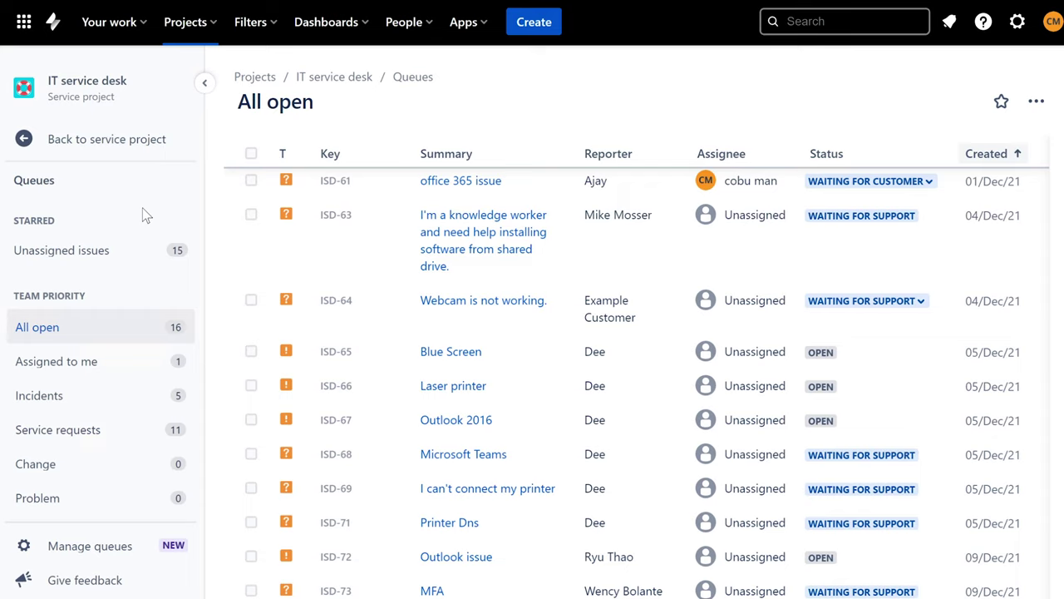
click(89, 370)
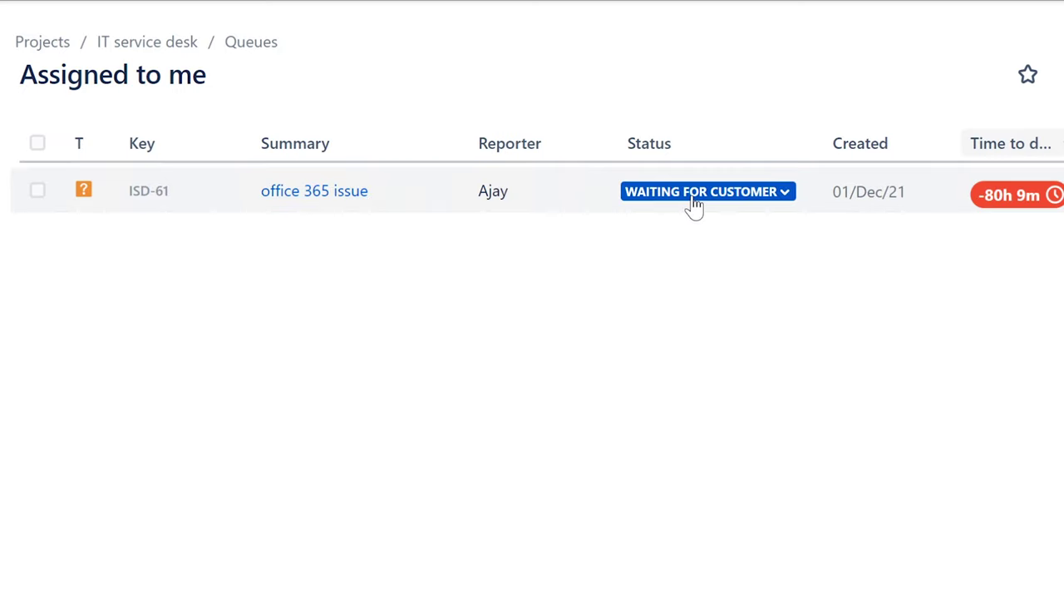
click(308, 196)
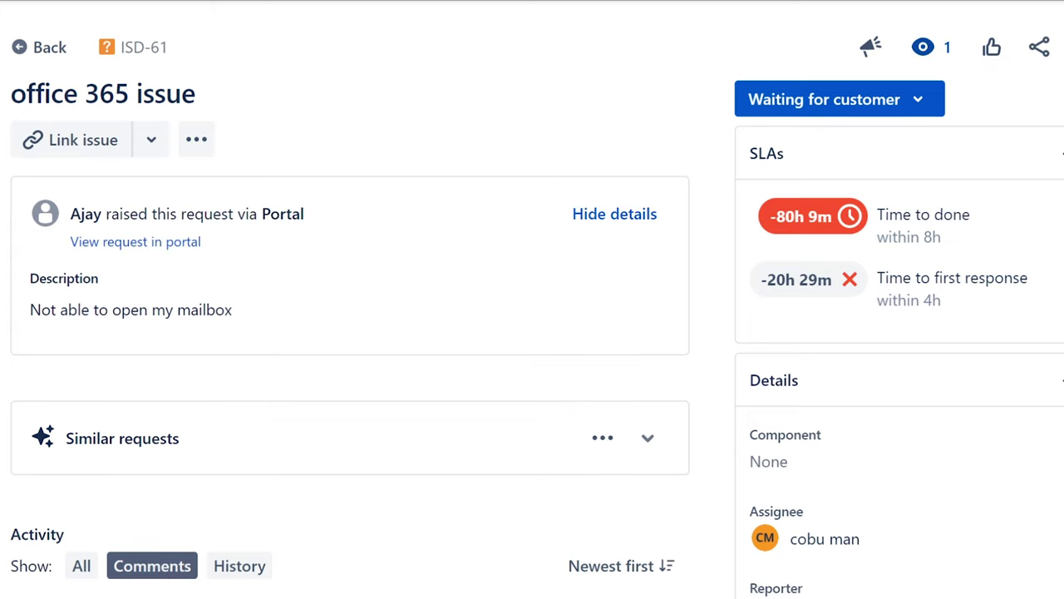
scroll(898, 333, down, 1)
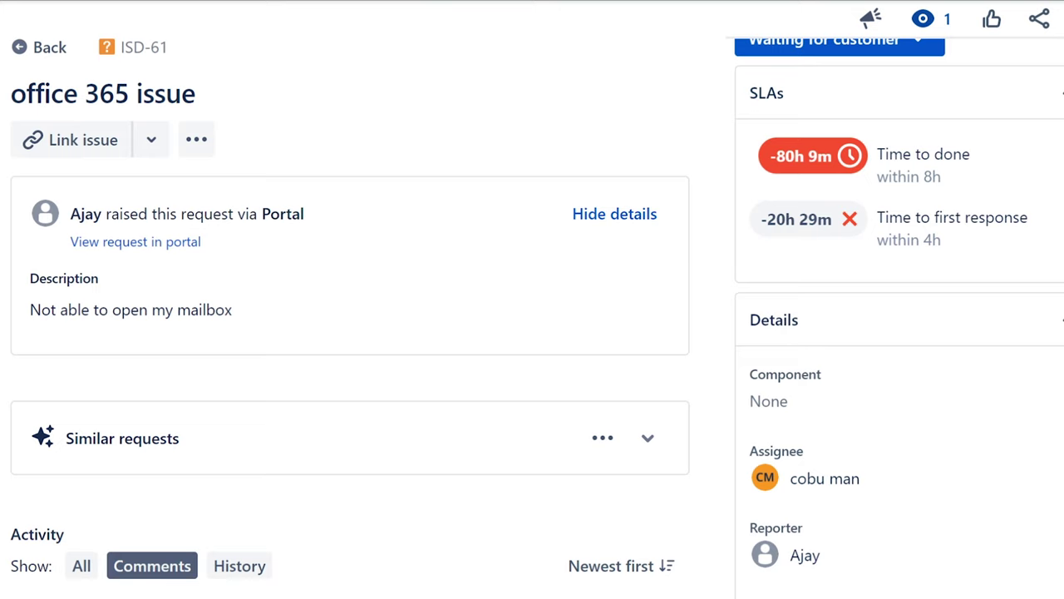
scroll(898, 332, up, 1)
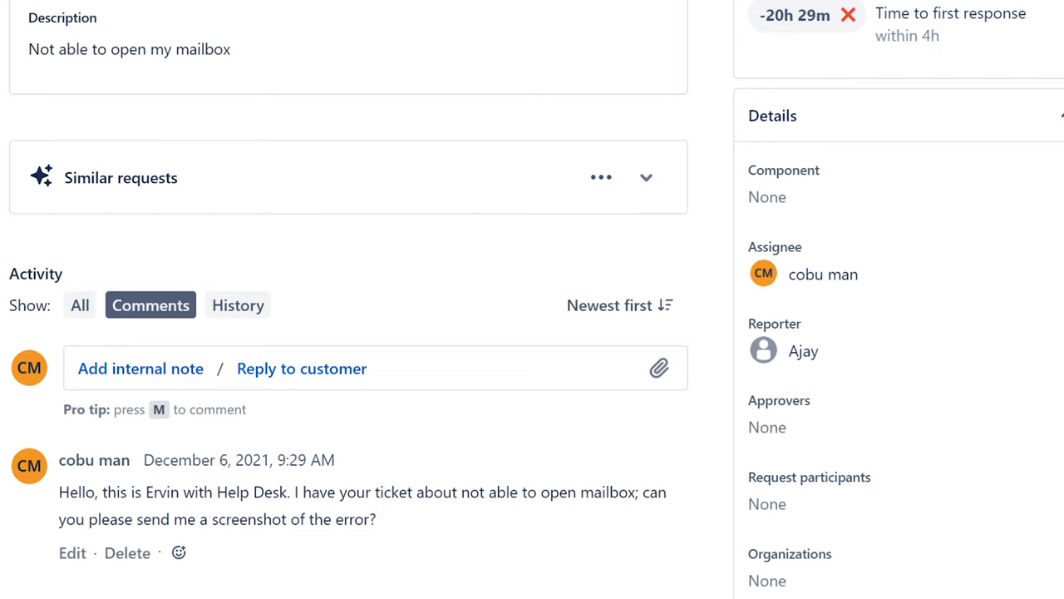
drag(269, 46, 27, 49)
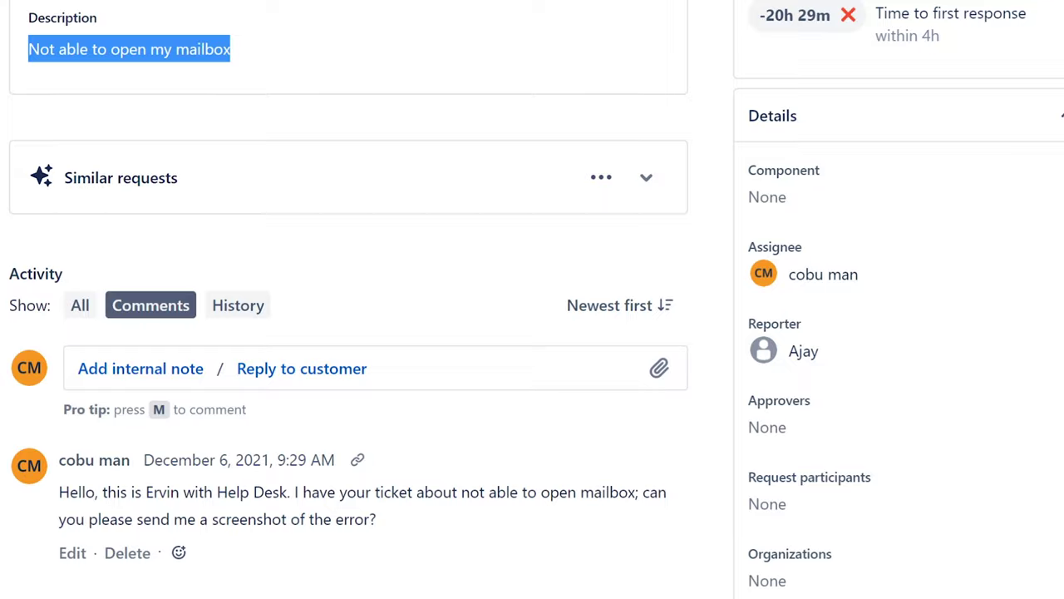
drag(59, 491, 123, 491)
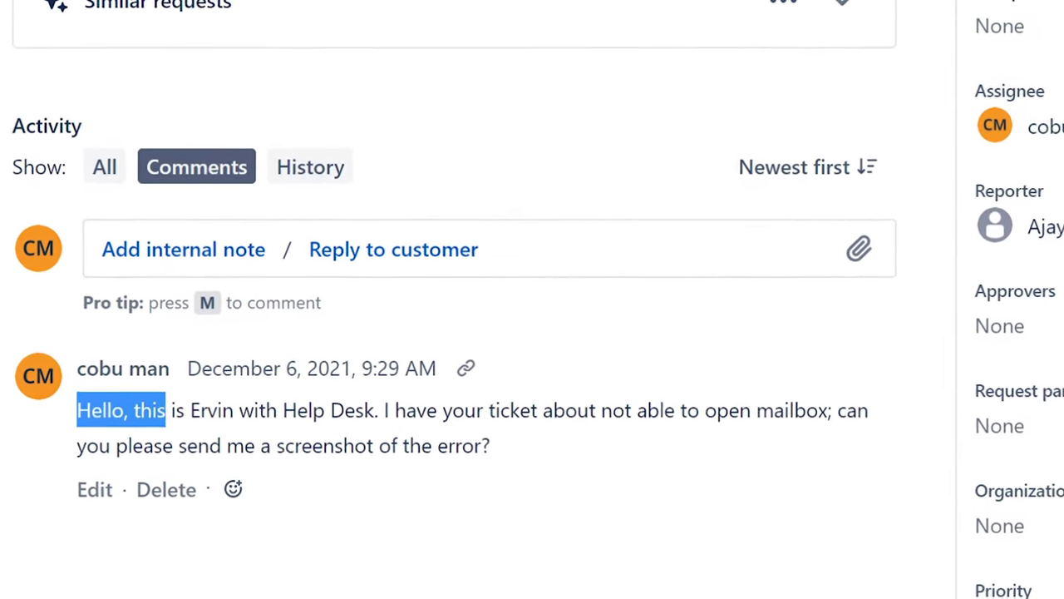
drag(166, 410, 353, 410)
drag(413, 353, 700, 352)
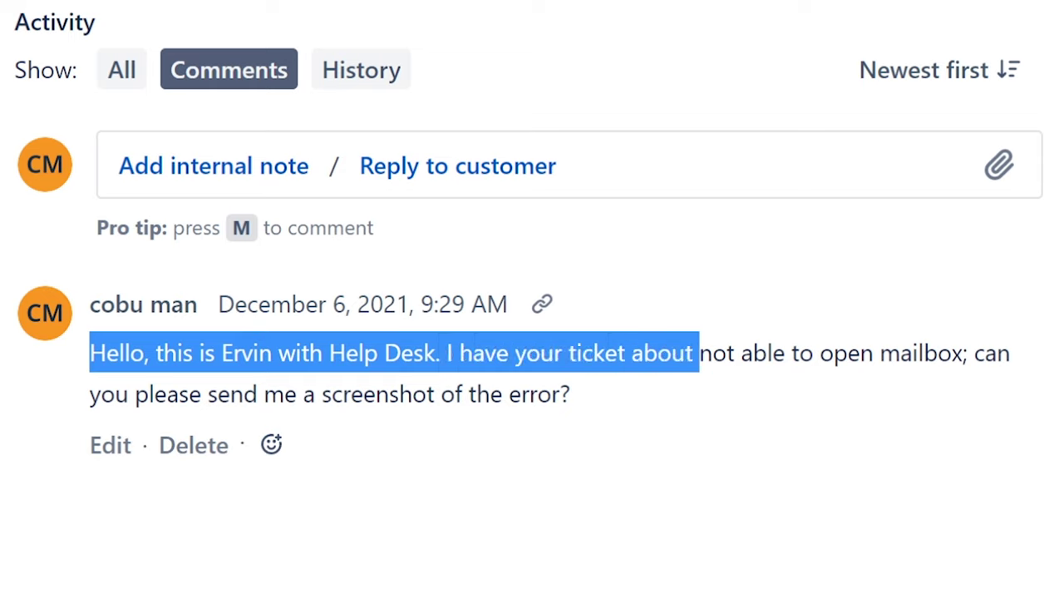
drag(592, 352, 981, 404)
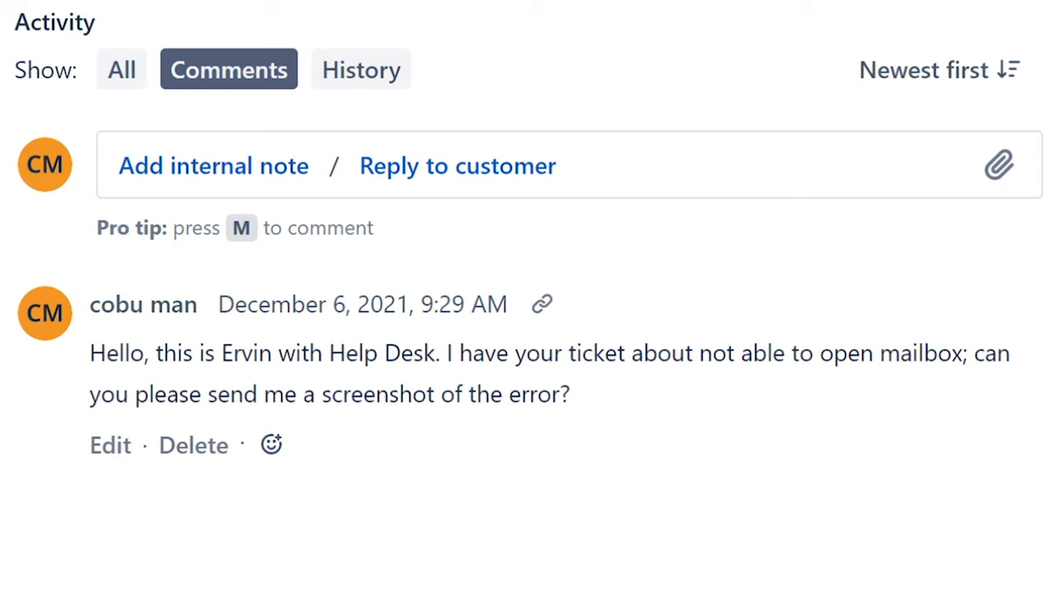
Send the customer reply 'Hello, do you still need assistance with this issue?' signed with the agent's name
click(465, 176)
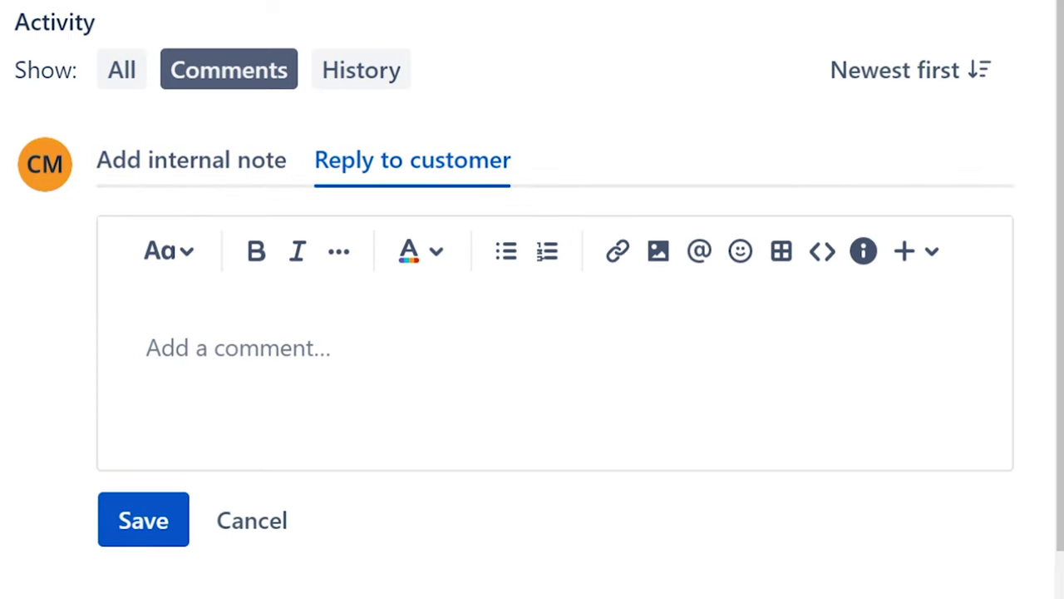
scroll(532, 332, down, 2)
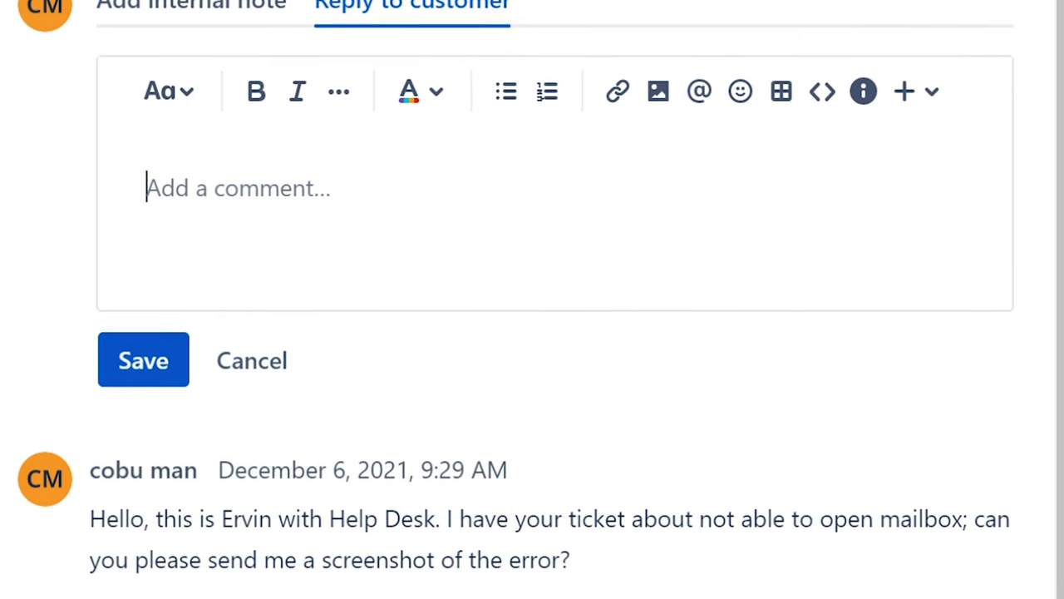
text(Hello, )
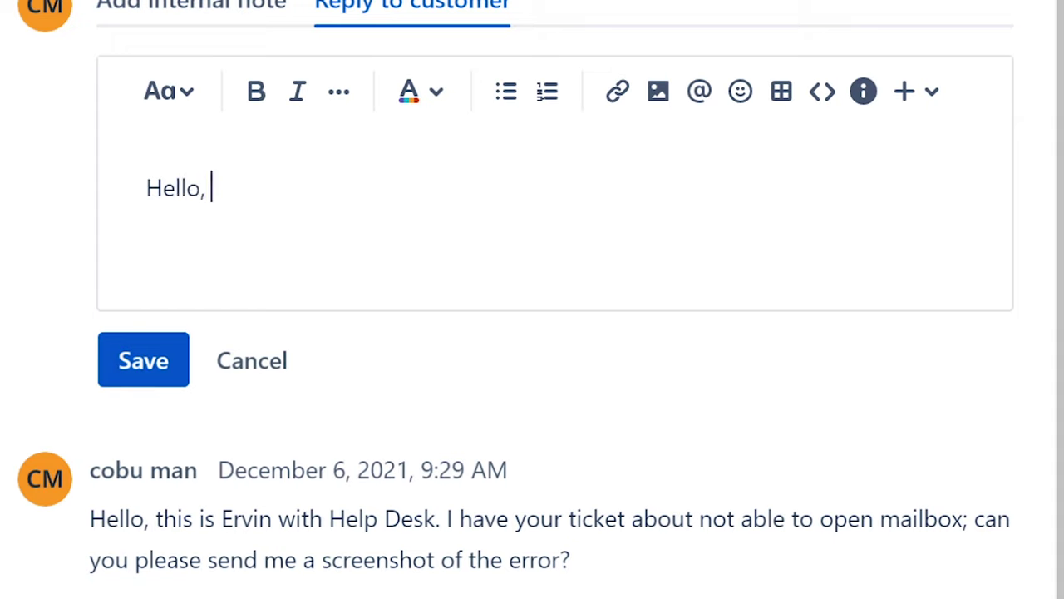
text(do you st)
text(ill )
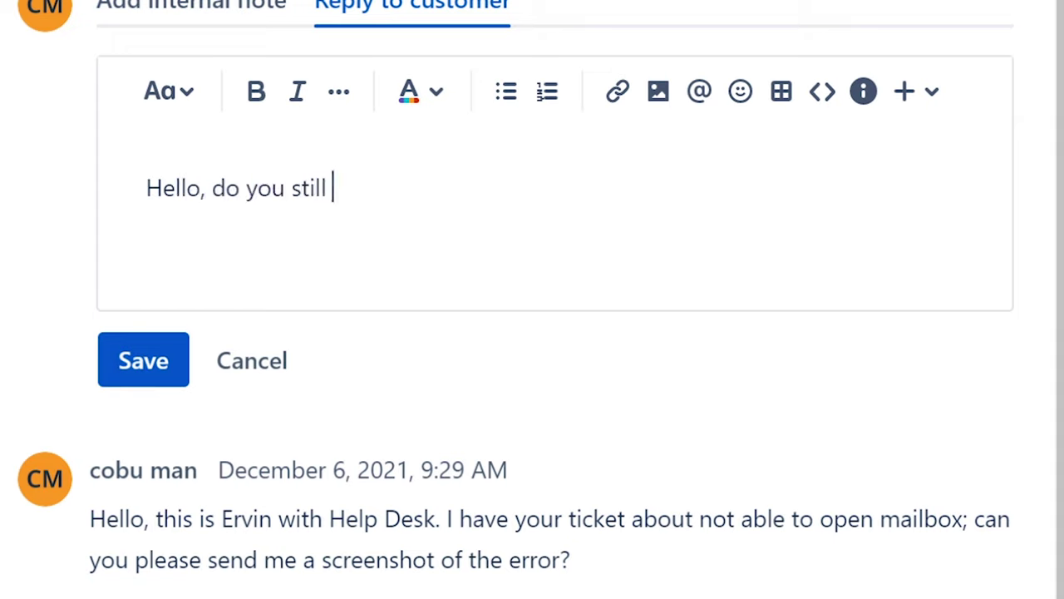
text(need assistan)
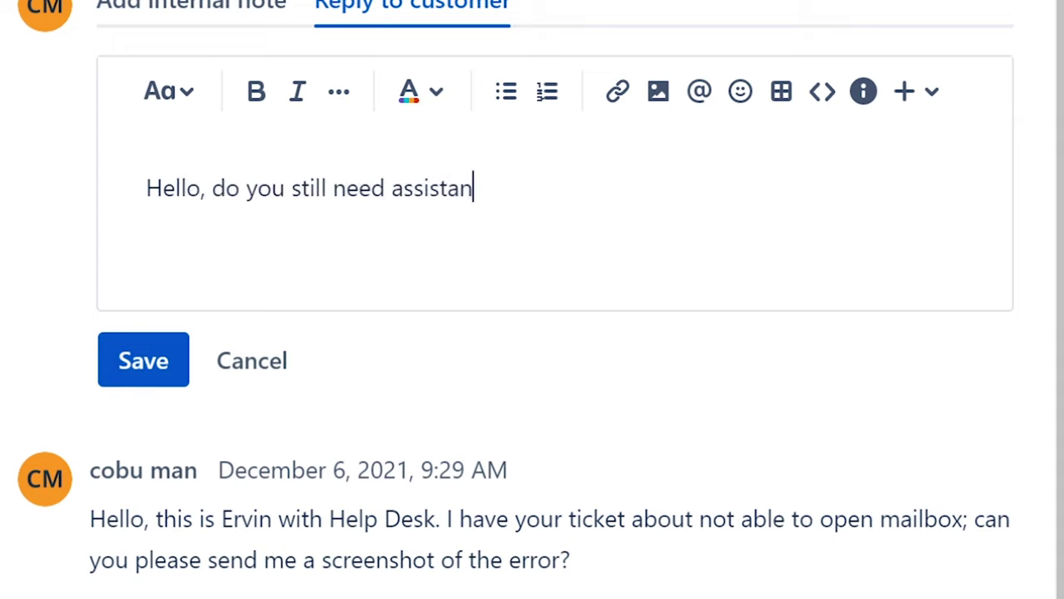
text(ce with this issue.)
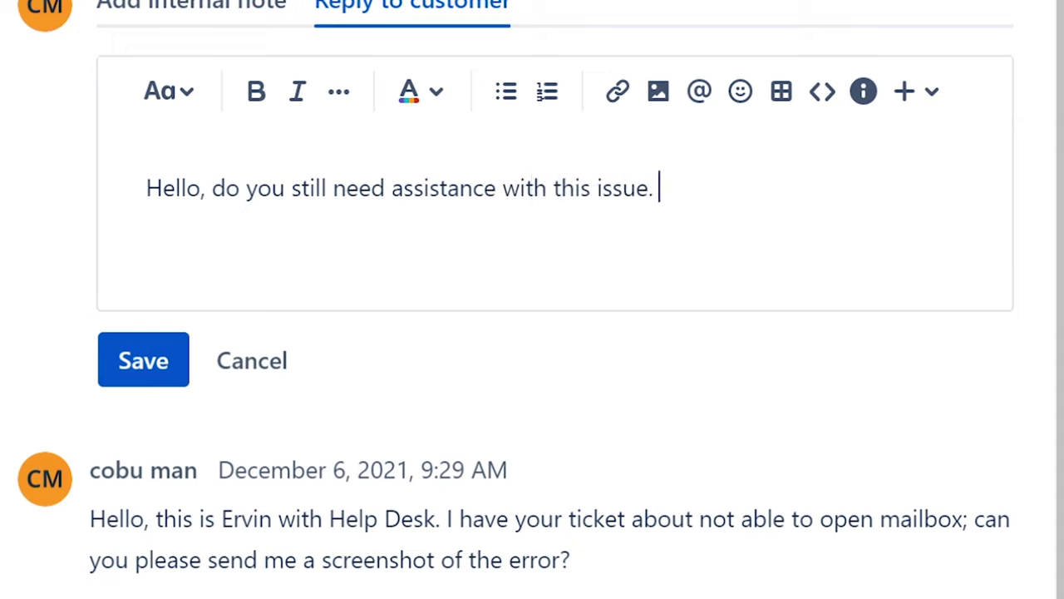
text( Ervin)
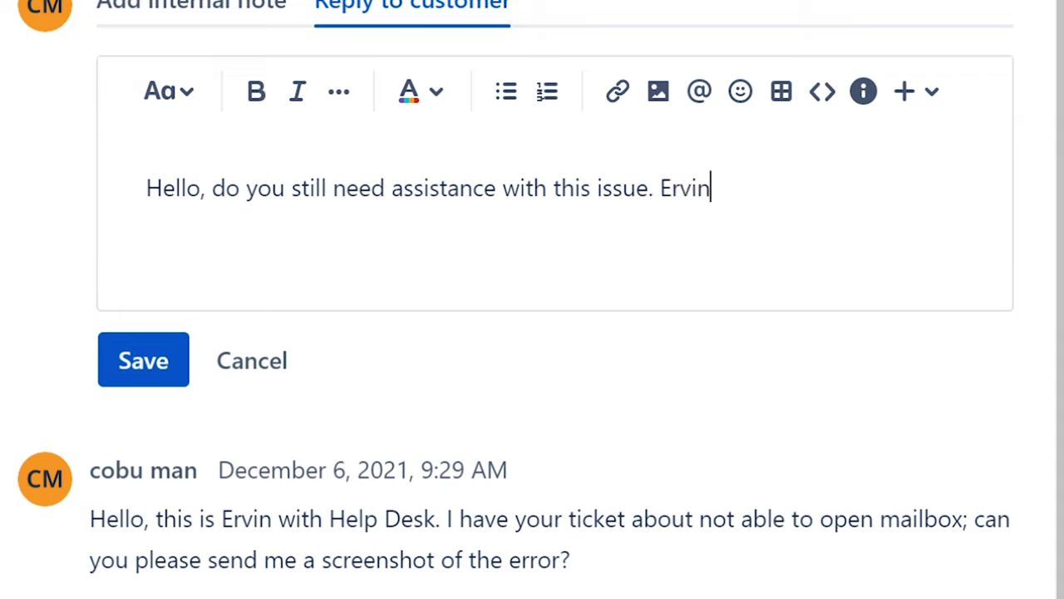
click(652, 188)
key(BackSpace)
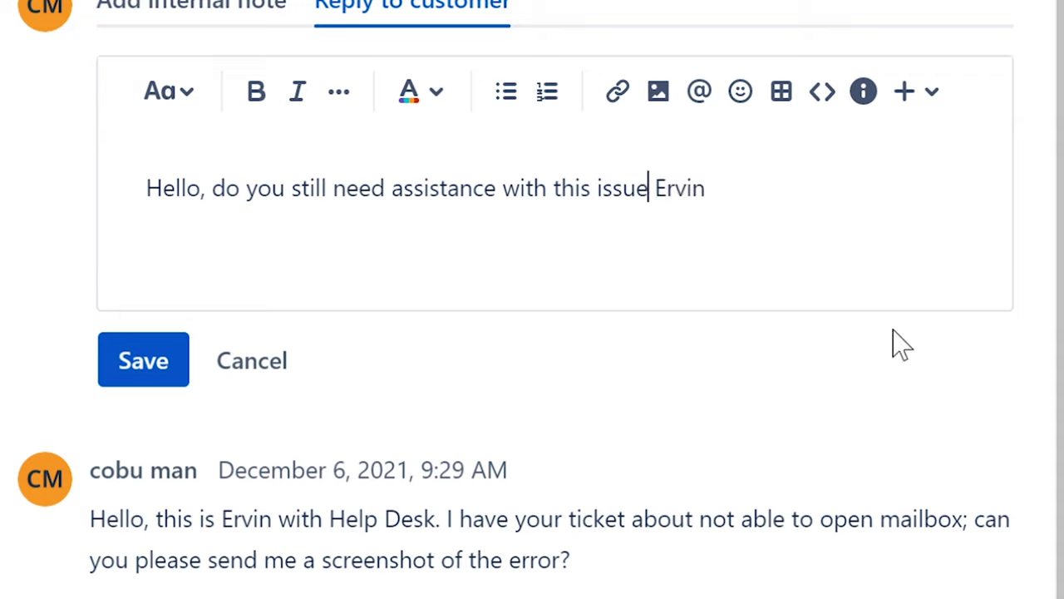
text(?)
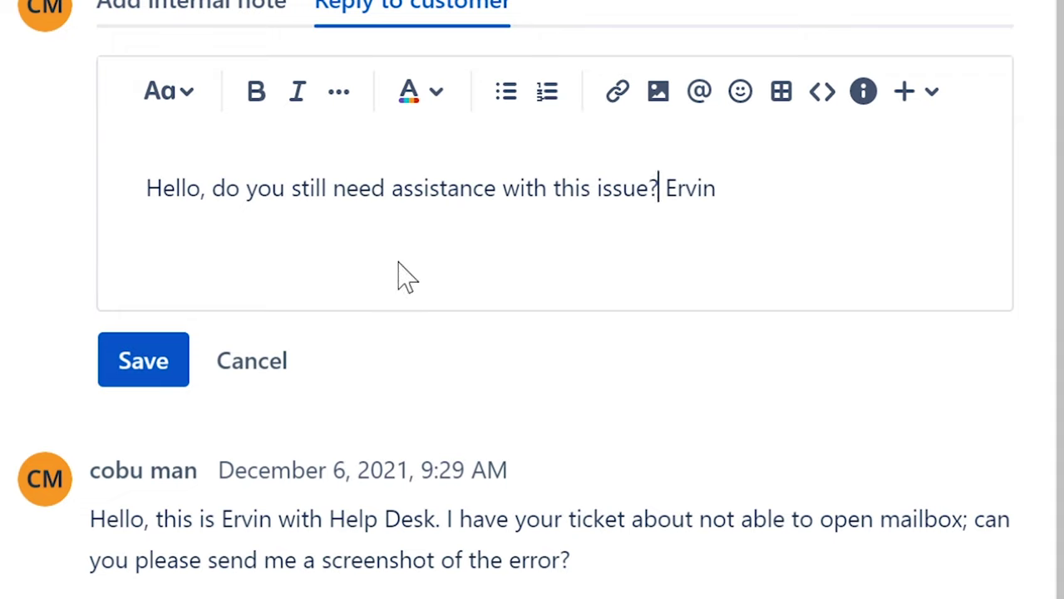
click(154, 365)
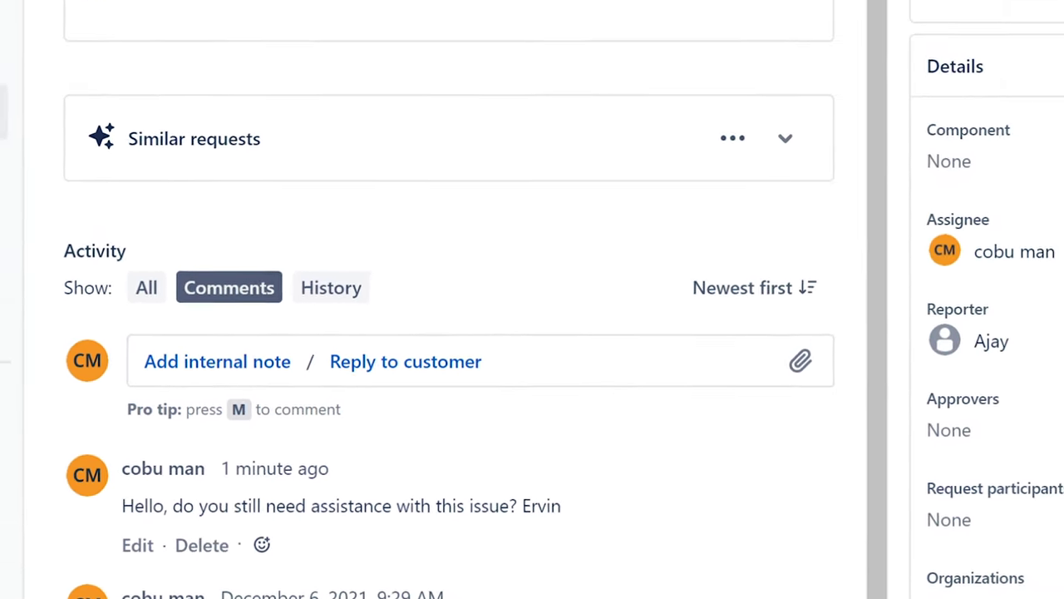
Transition ISD-61 to the Complete status
click(998, 2)
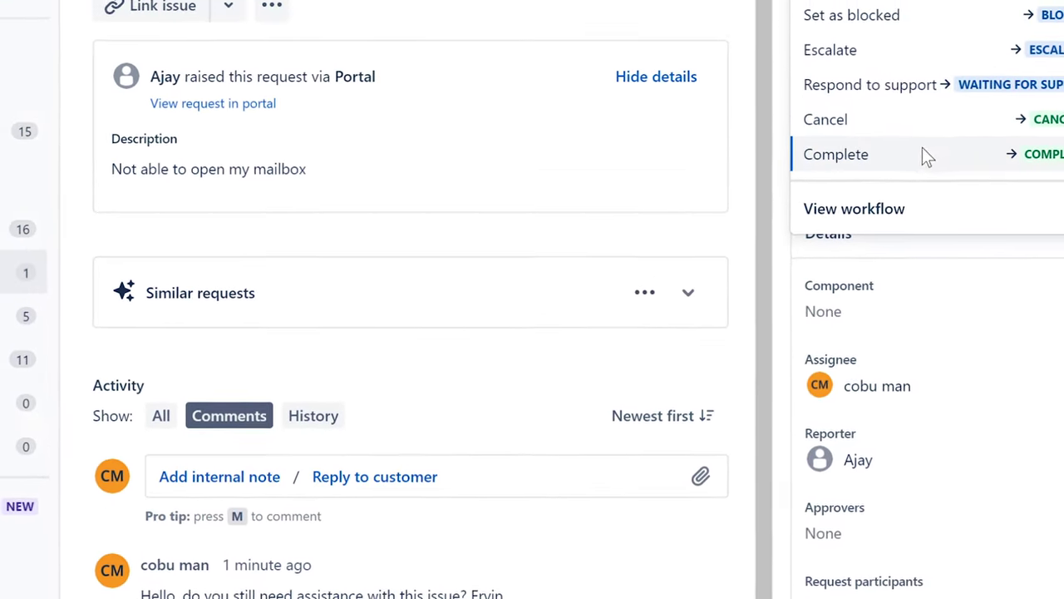
click(952, 113)
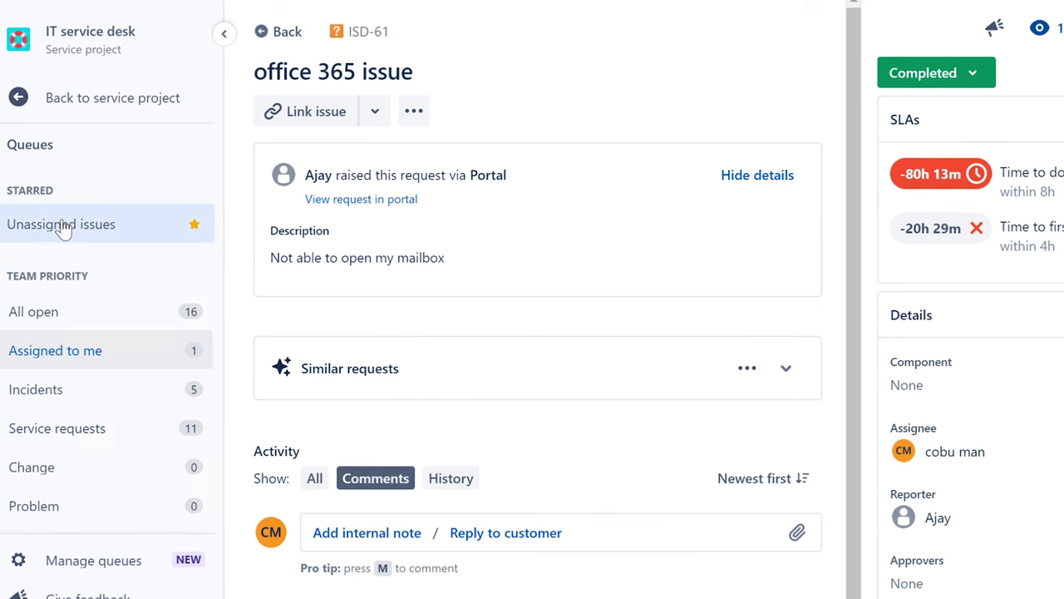
Switch to the Unassigned issues queue, which lists 15 tickets including ISD-67 'Outlook 2016'
click(64, 225)
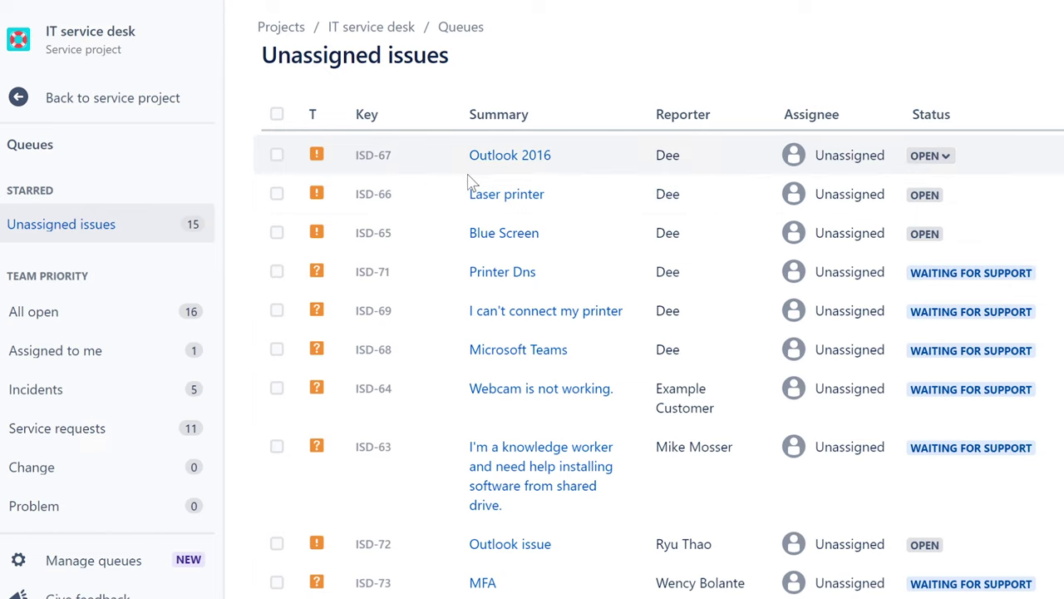
click(58, 352)
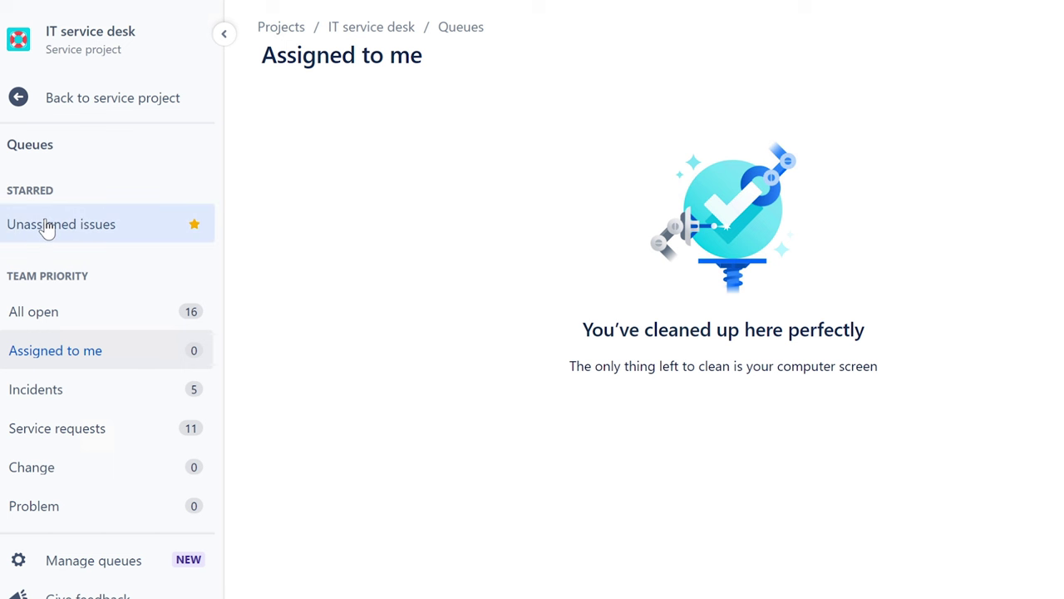
click(93, 237)
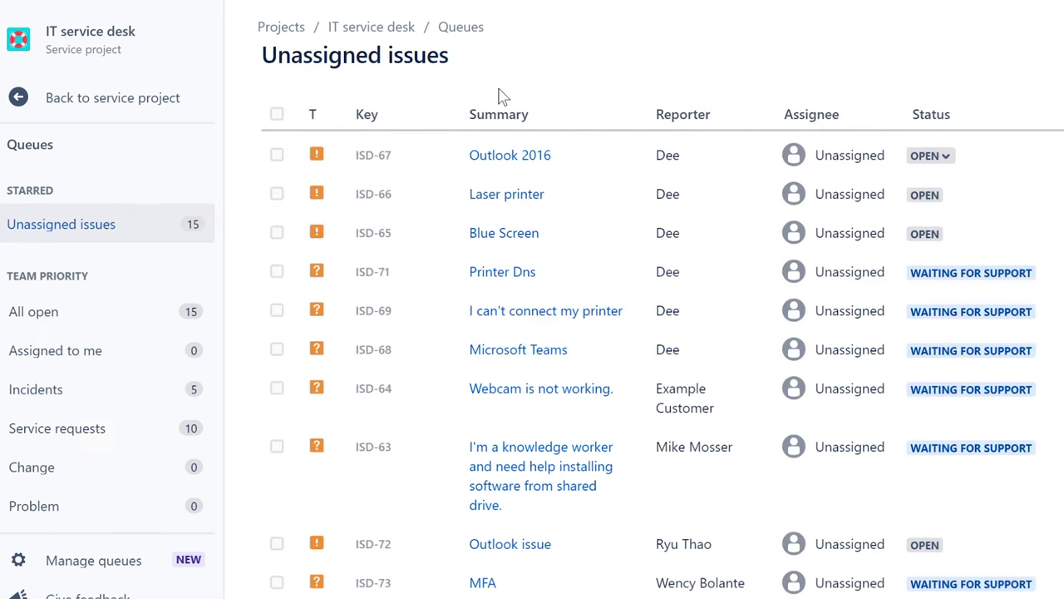
mouse_move(678, 143)
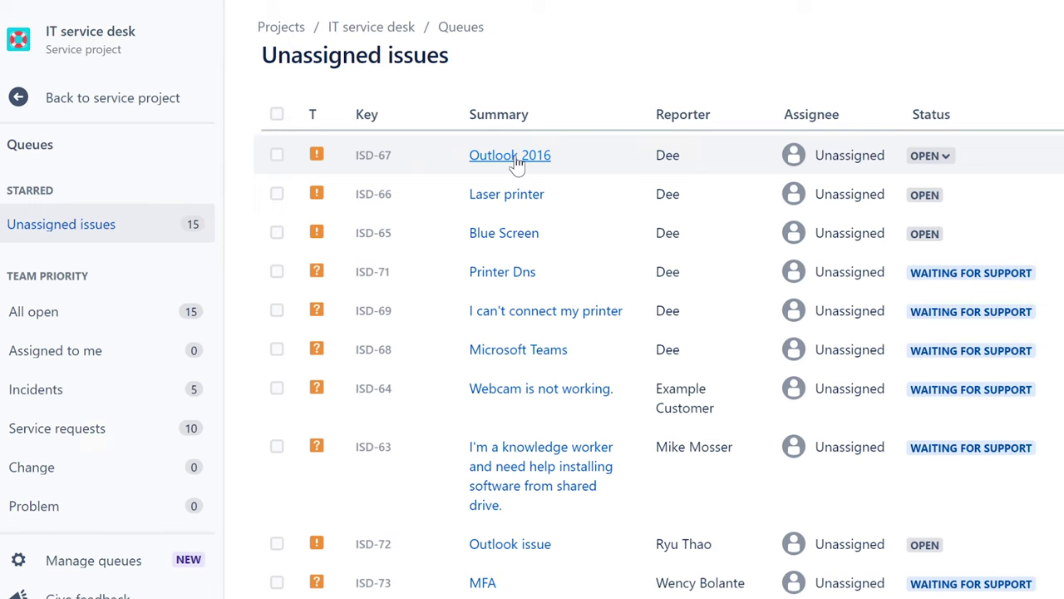
Open ISD-67 'Outlook 2016' and highlight its title and description to read the customer's question
click(516, 164)
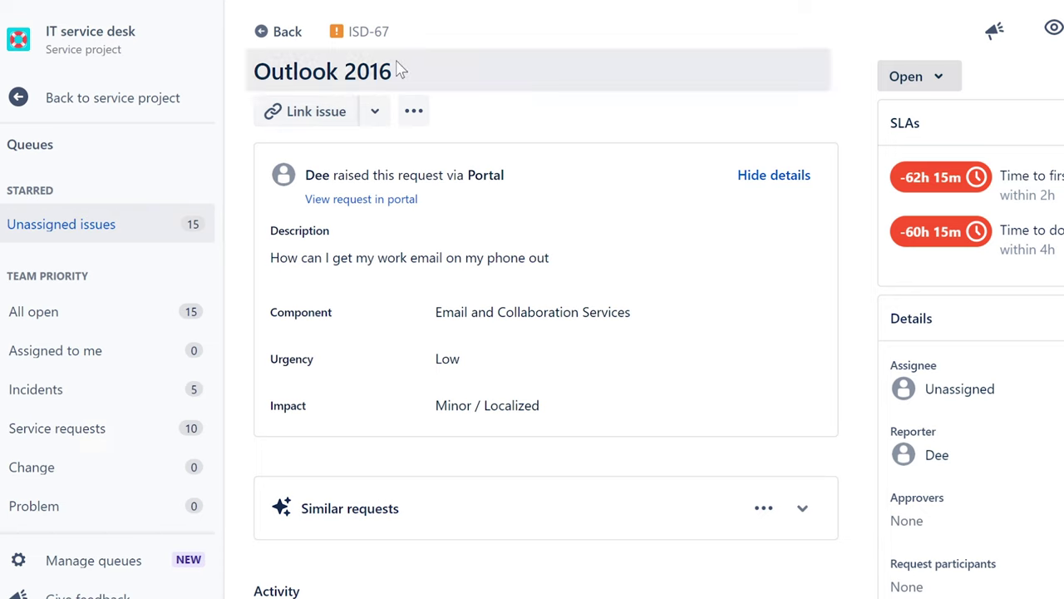
drag(401, 74, 254, 72)
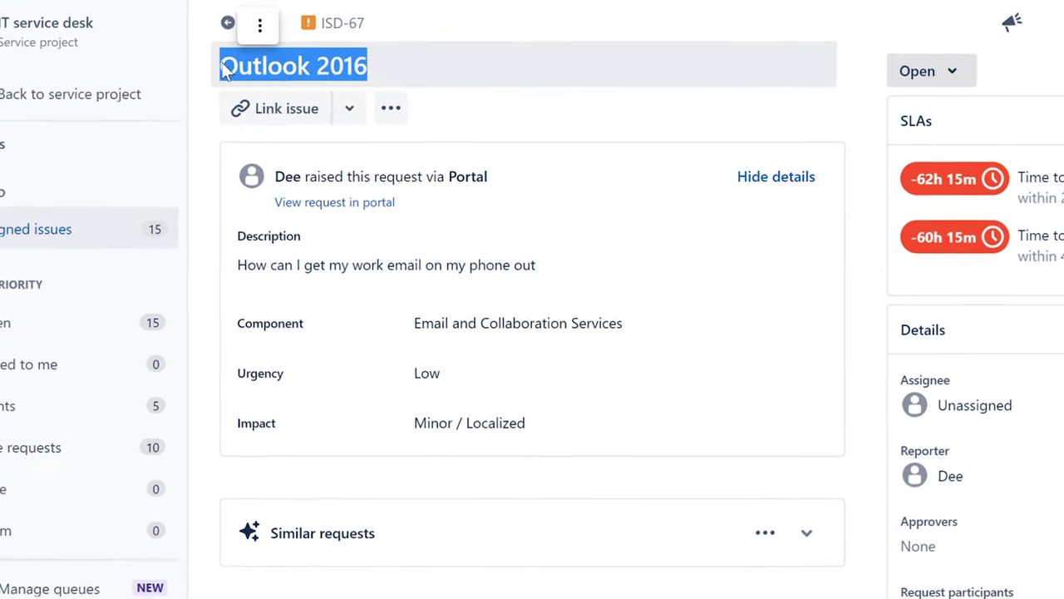
key(Escape)
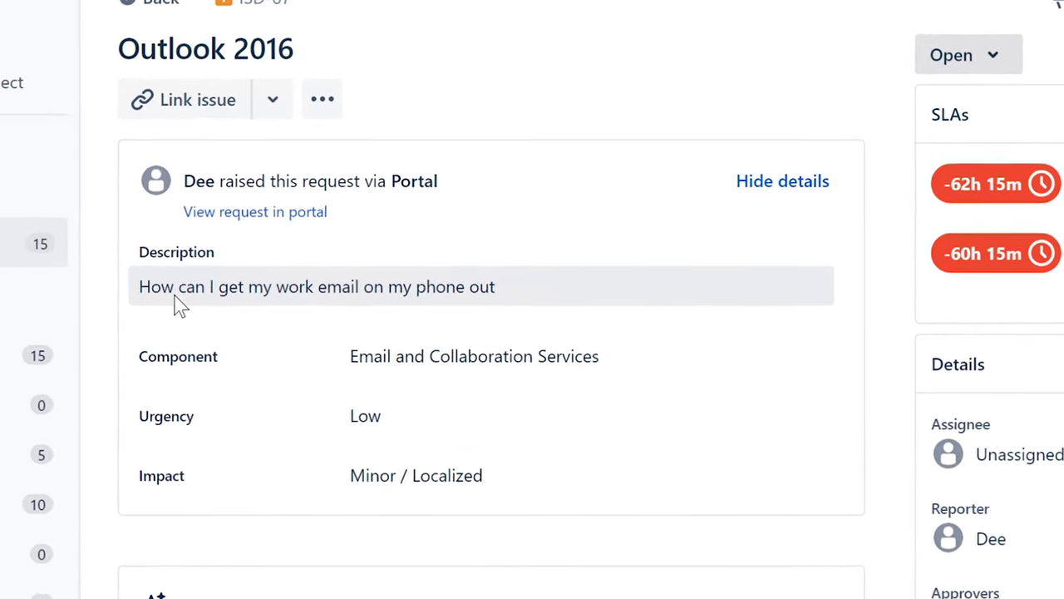
drag(88, 298, 499, 304)
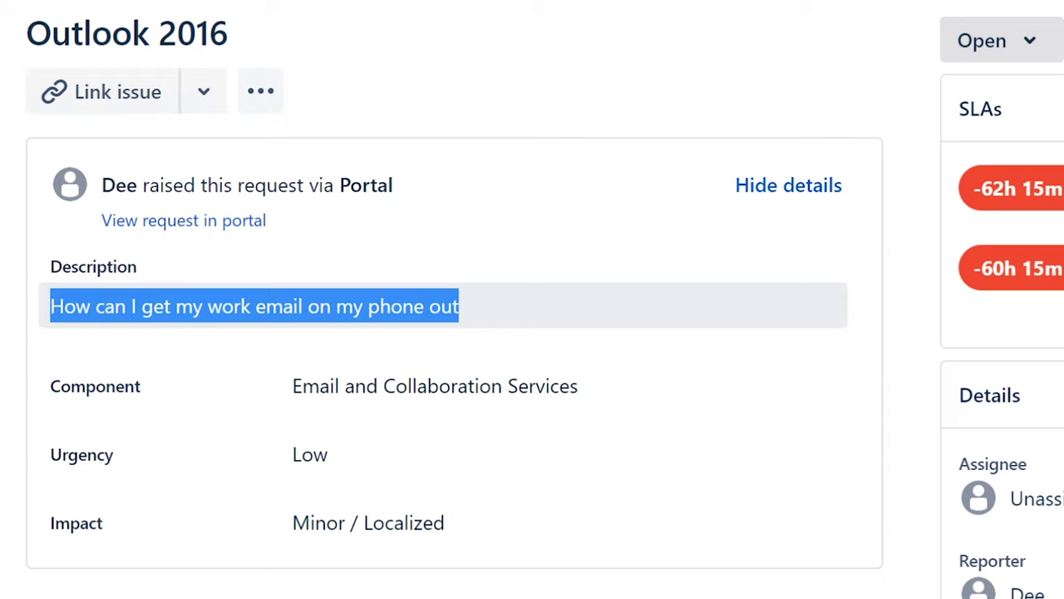
click(426, 293)
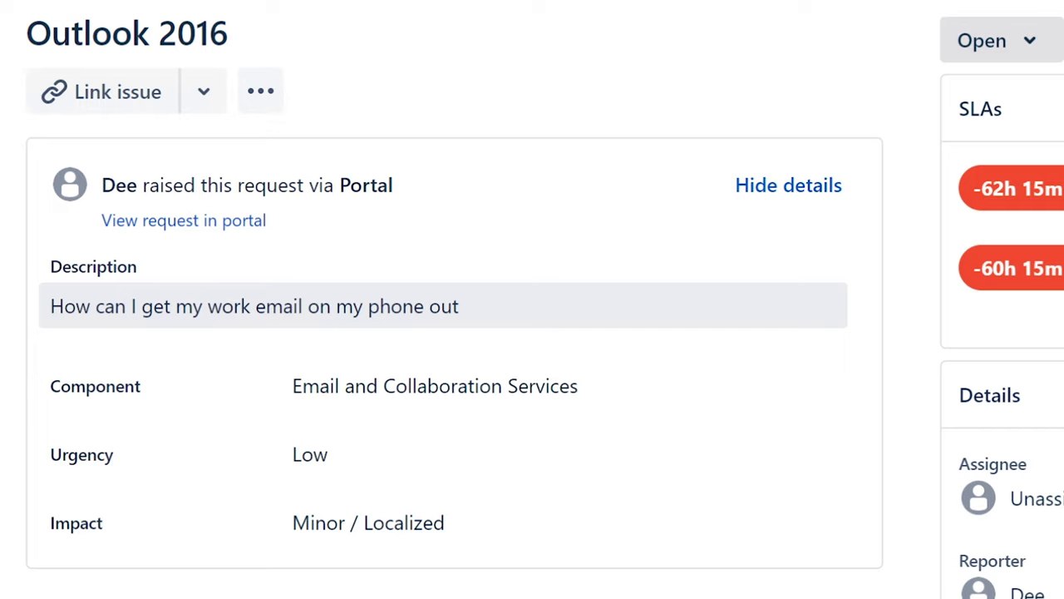
Select the 'Outlook 2016' title and place the cursor after 2016 in the title editor
drag(257, 31, 27, 33)
click(340, 318)
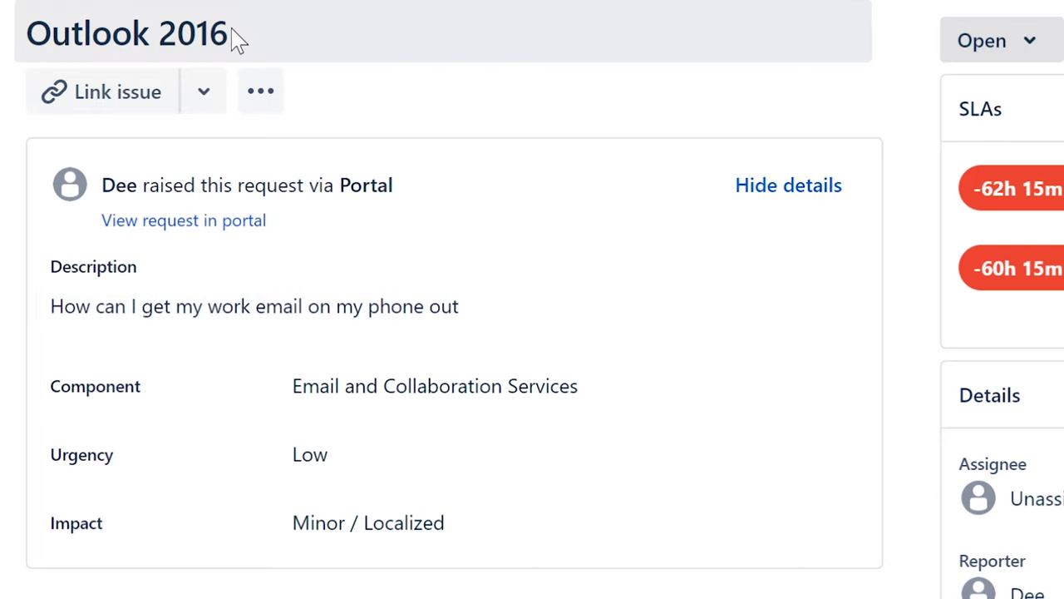
drag(233, 38, 27, 33)
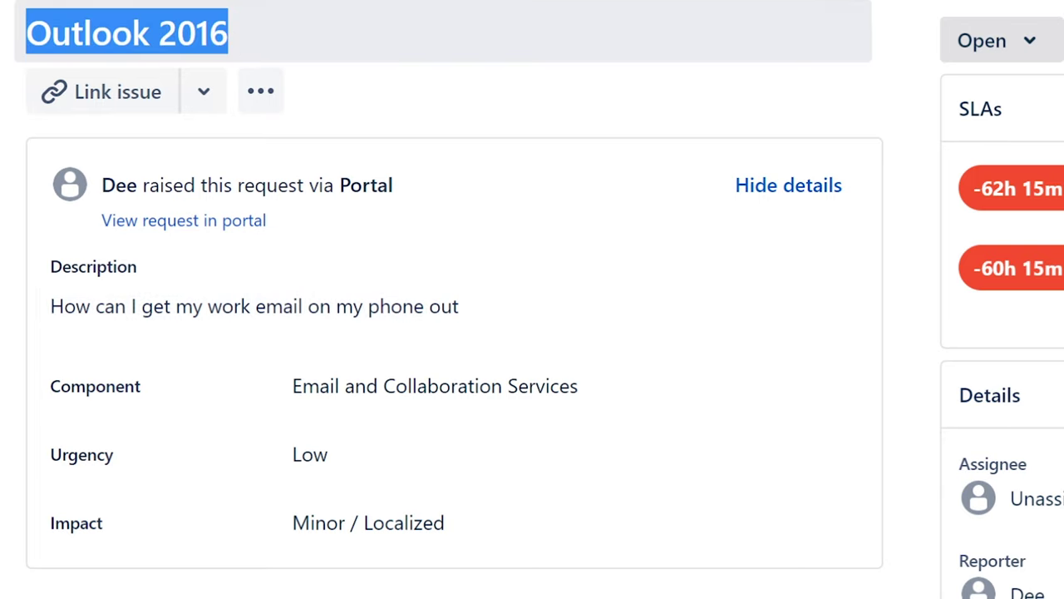
click(125, 39)
drag(158, 33, 229, 33)
click(229, 33)
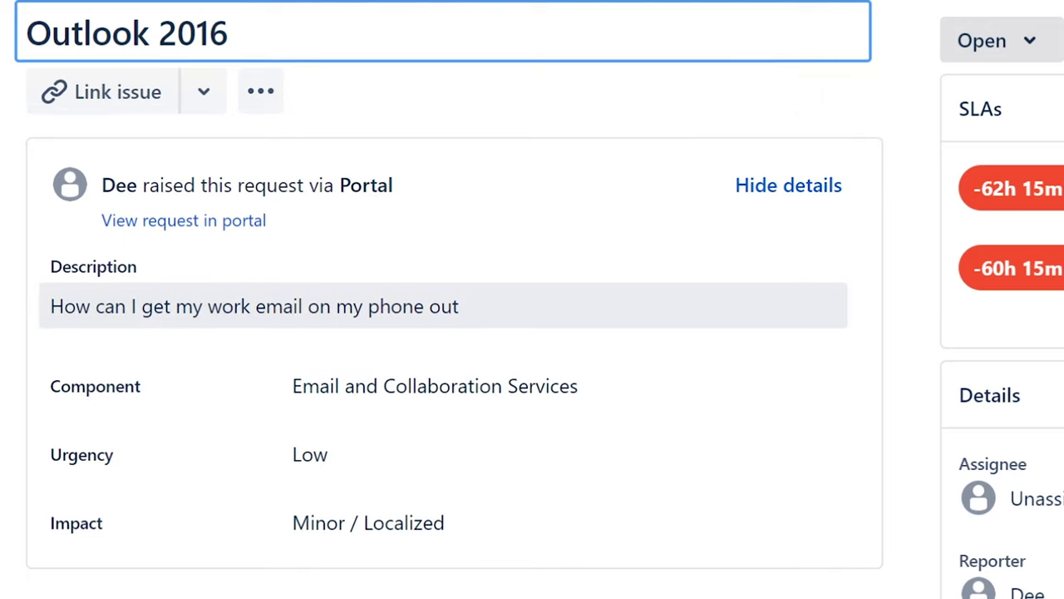
click(405, 321)
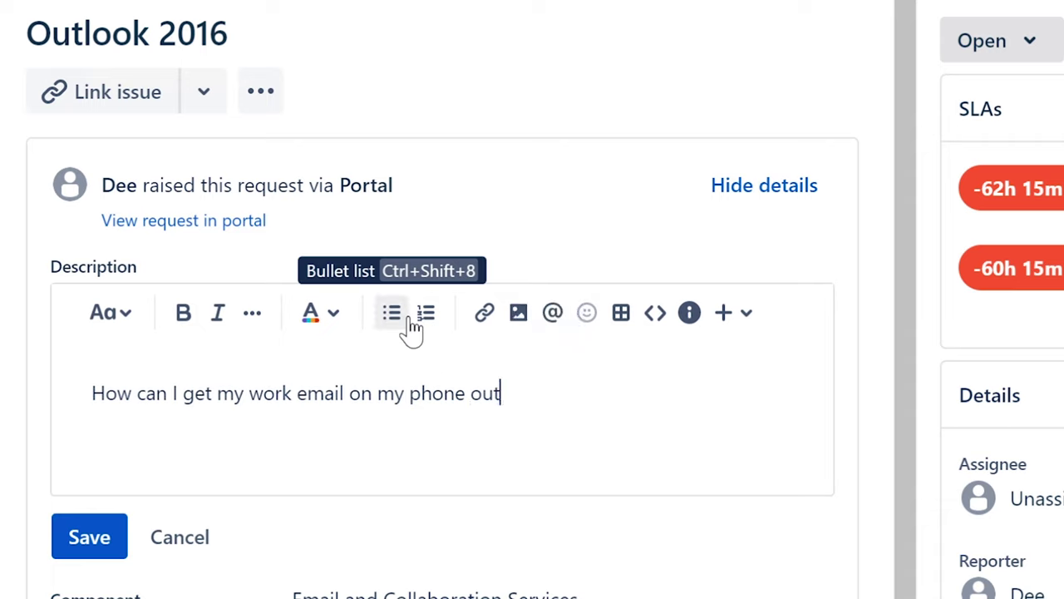
click(202, 539)
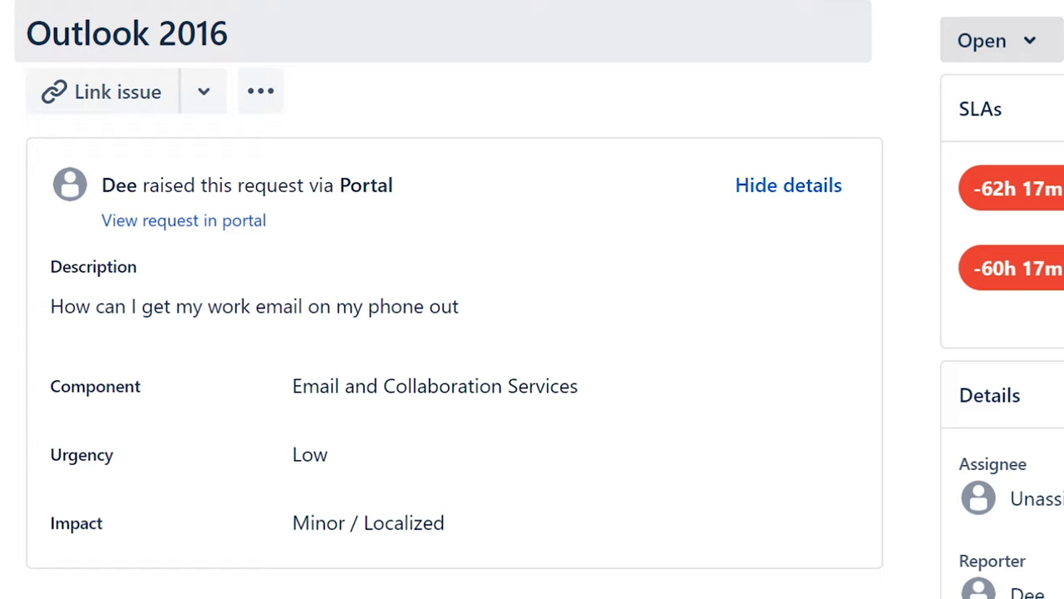
drag(250, 33, 25, 34)
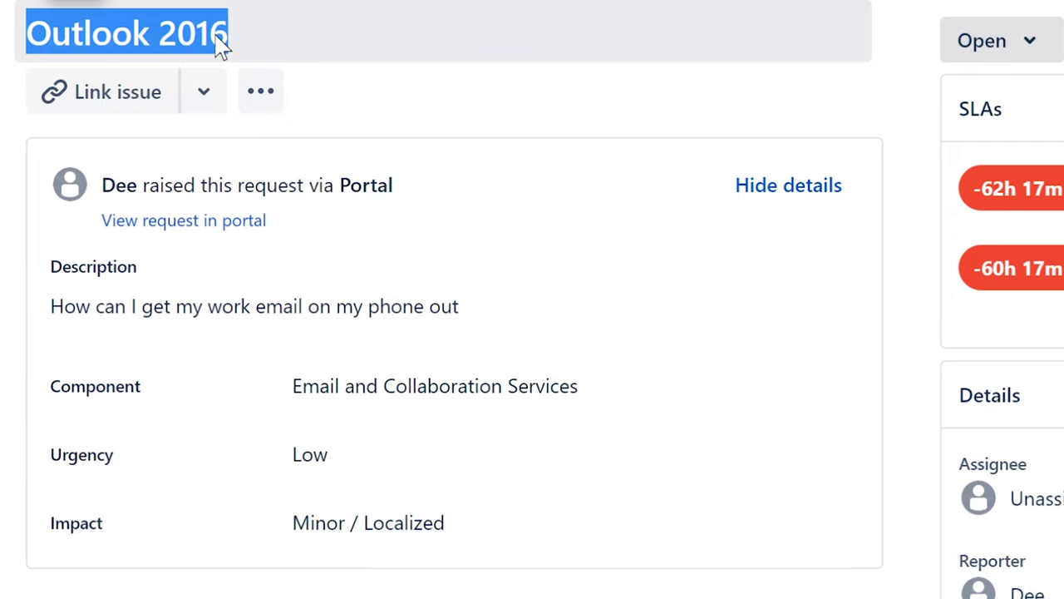
click(253, 42)
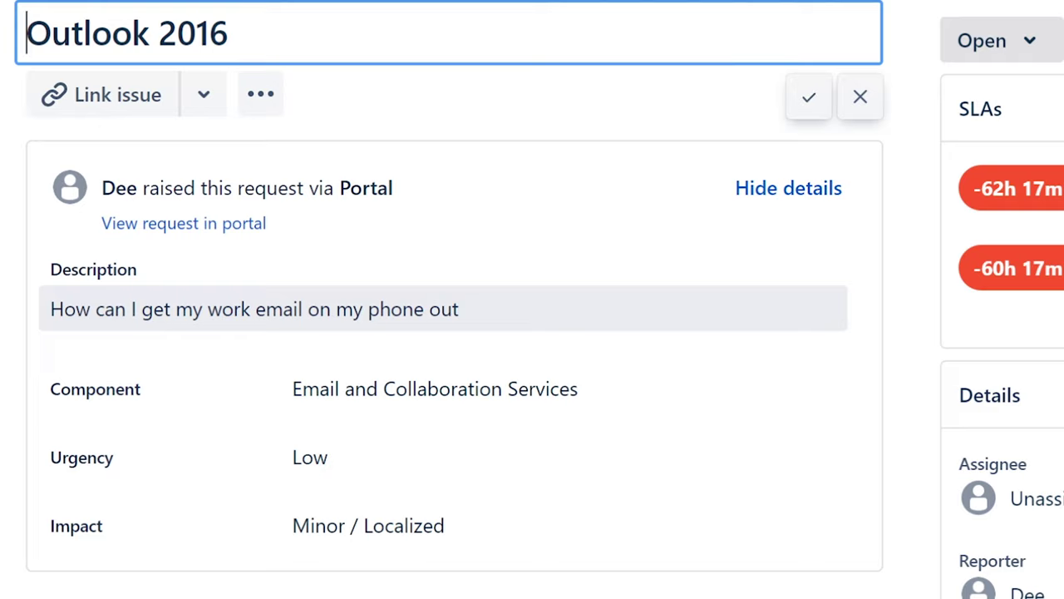
key(End)
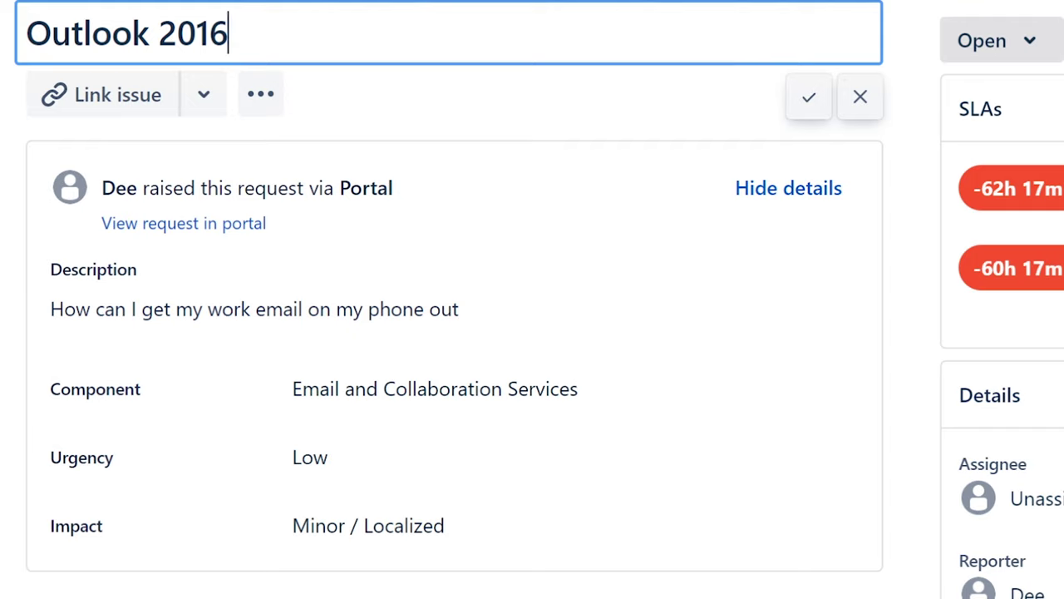
key(Return)
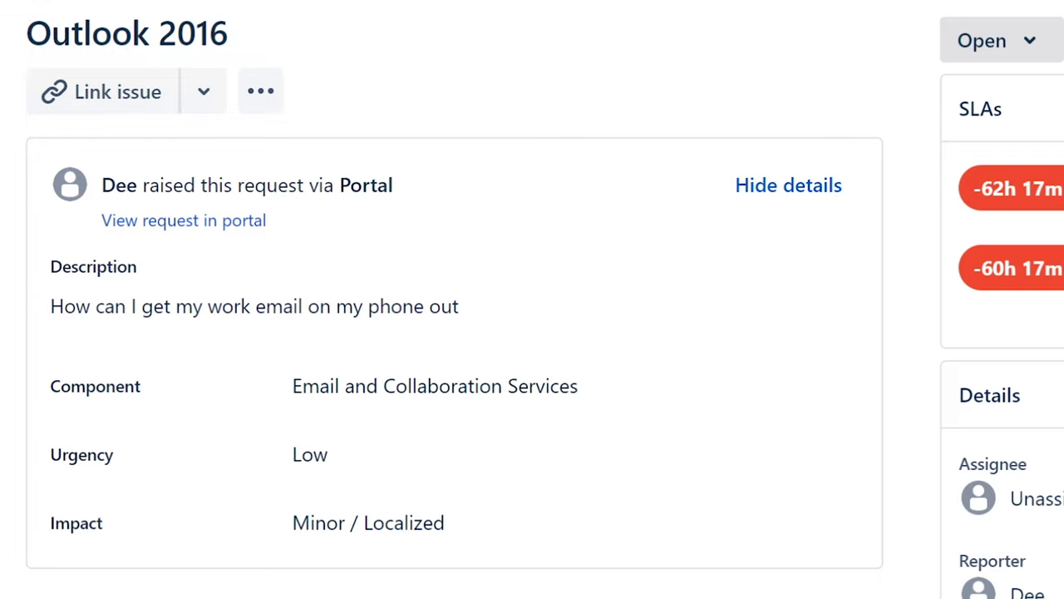
Start a customer reply on ISD-67 beginning 'Hello, you can download and'
scroll(1002, 333, down, 1)
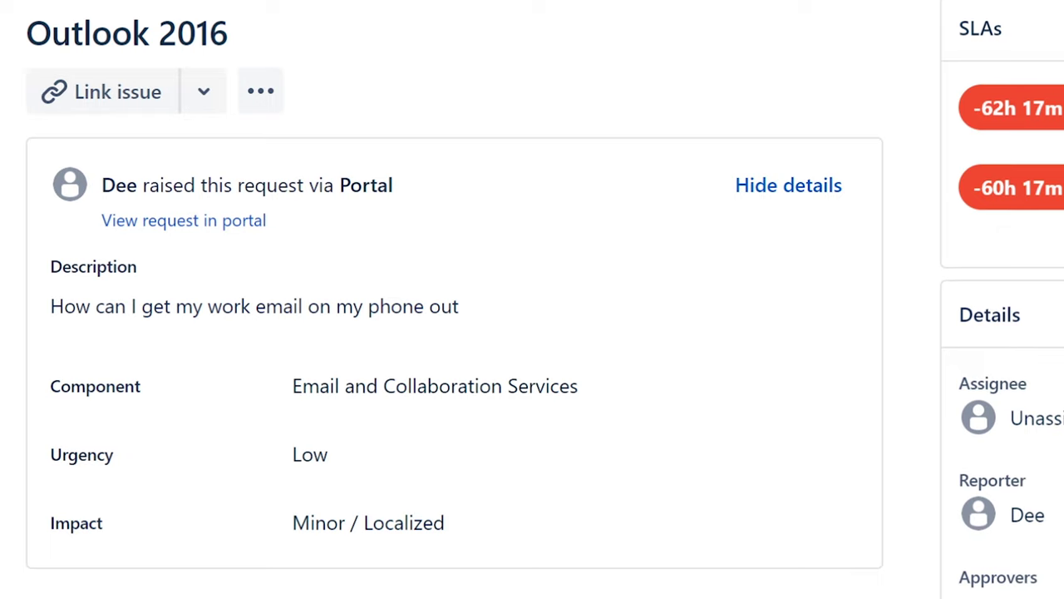
scroll(1002, 333, up, 1)
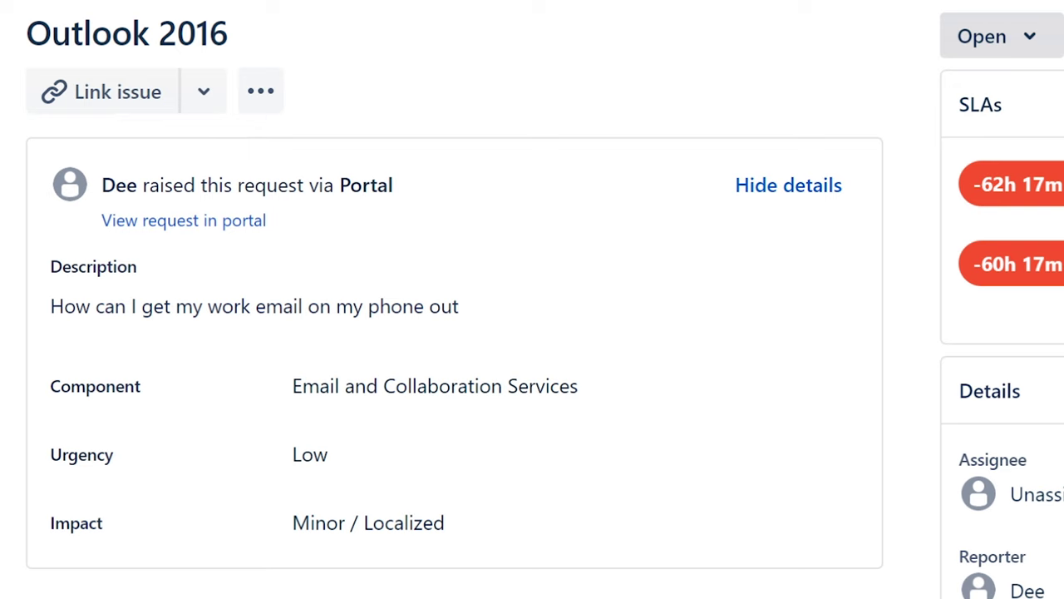
scroll(917, 171, down, 5)
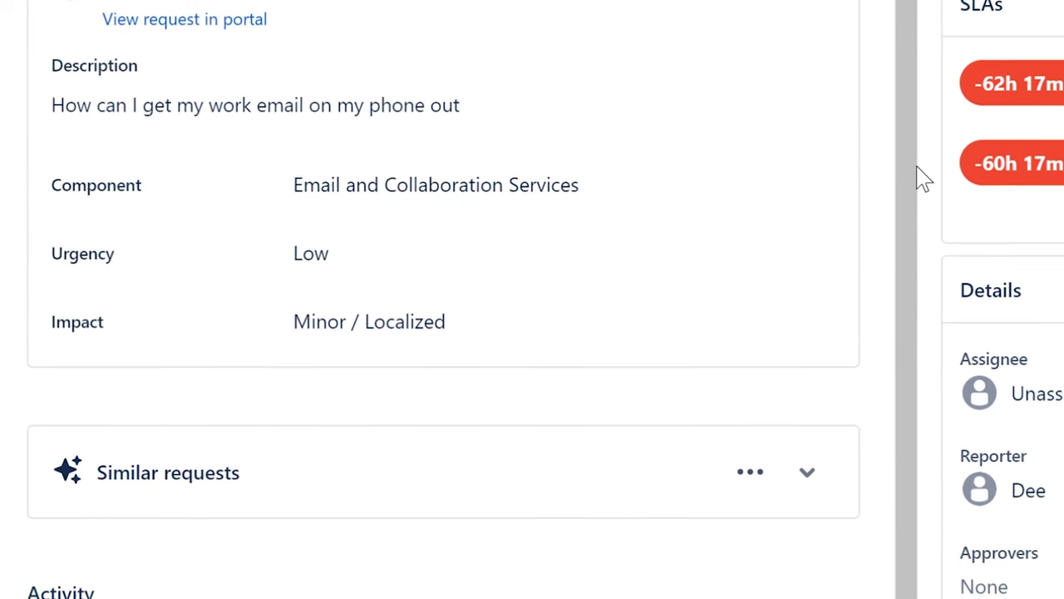
scroll(915, 38, down, 5)
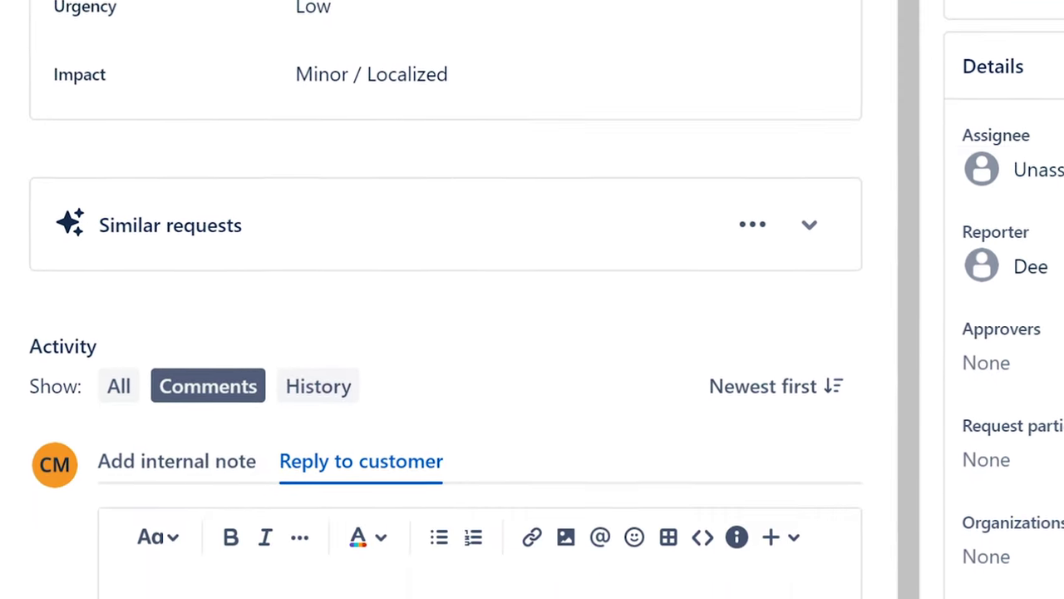
key(a)
scroll(992, 111, down, 3)
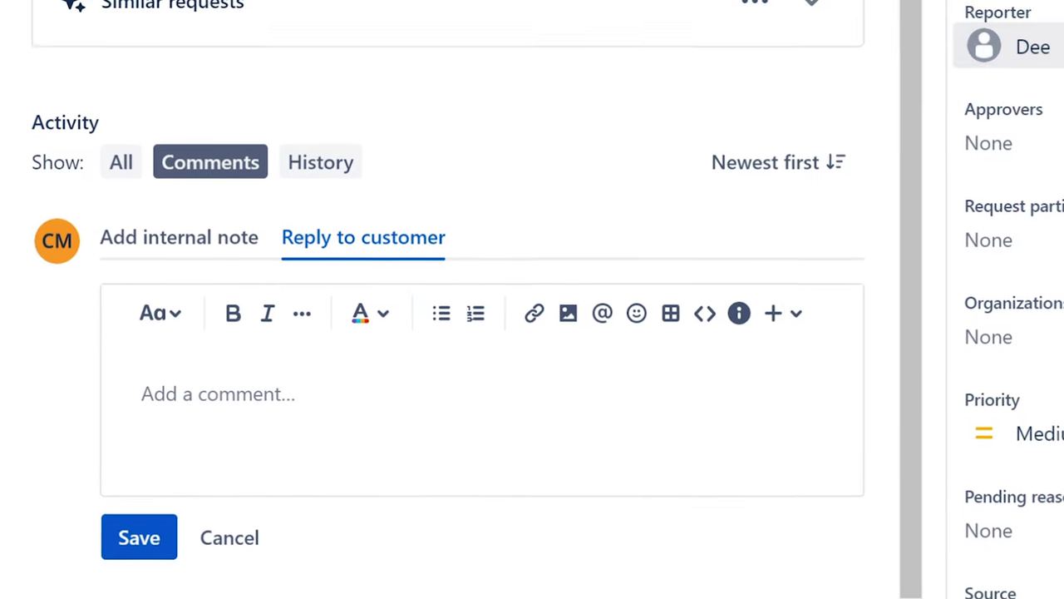
click(487, 392)
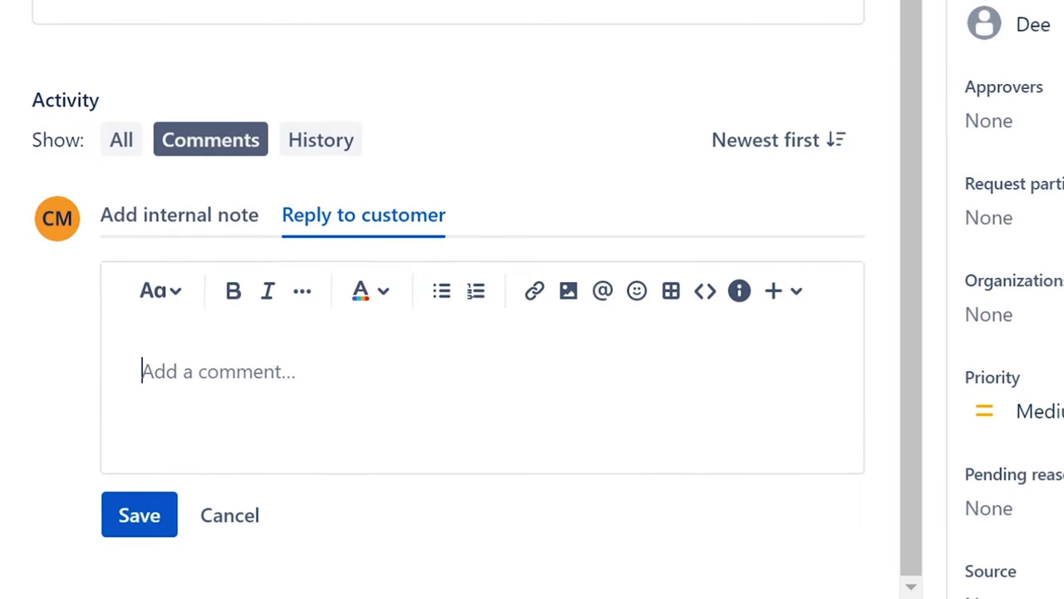
text(Hello,)
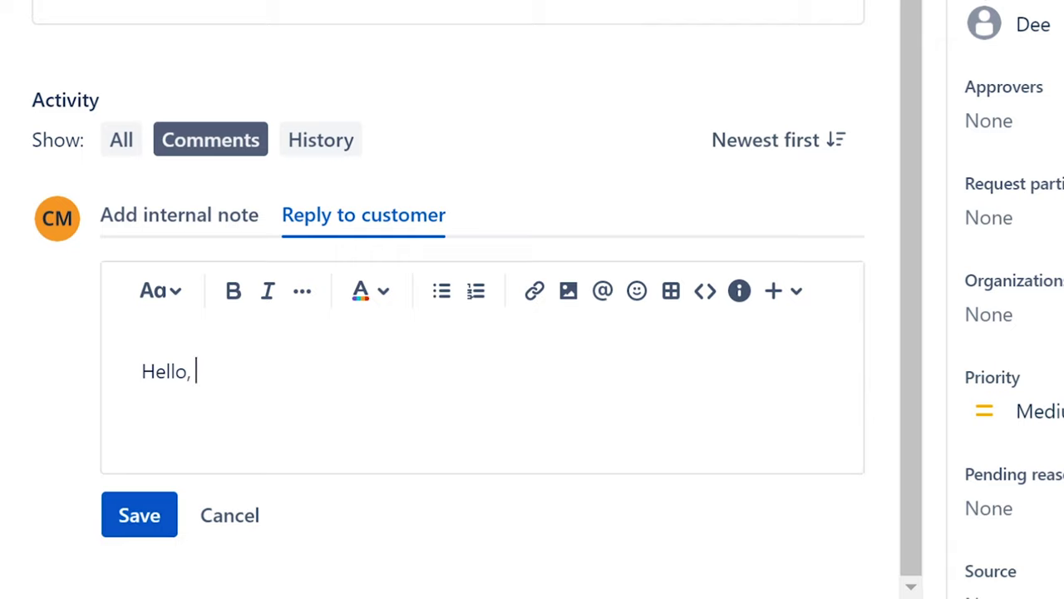
text(you can do)
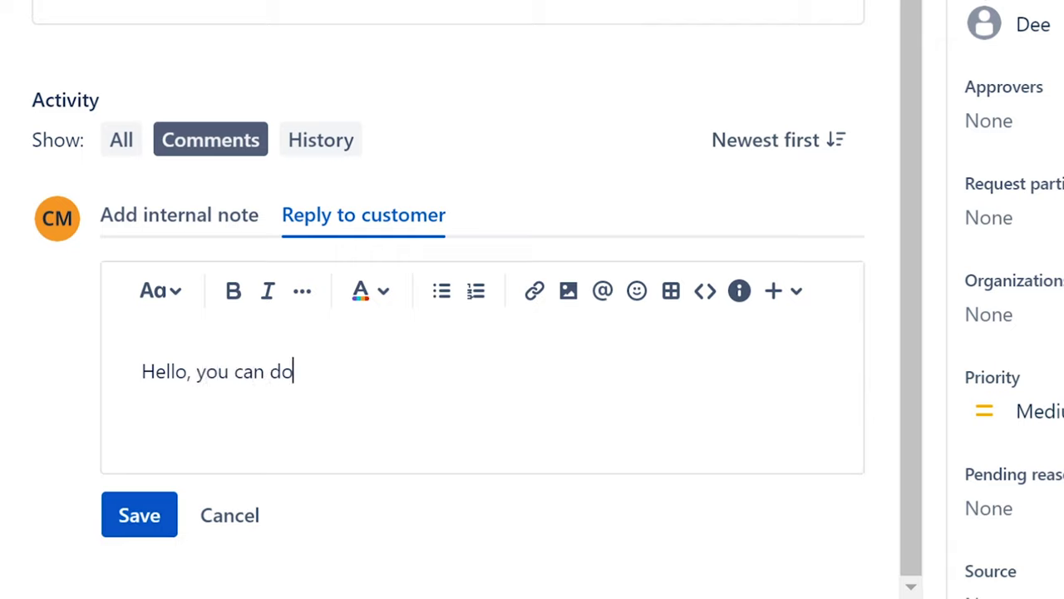
text(wnload a)
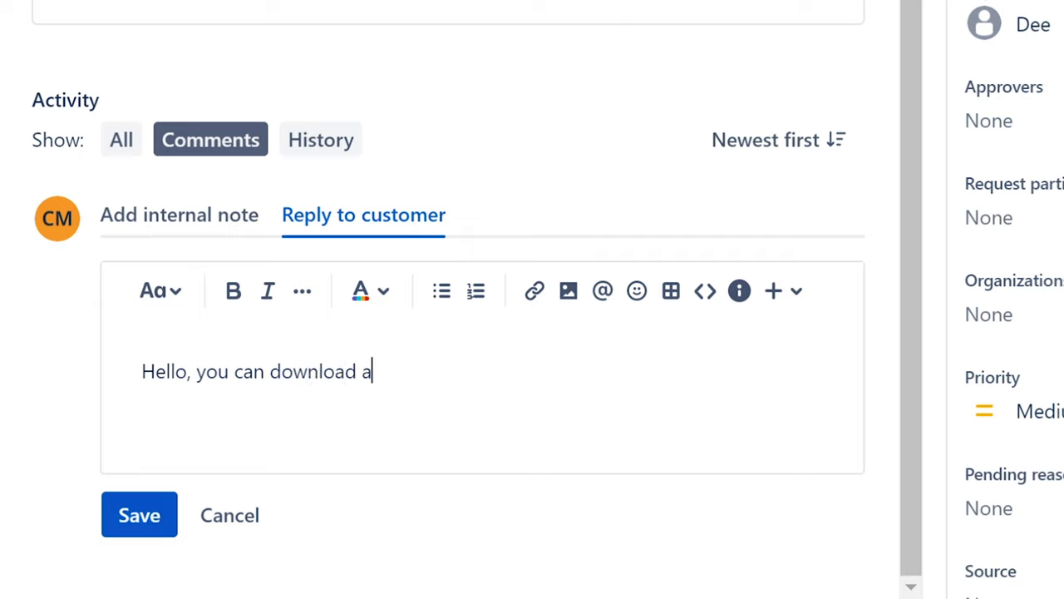
text(nd)
Finish the reply: install the office 365 app, log in, and access Outlook and other office programs
key(BackSpace)
text(office 365)
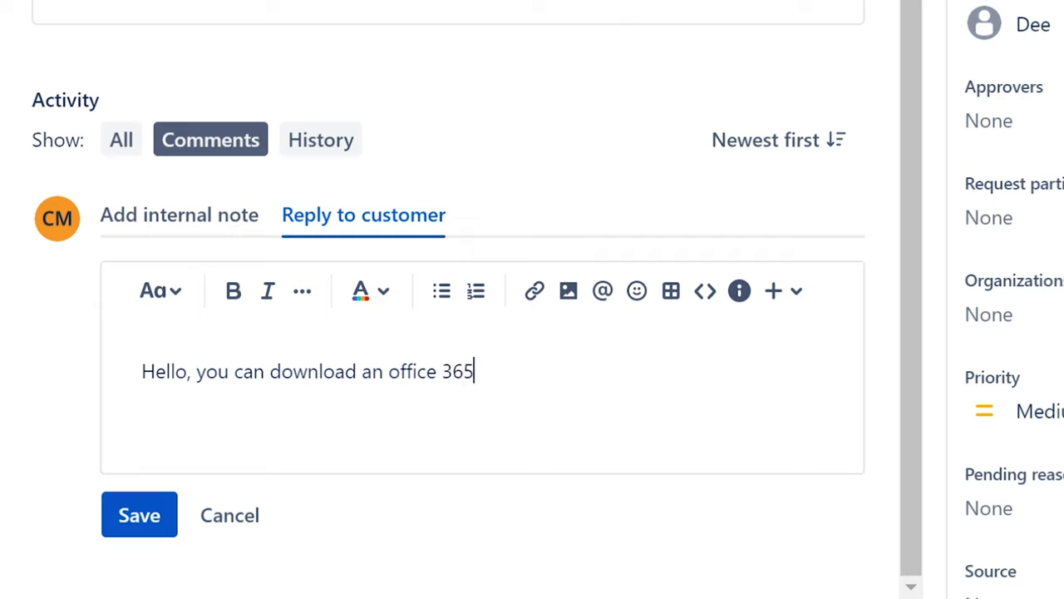
text( app on)
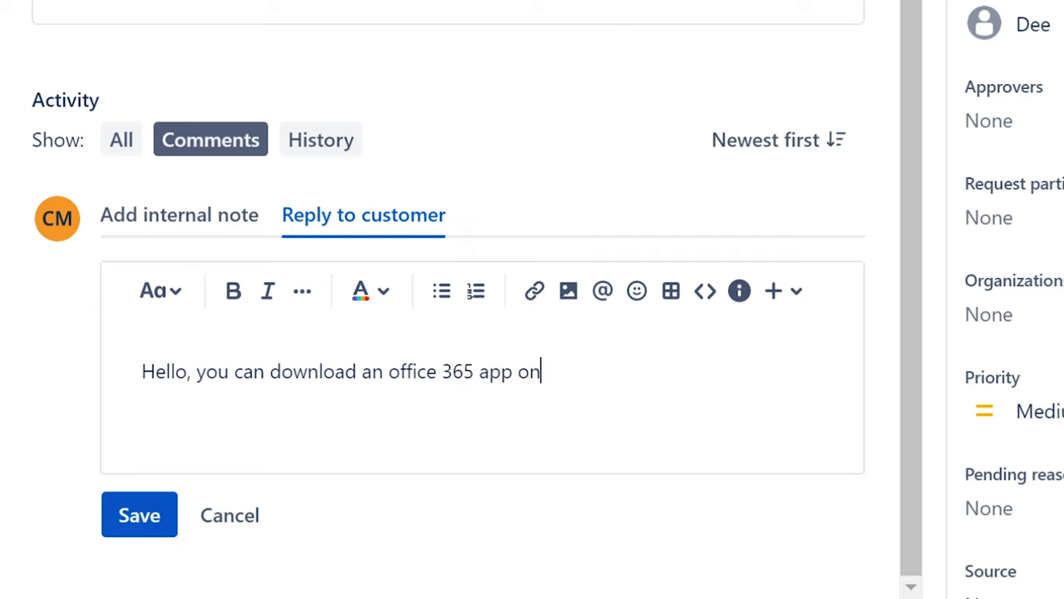
text( your phone)
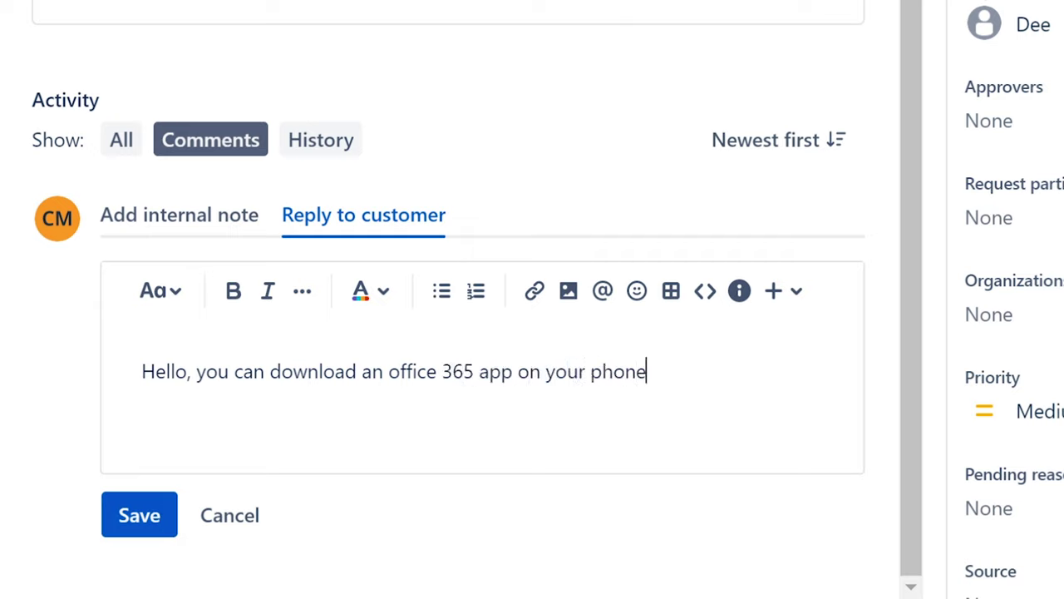
text(. Login)
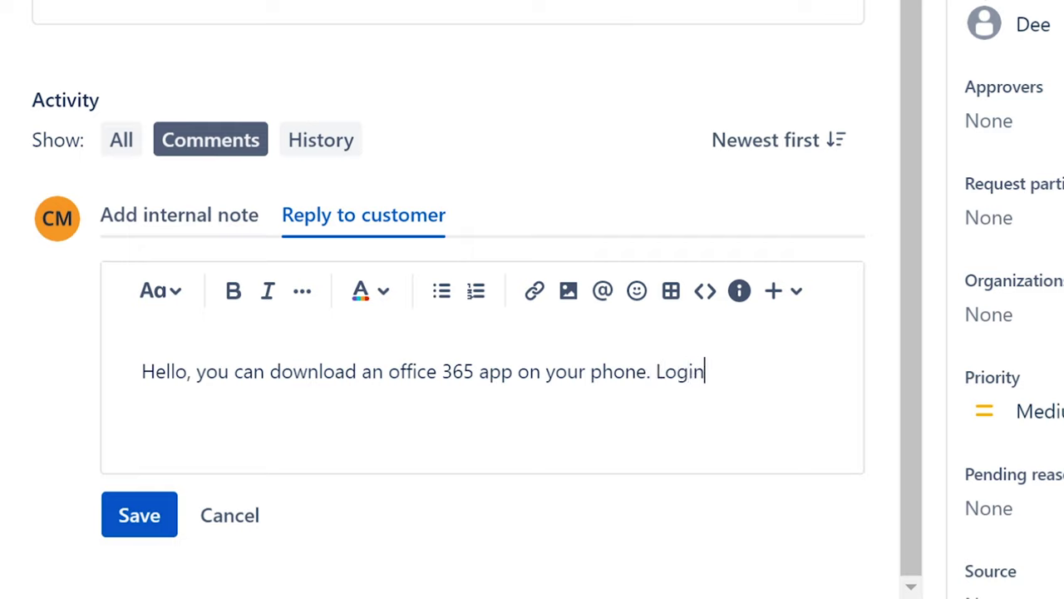
text( into it a)
text(nd th)
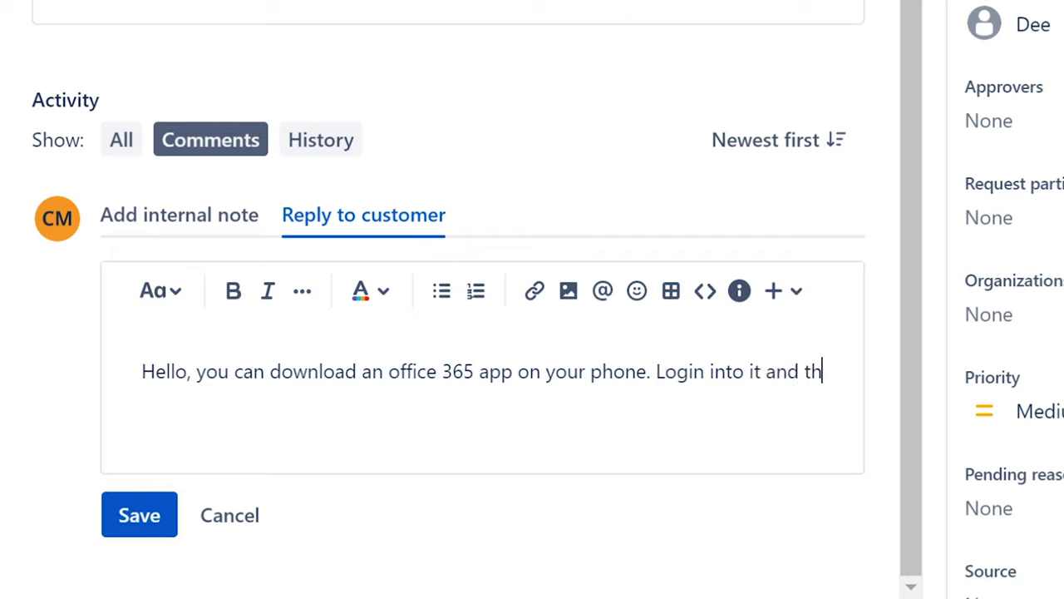
text(en you can )
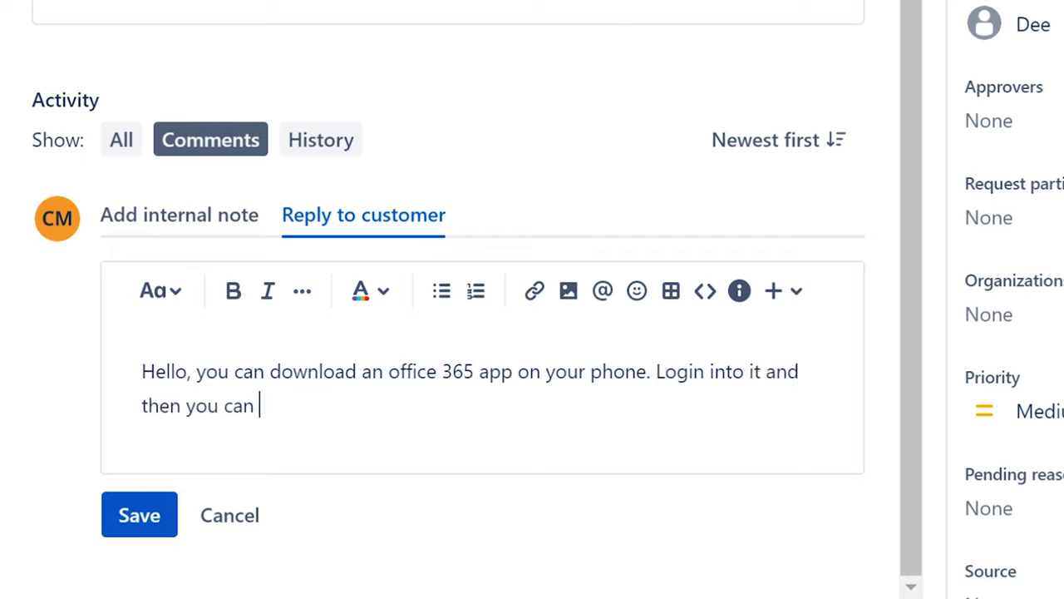
text(access Out)
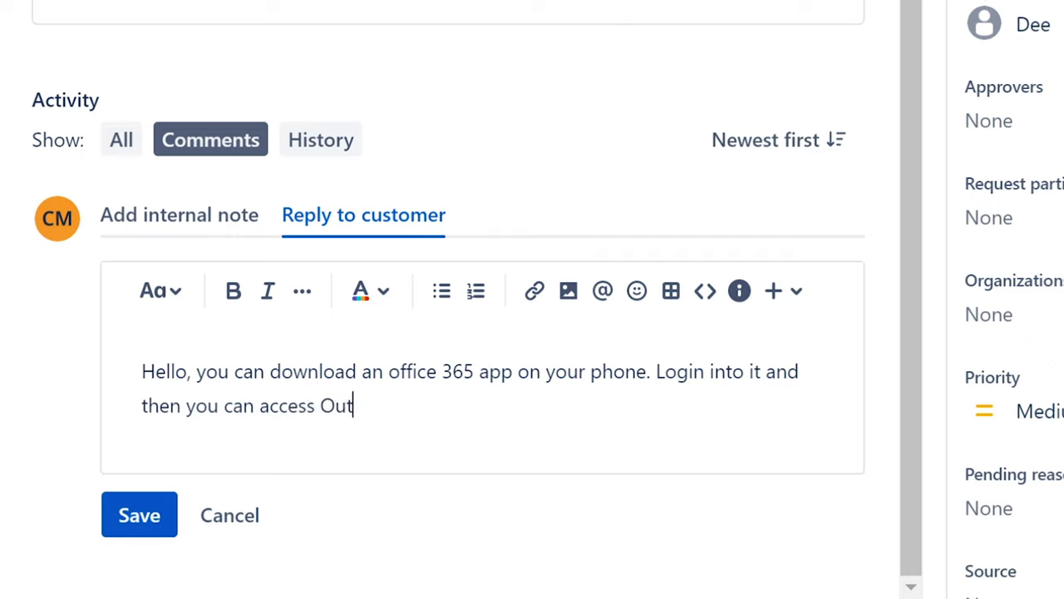
text(look; incl)
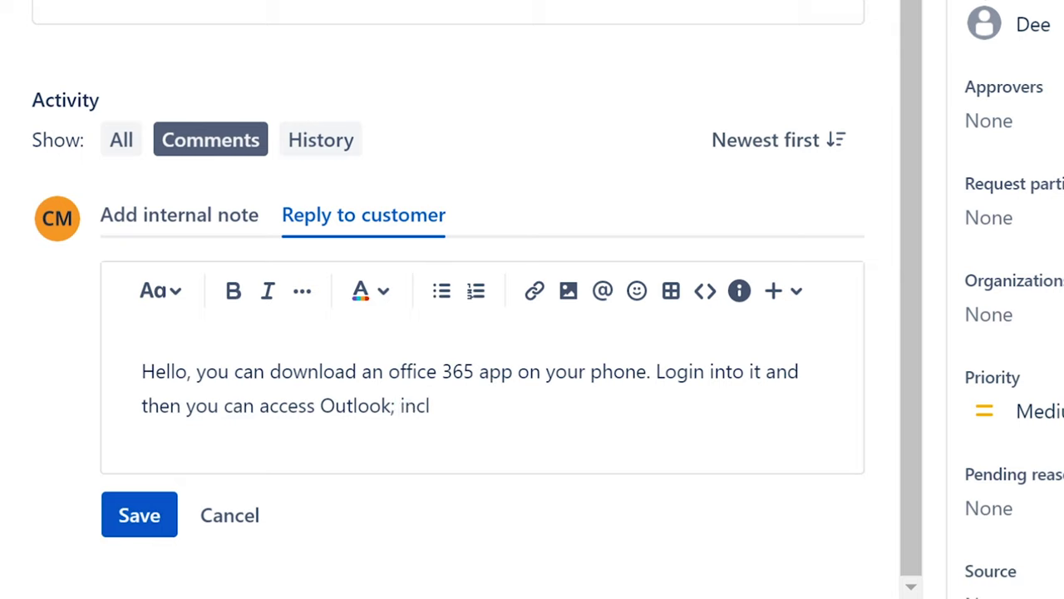
text(uding other )
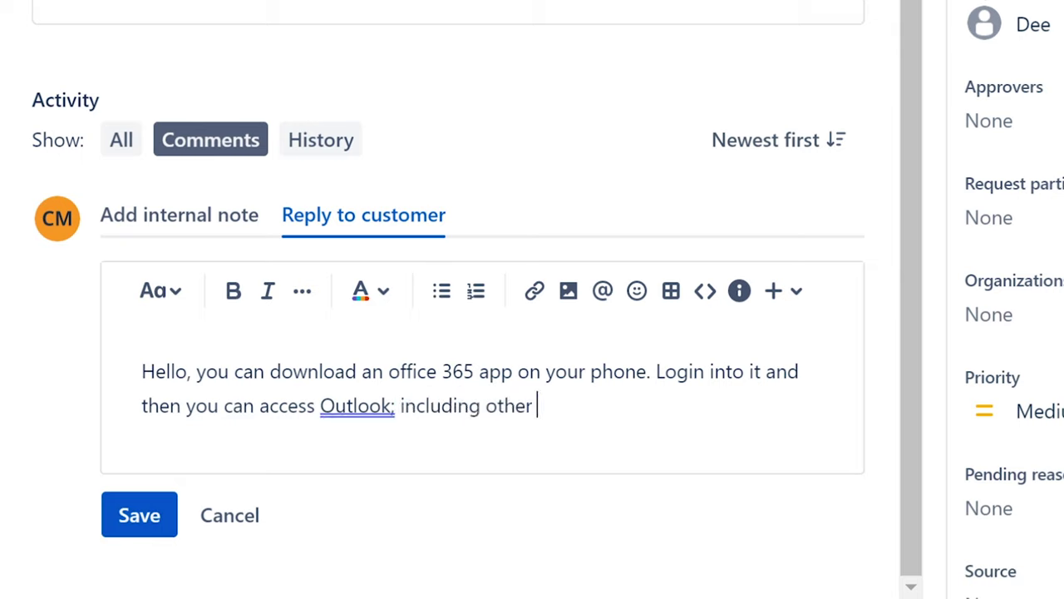
text(office proga)
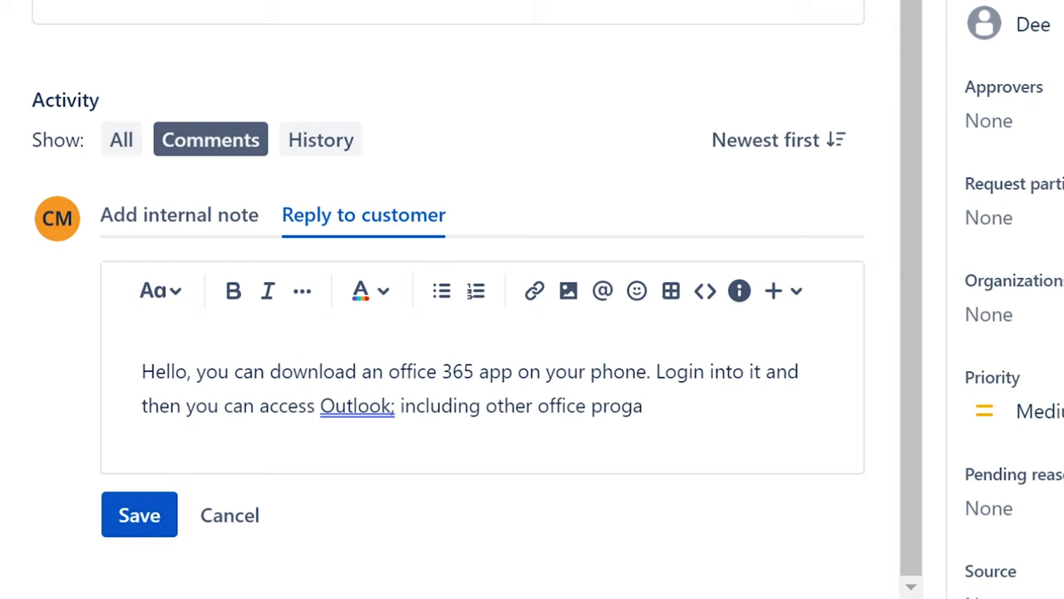
key(BackSpace)
text(rams.)
click(656, 371)
click(684, 405)
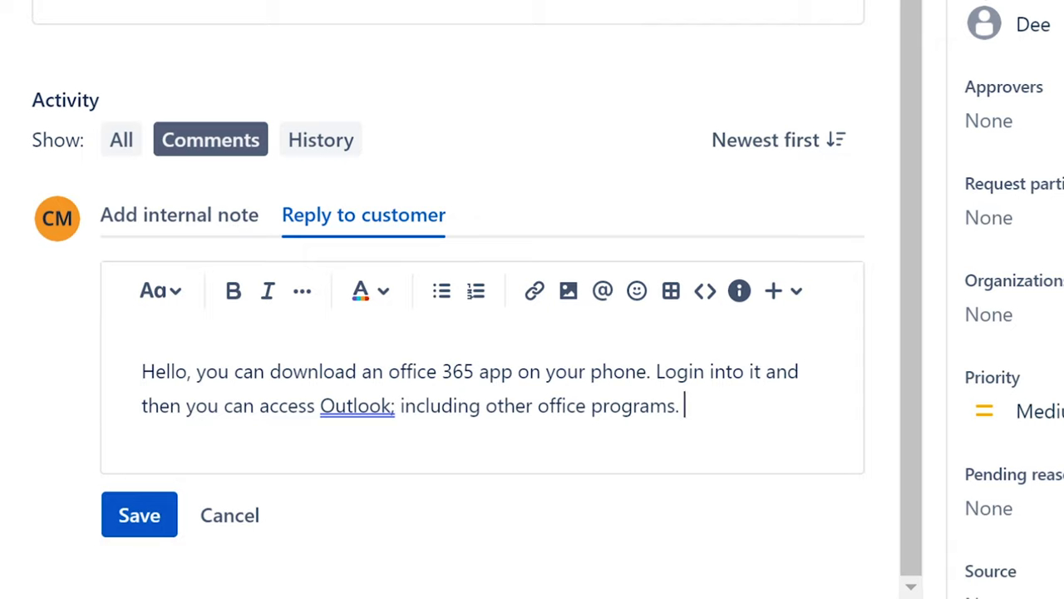
Close the reply with an offer of further help and the agent's first-name sign-off, then save it
text(Let me know if any issues)
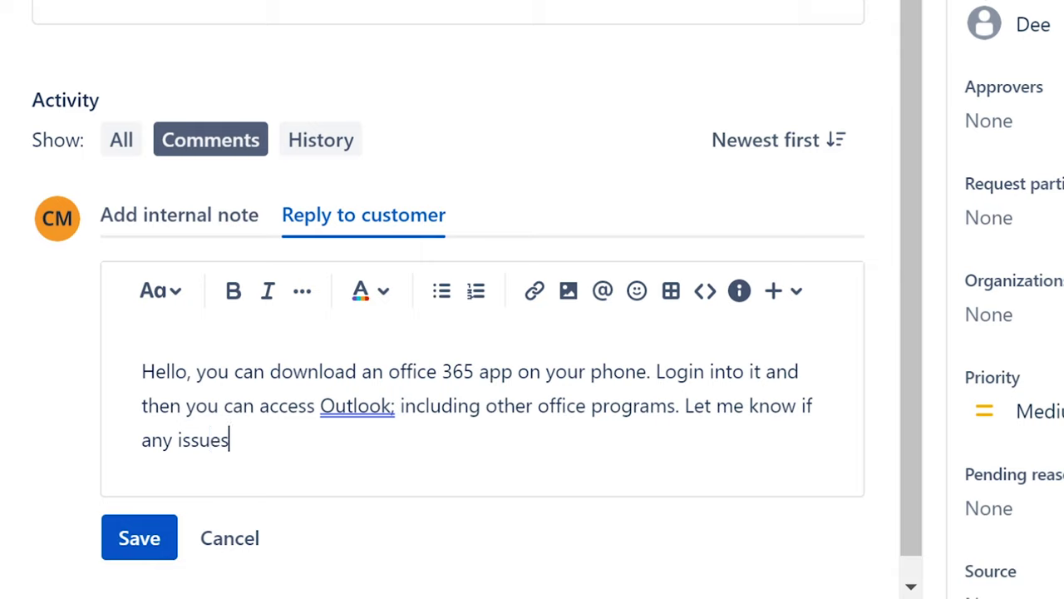
text(... Ervin)
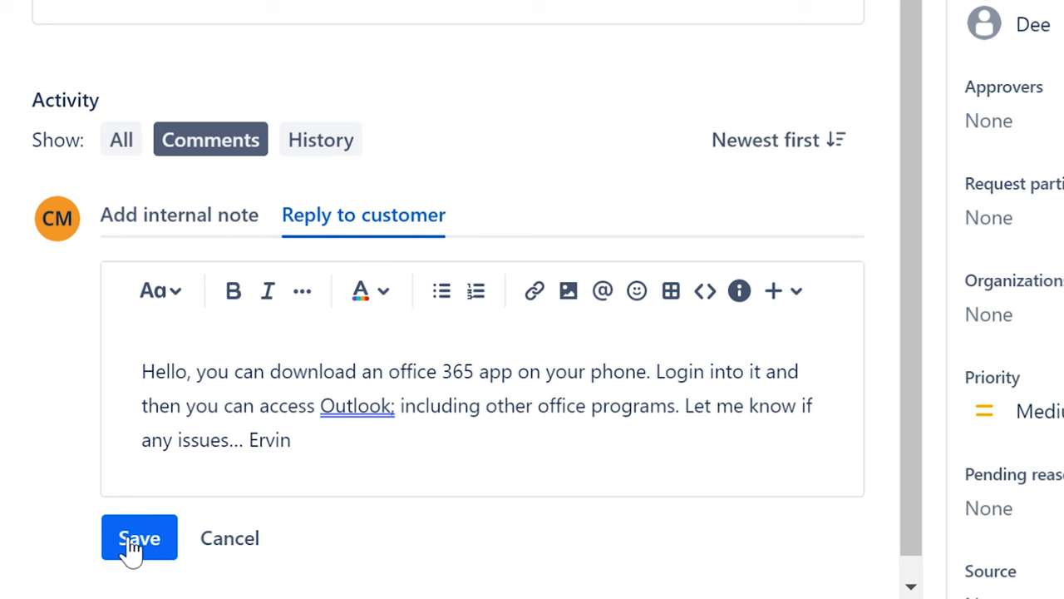
click(133, 545)
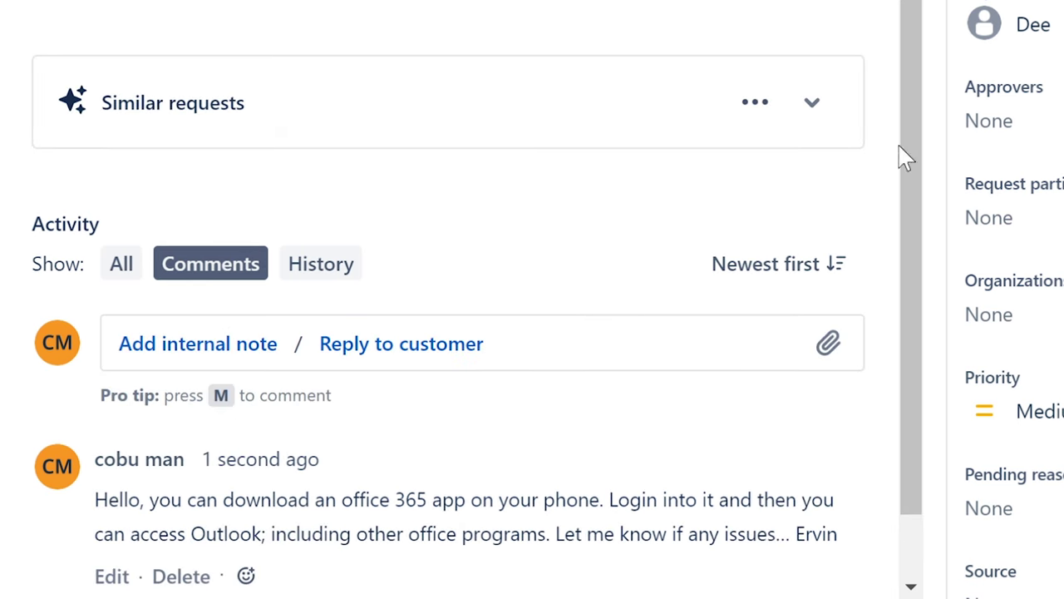
drag(915, 45, 921, 148)
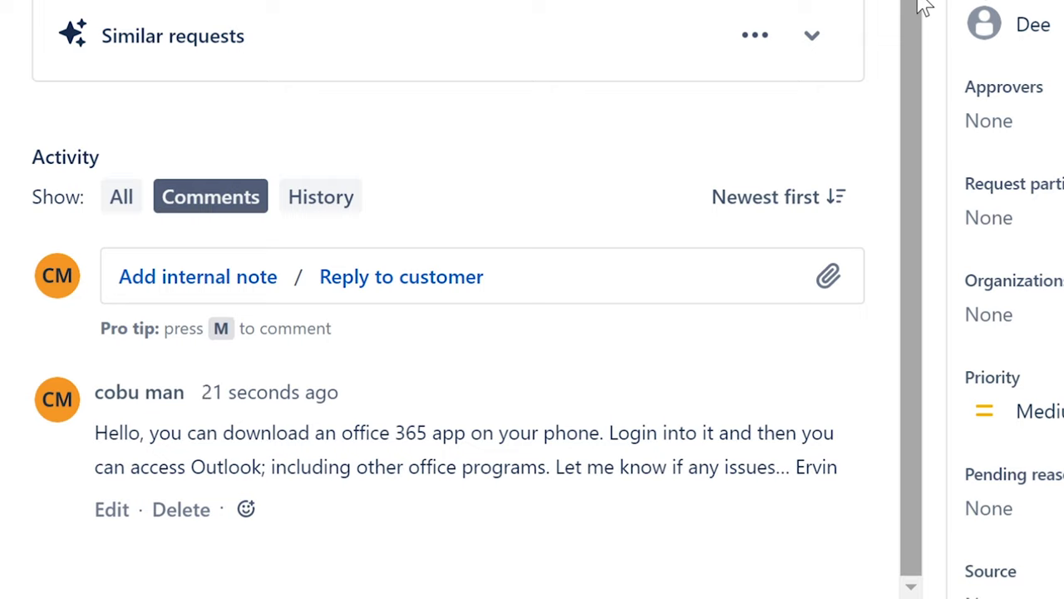
mouse_move(914, 10)
mouse_down()
mouse_move(915, 0)
mouse_move(914, 25)
mouse_up()
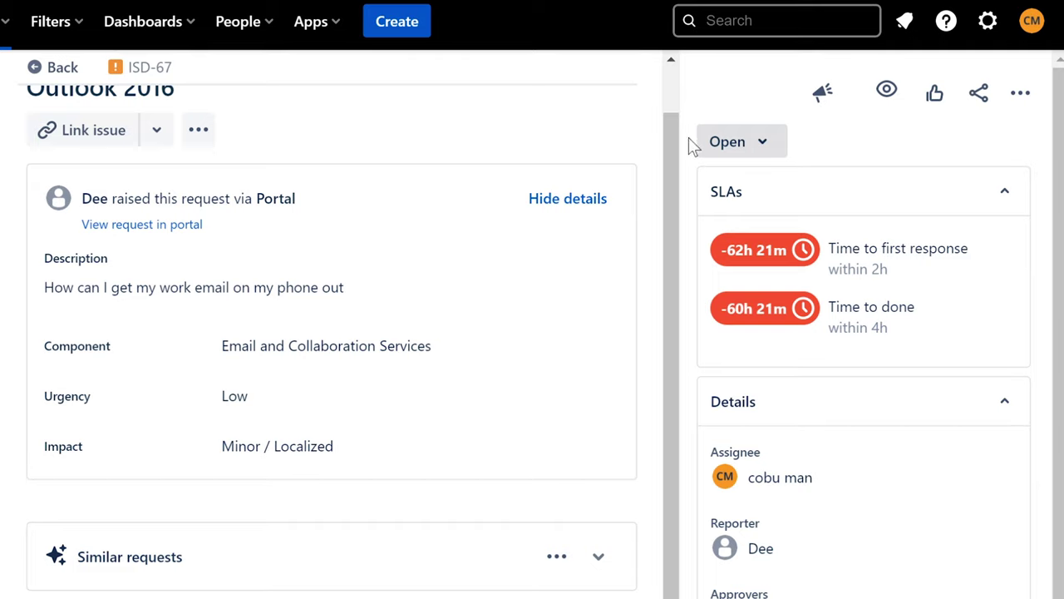
Resolve Outlook ticket ISD-67, then assign the unassigned Laser printer ticket ISD-66 to yourself
click(736, 145)
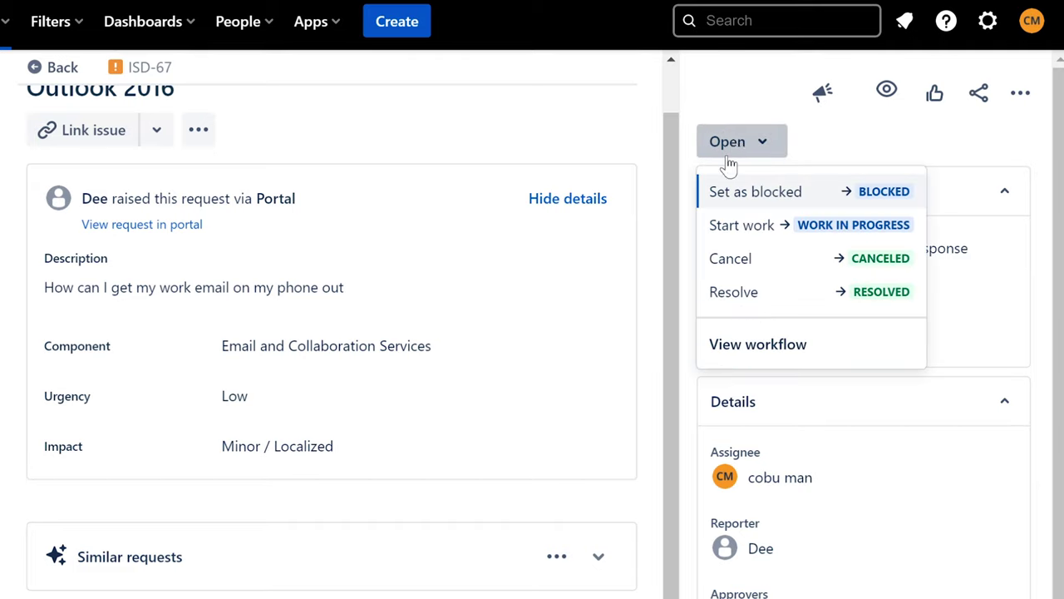
click(736, 292)
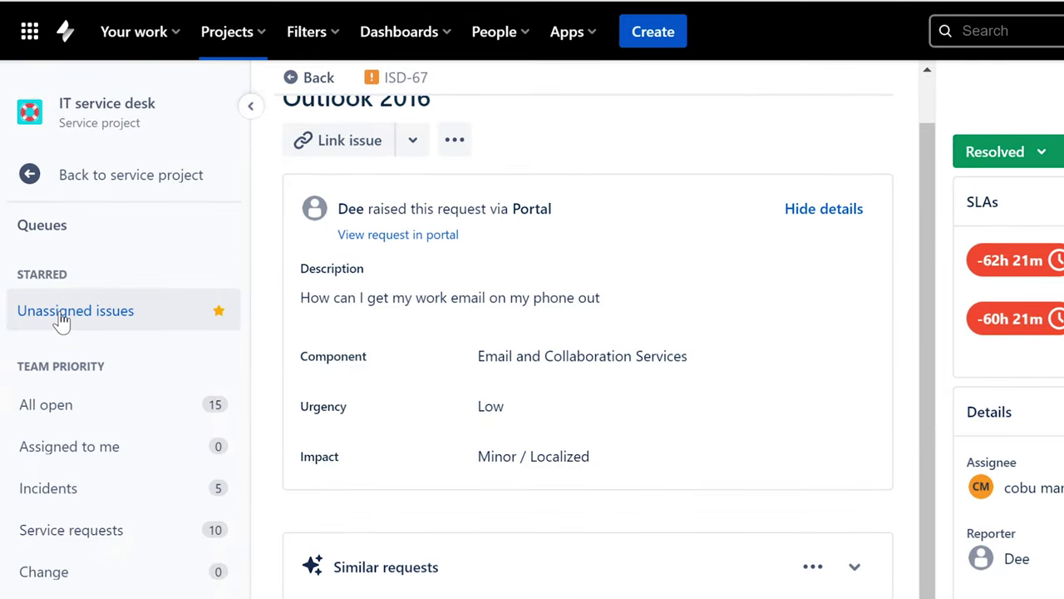
click(62, 320)
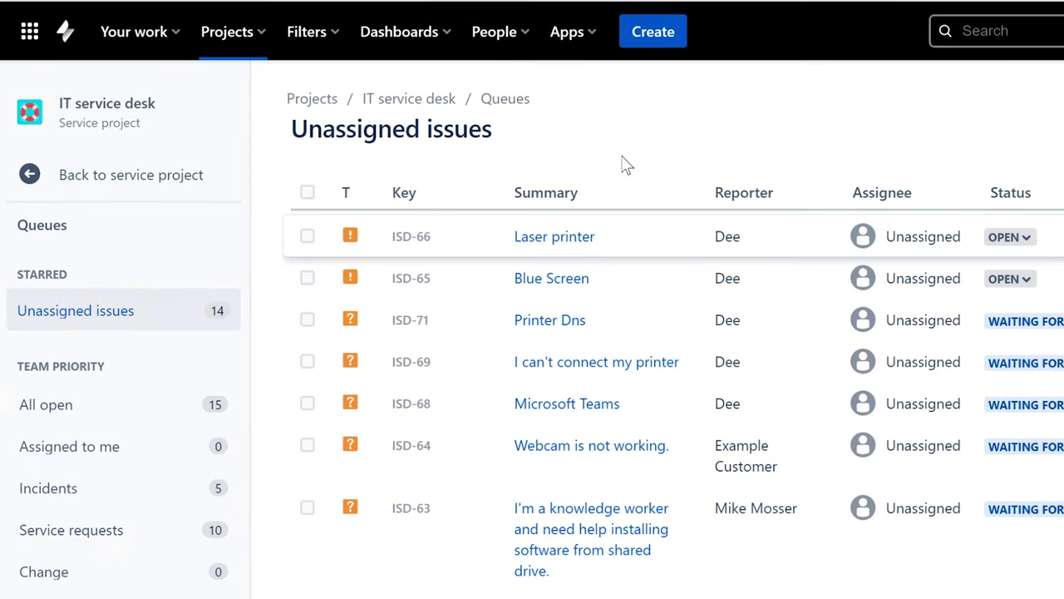
click(566, 237)
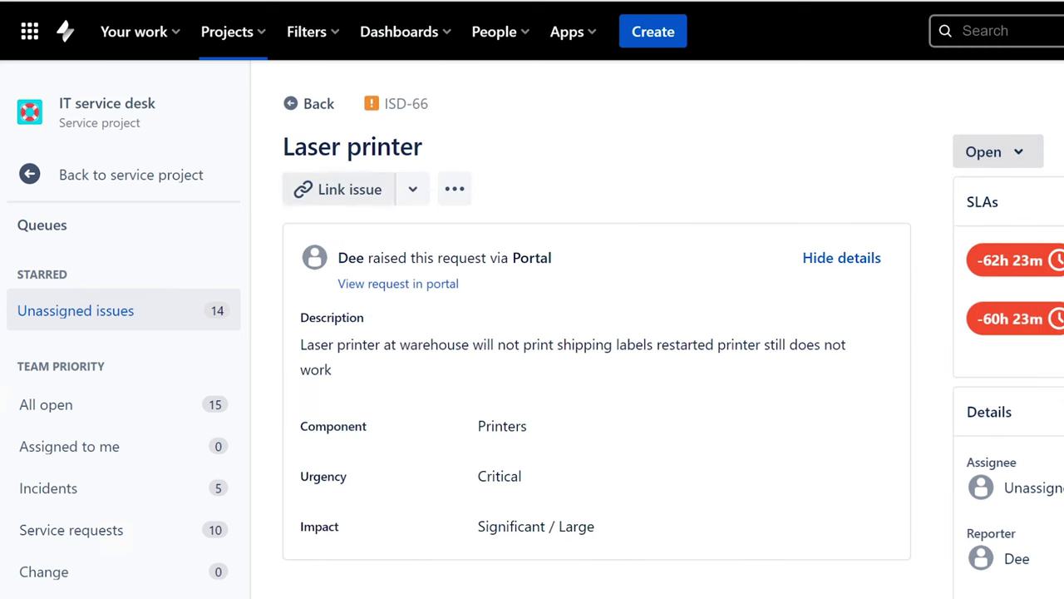
click(1047, 487)
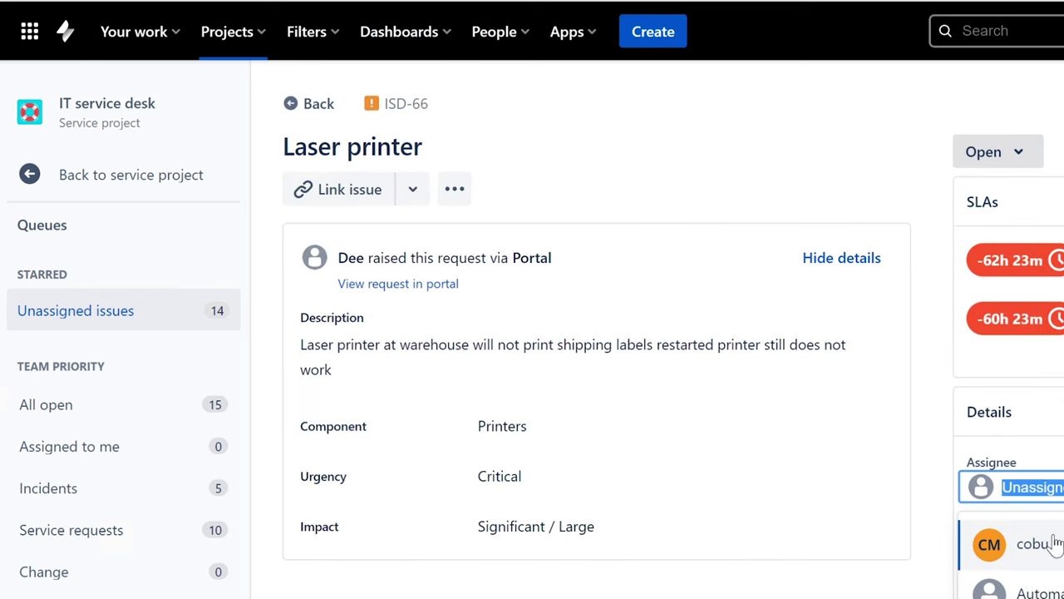
click(1052, 544)
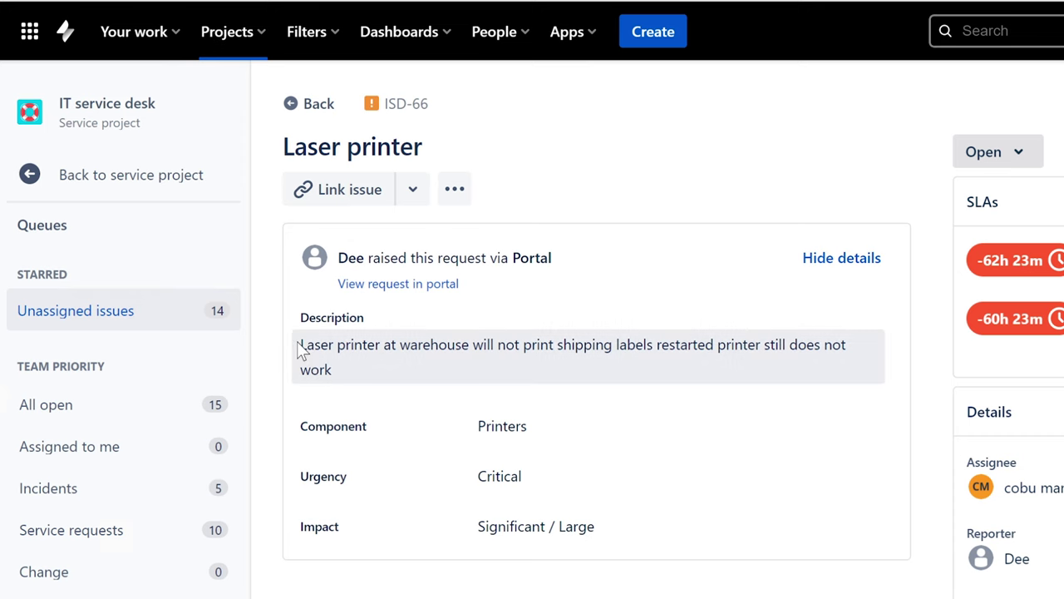
drag(301, 346, 701, 350)
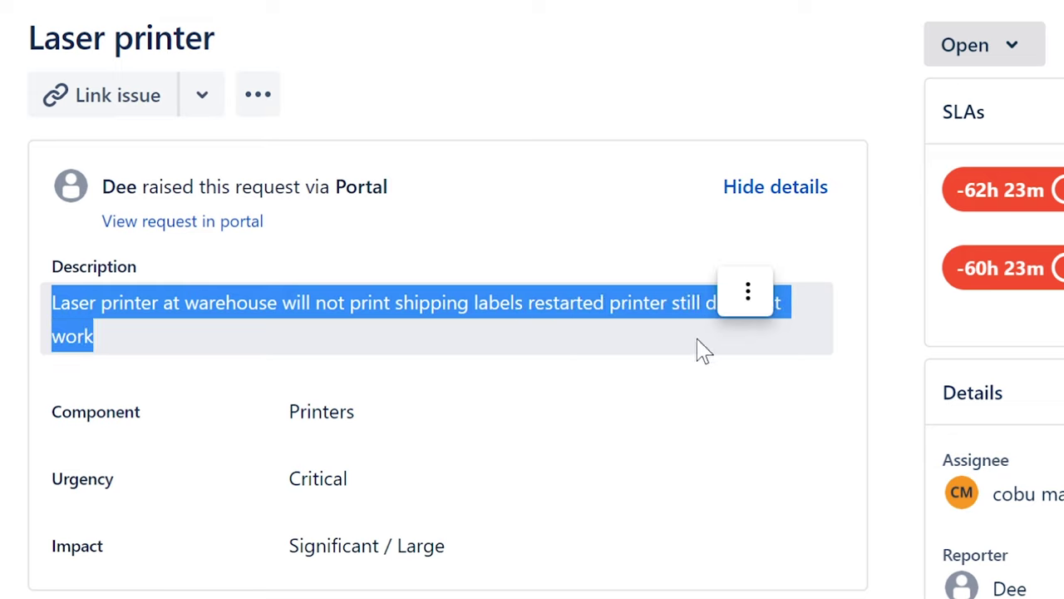
click(567, 347)
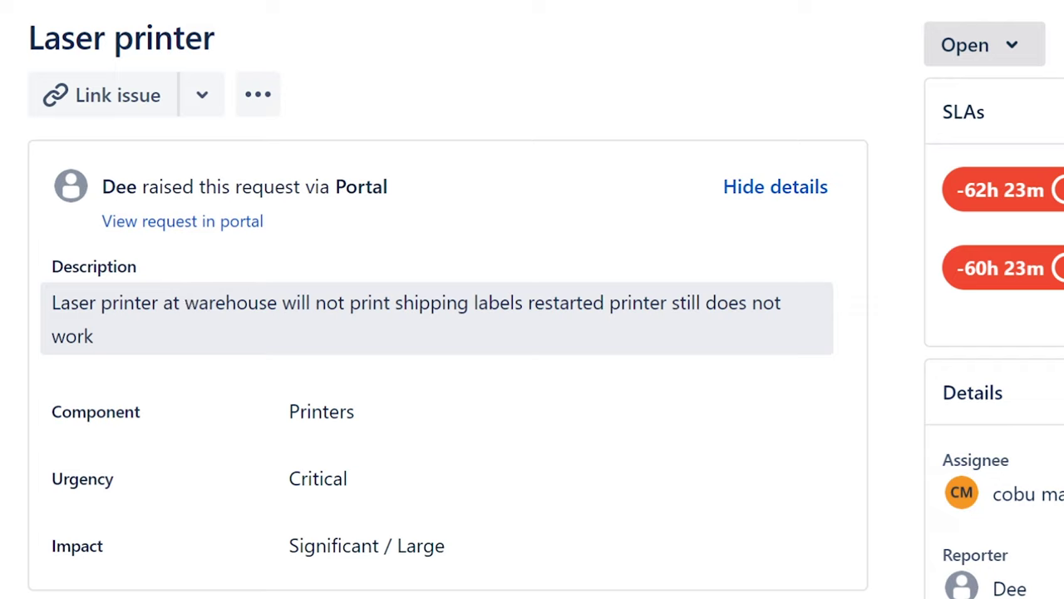
drag(51, 303, 525, 312)
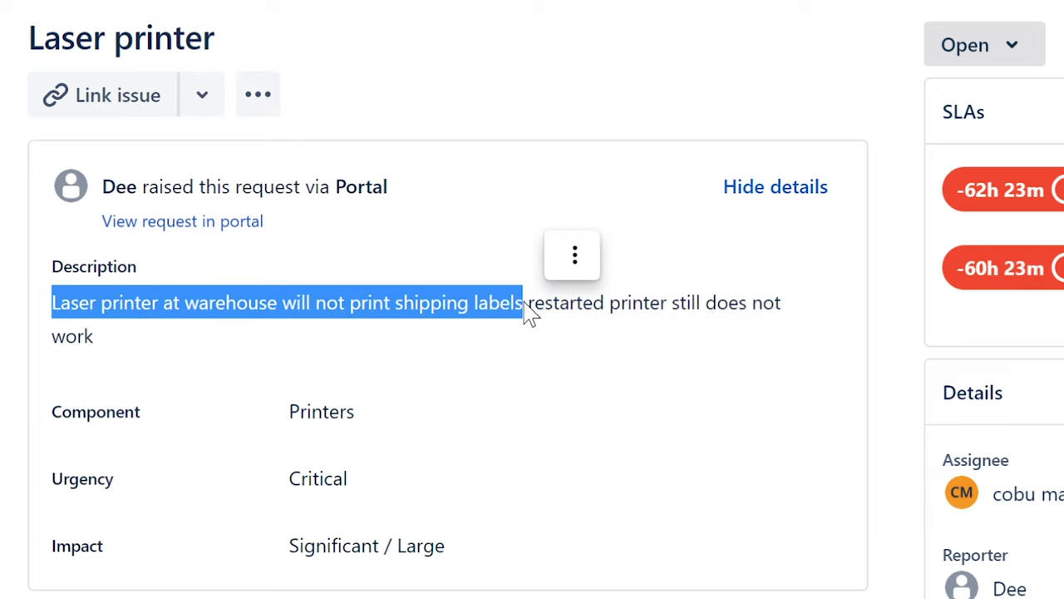
click(525, 312)
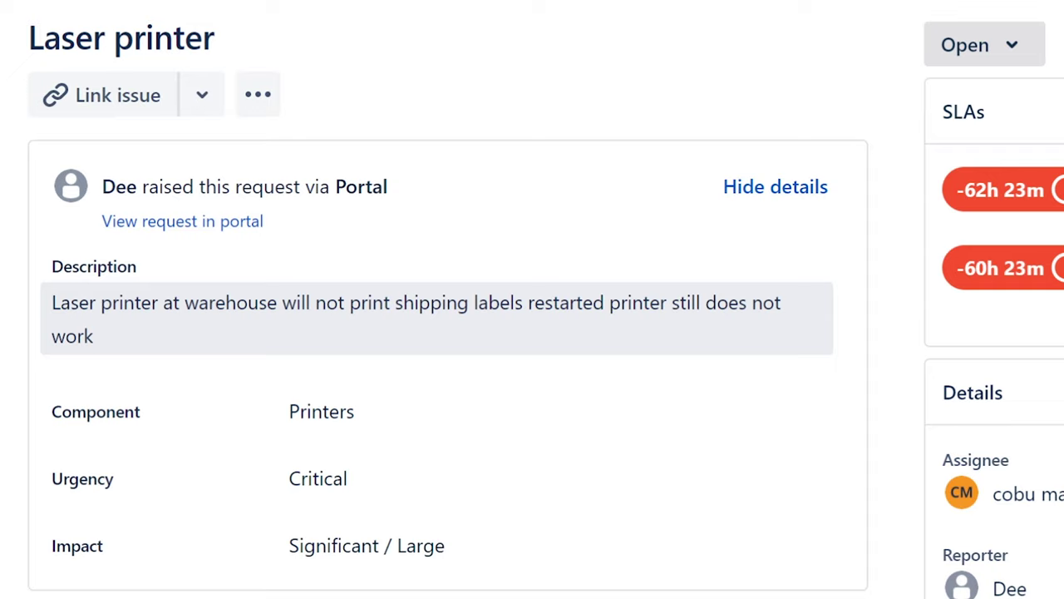
drag(344, 302, 430, 303)
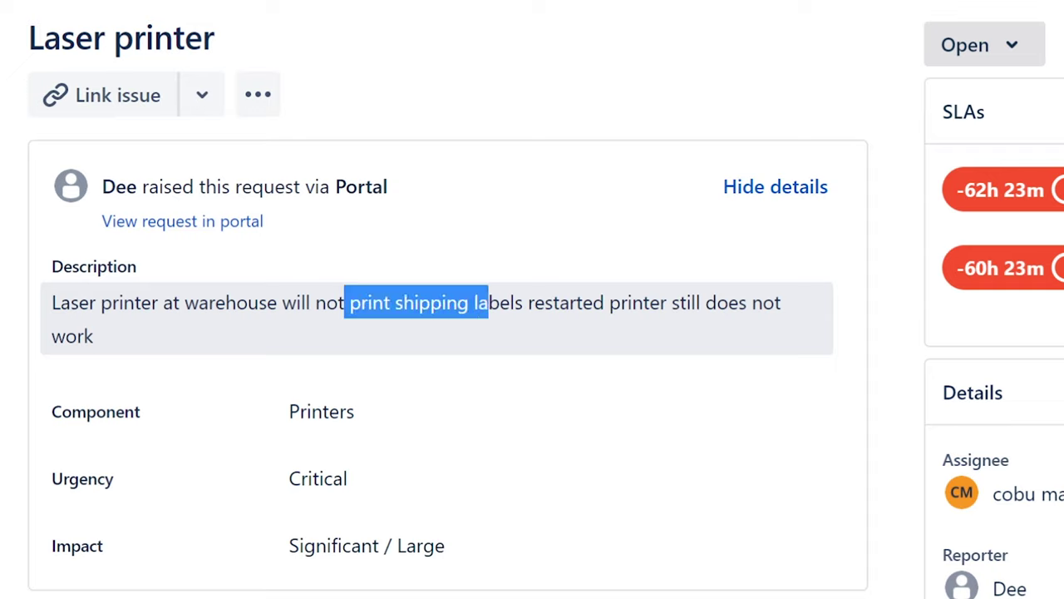
drag(488, 303, 527, 308)
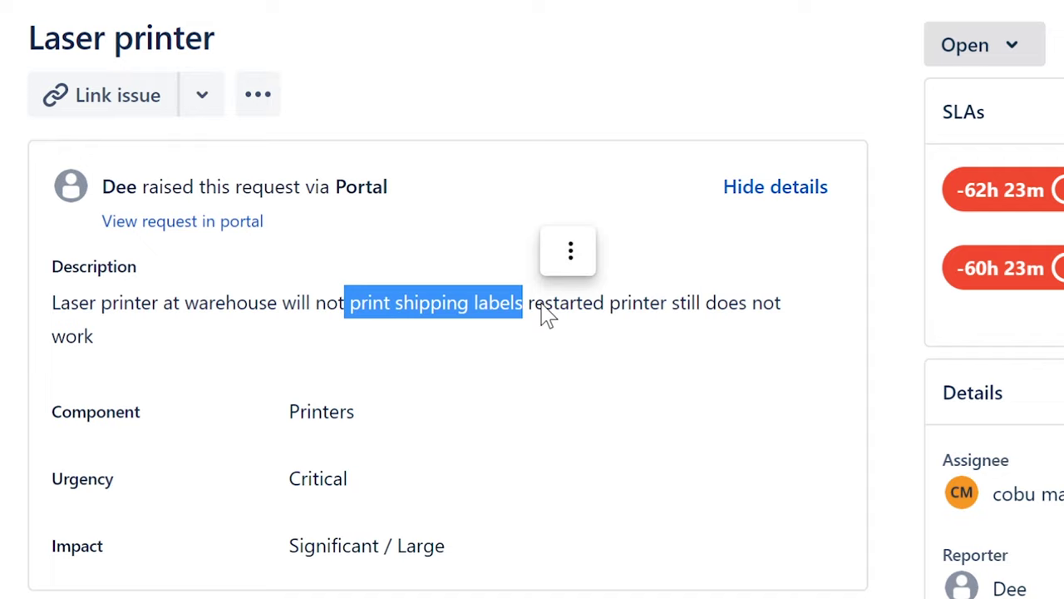
click(349, 301)
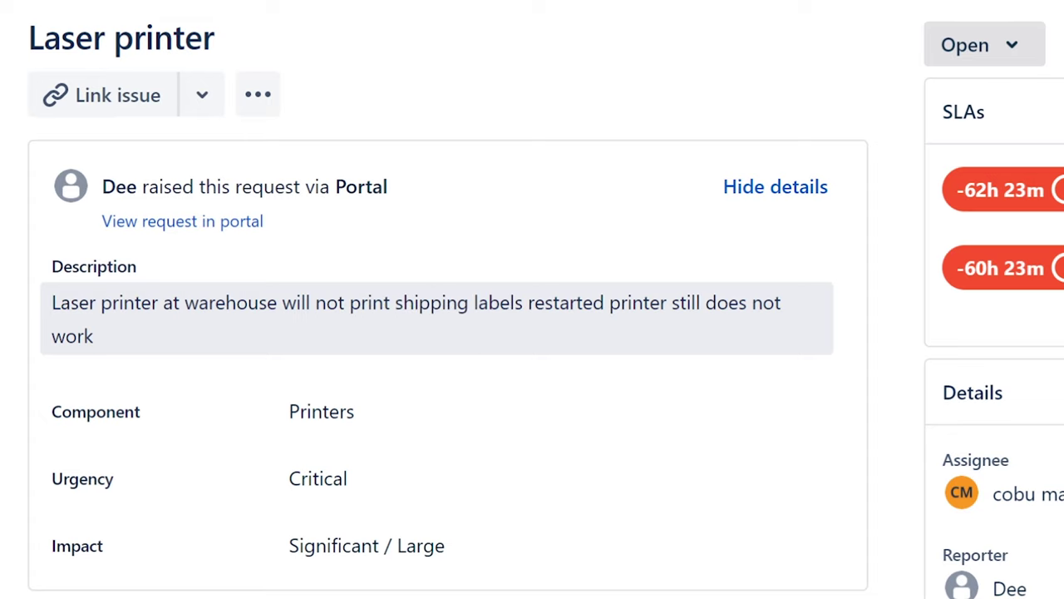
drag(179, 302, 522, 303)
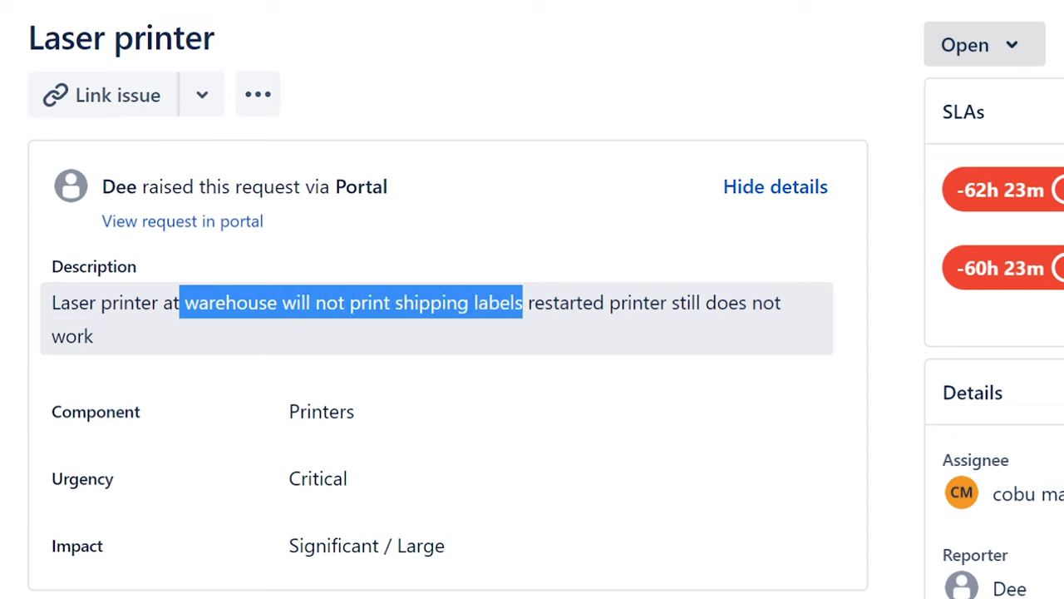
drag(522, 302, 525, 309)
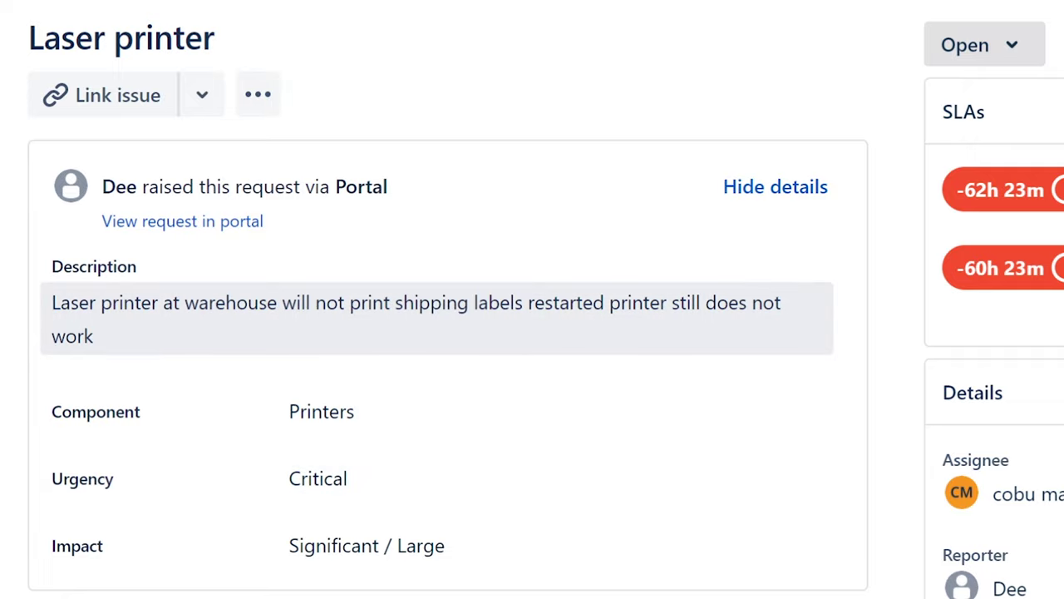
drag(96, 303, 527, 318)
drag(344, 303, 712, 300)
drag(344, 302, 670, 302)
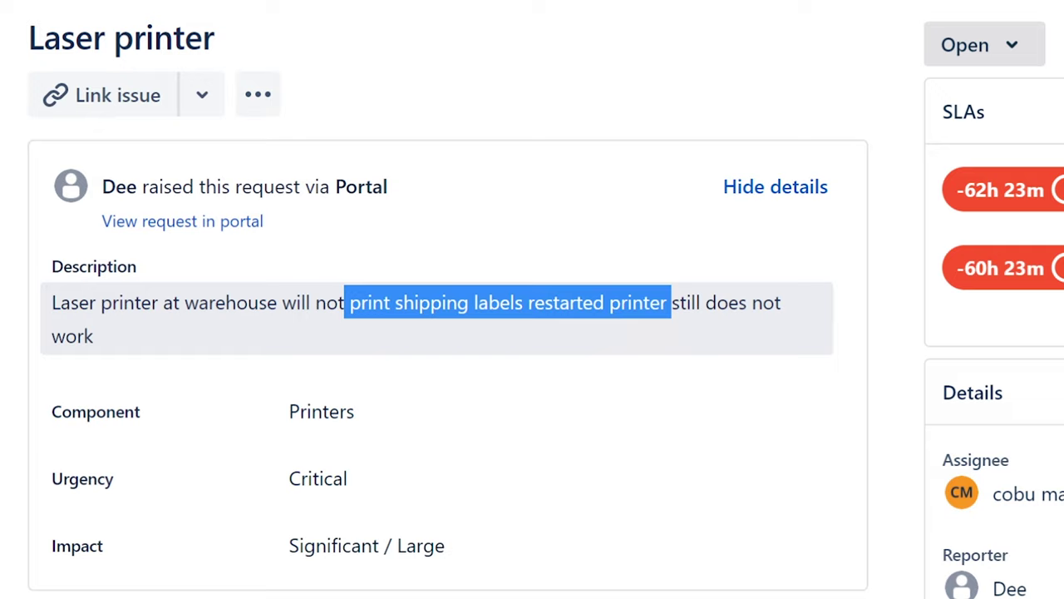
drag(670, 303, 680, 311)
click(559, 297)
drag(524, 302, 667, 303)
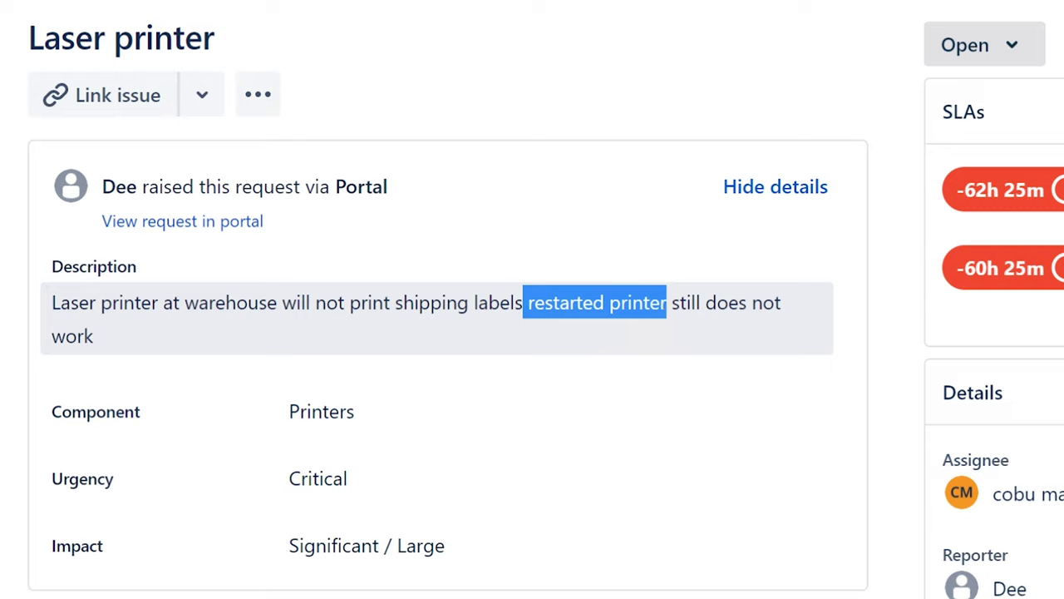
click(667, 302)
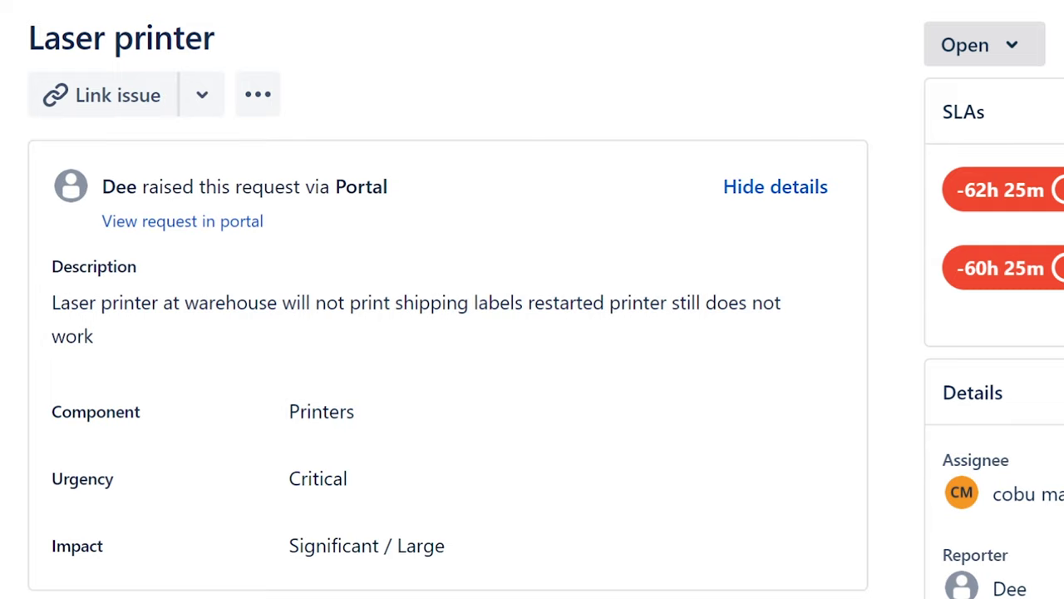
right_click(653, 597)
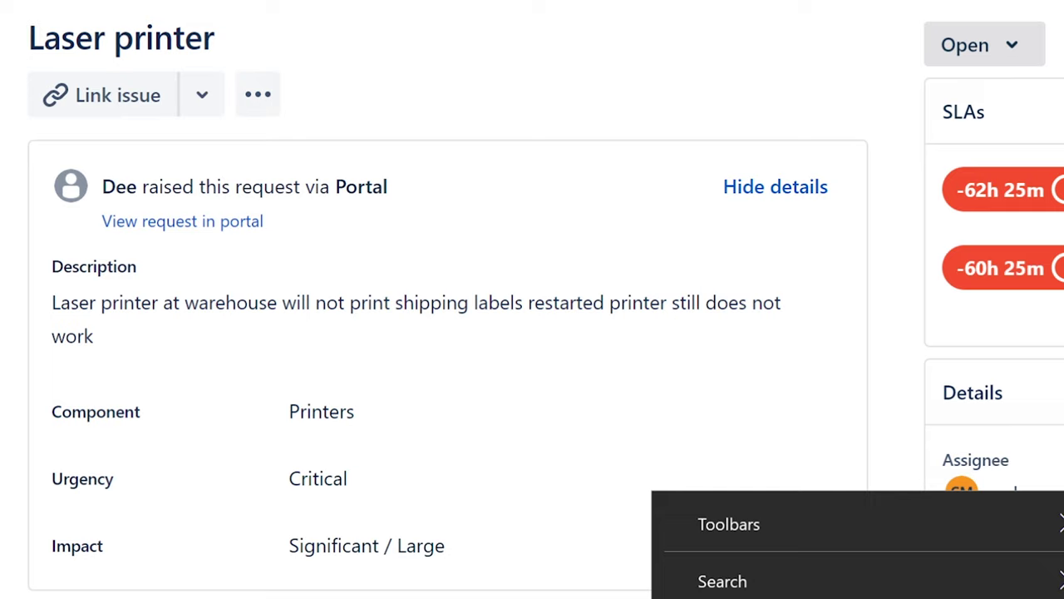
key(Escape)
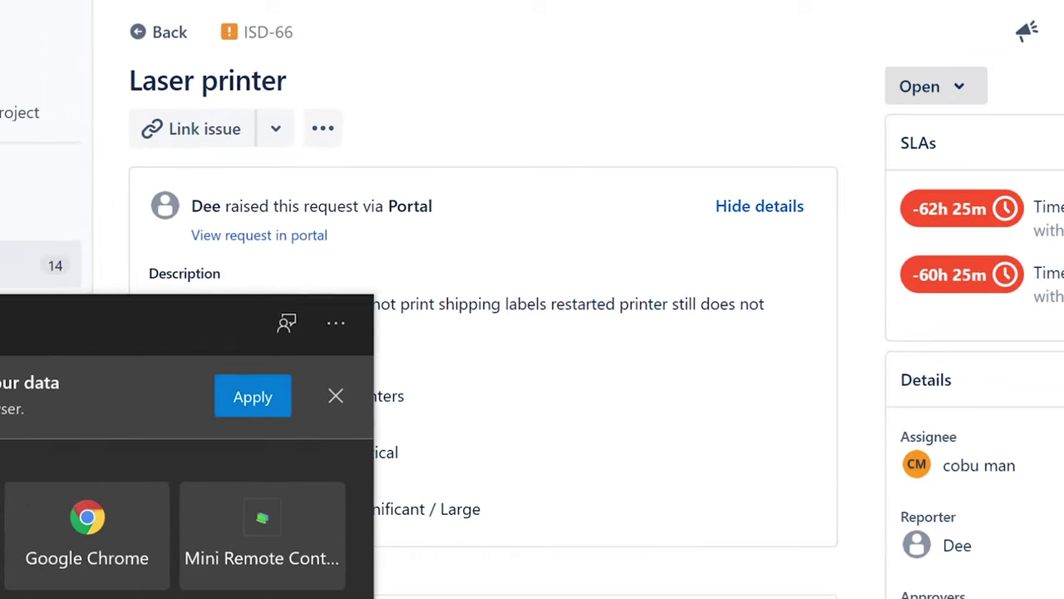
Search Windows for 'services' and launch the Services app
text(services)
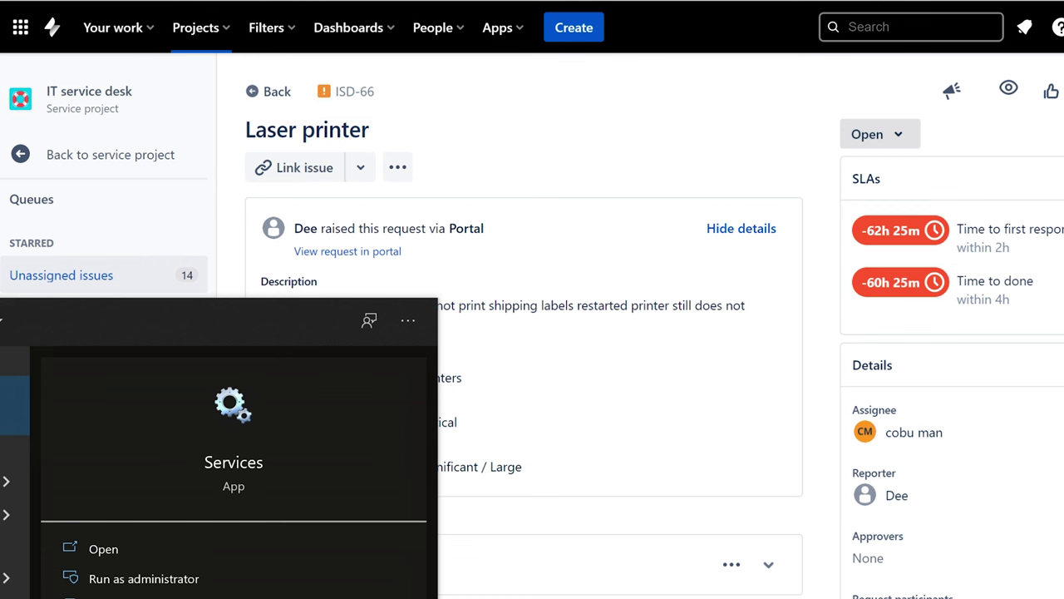
key(Escape)
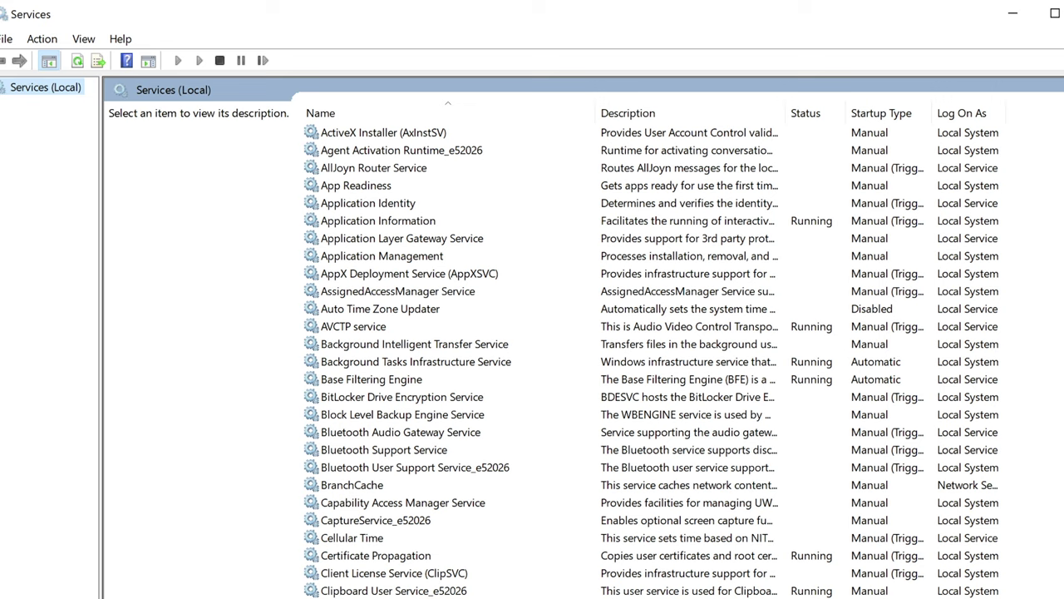
Read the Bluetooth Support Service and Clipboard User Service_e52026 descriptions
click(418, 456)
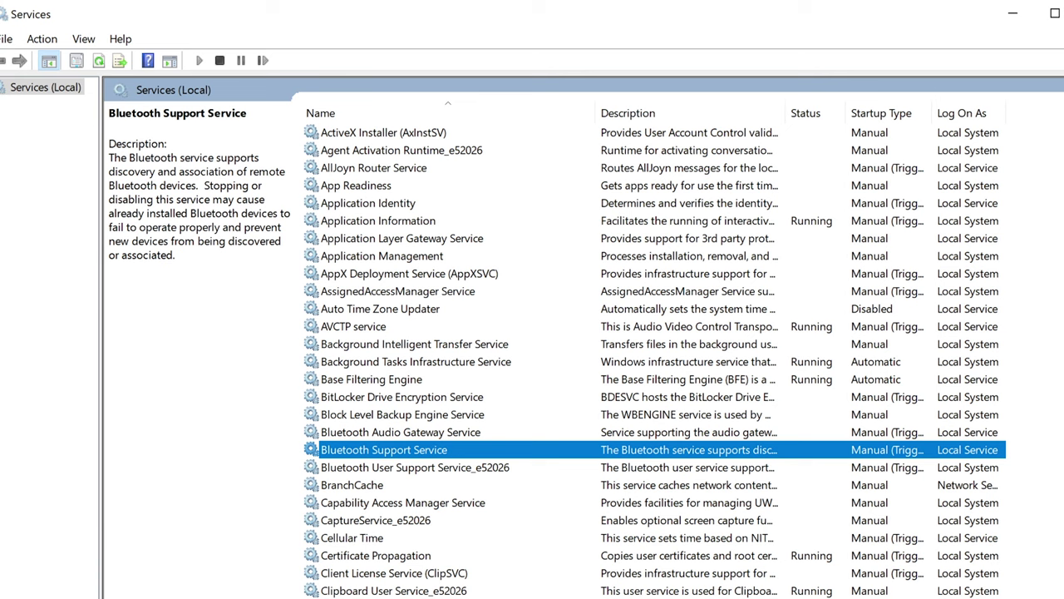
scroll(657, 358, down, 2)
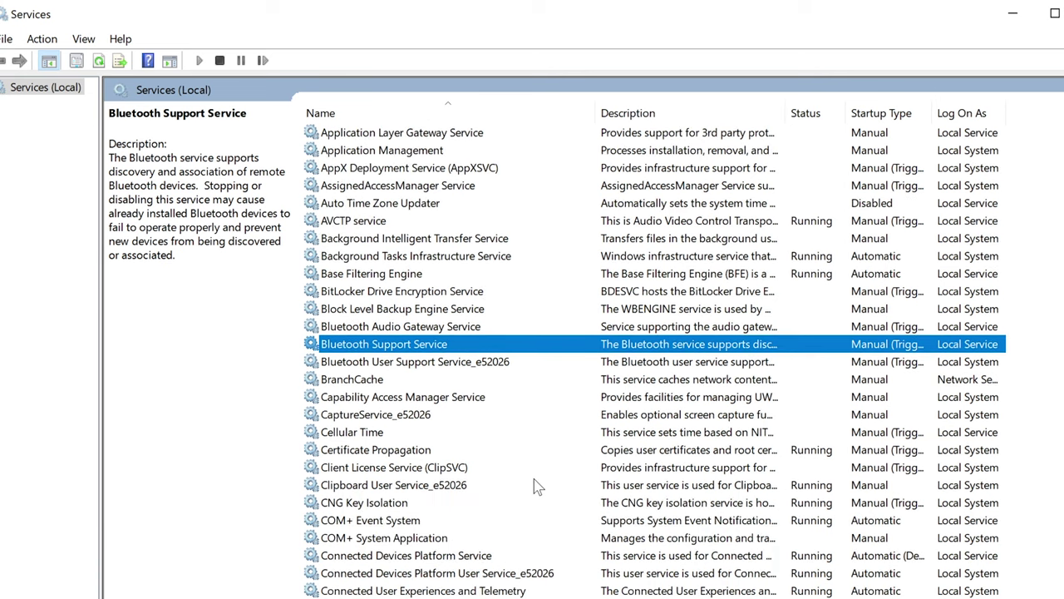
click(468, 485)
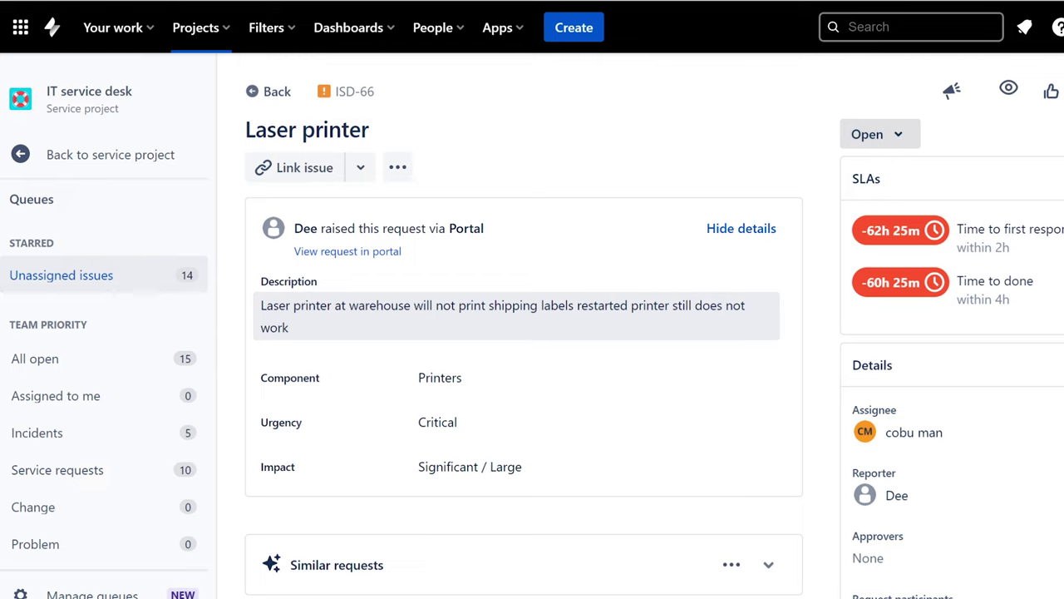
Highlight 'printer at warehouse' in the ticket description, then clear the selection
drag(293, 305, 412, 306)
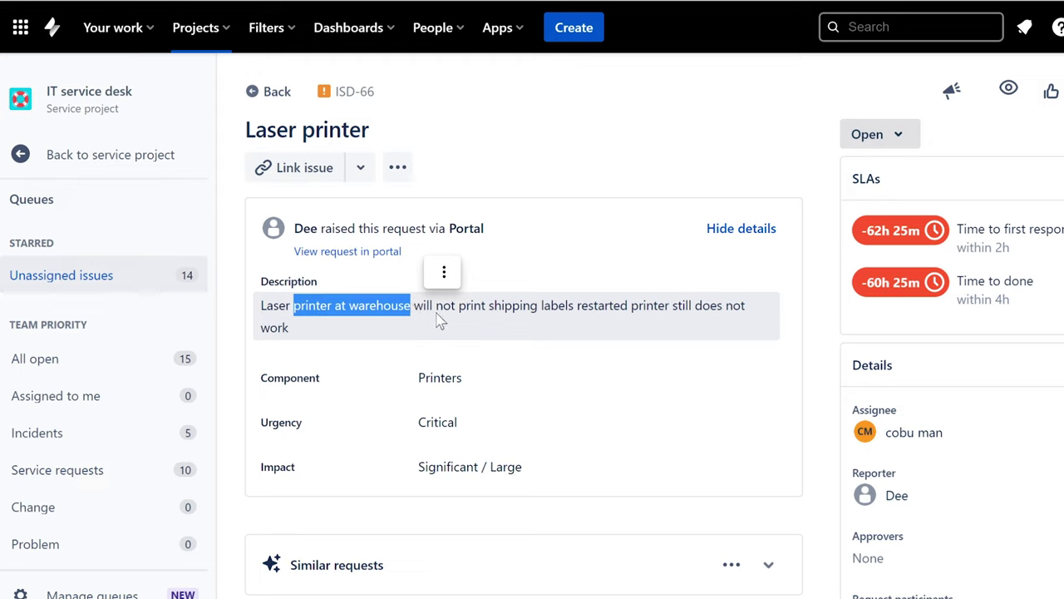
click(497, 310)
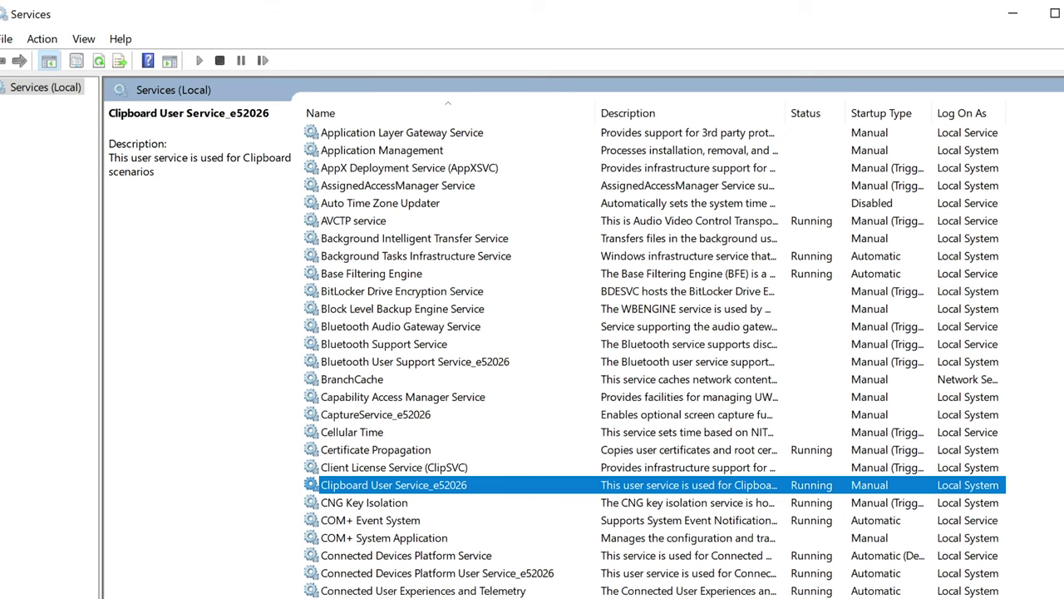
Read the Background Tasks Infrastructure, BitLocker Drive Encryption and Clipboard User Service_e52026 descriptions
scroll(656, 363, up, 2)
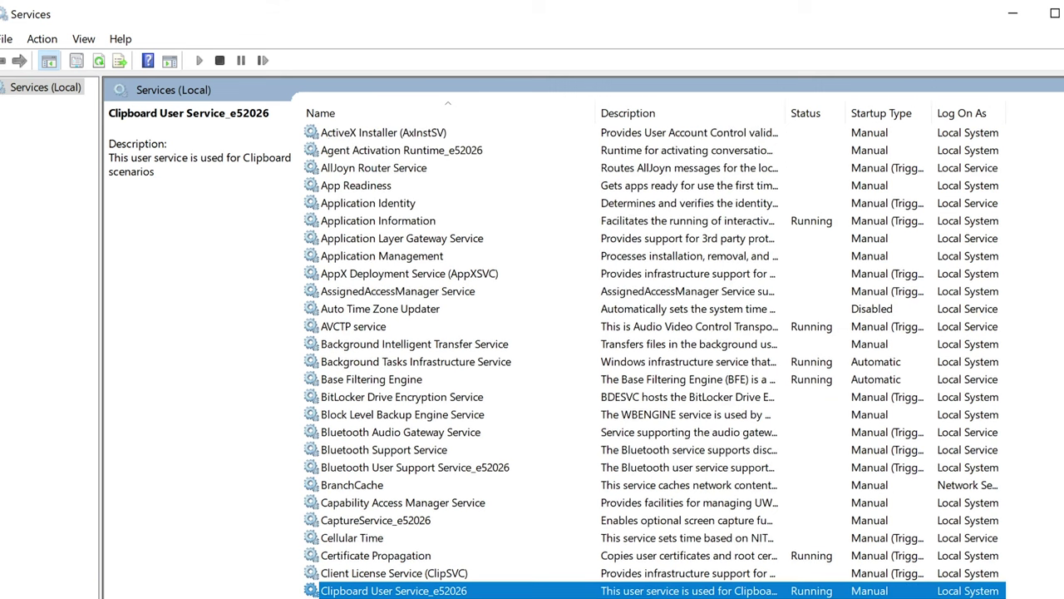
click(449, 366)
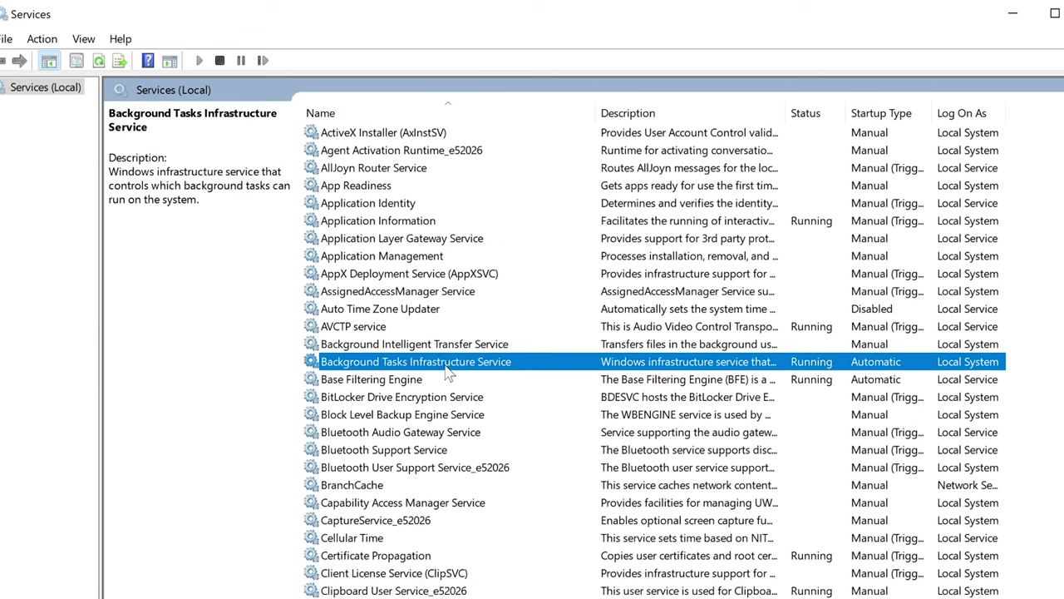
click(425, 399)
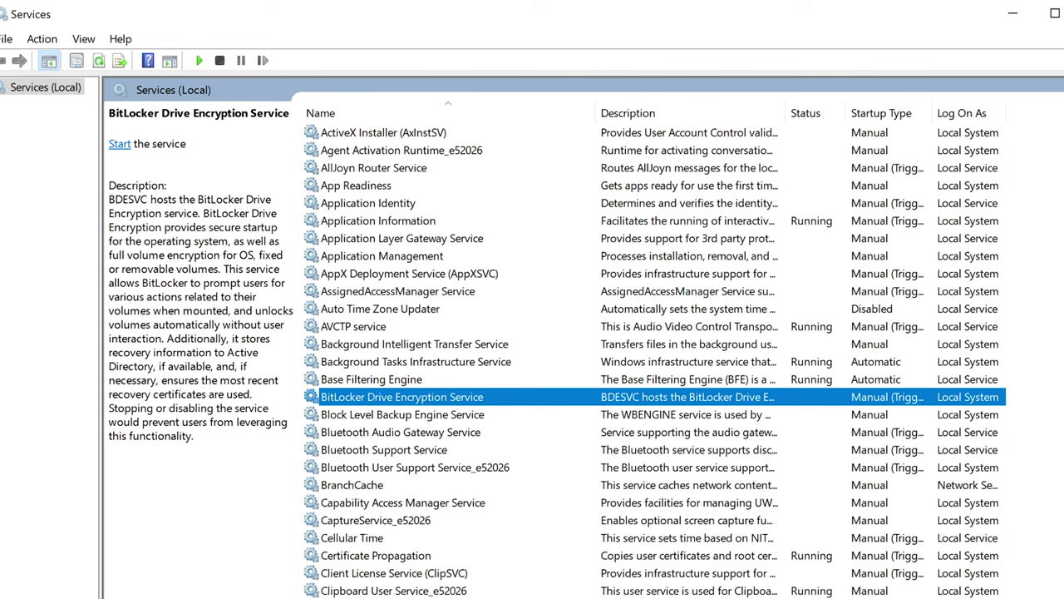
scroll(989, 231, down, 3)
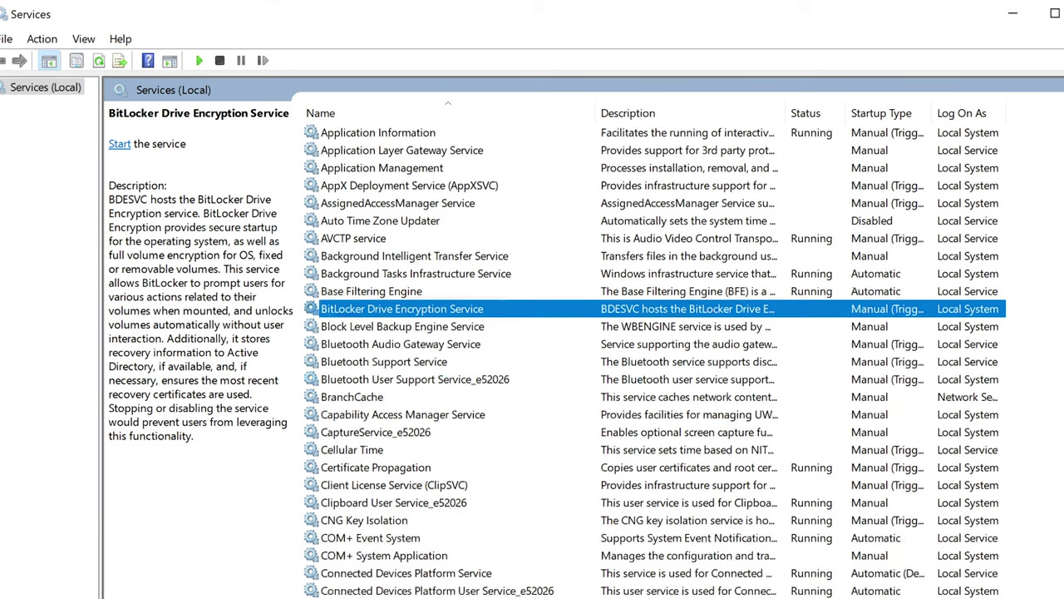
click(397, 468)
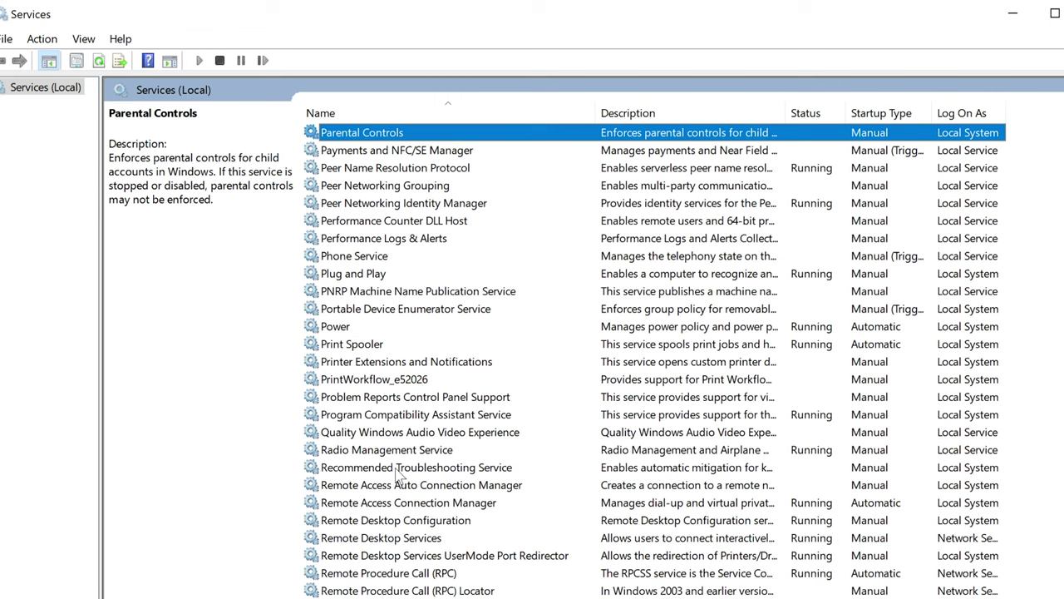
Review Print Spooler's Start/Stop/Restart actions and dismiss them each time, leaving it Running
click(409, 343)
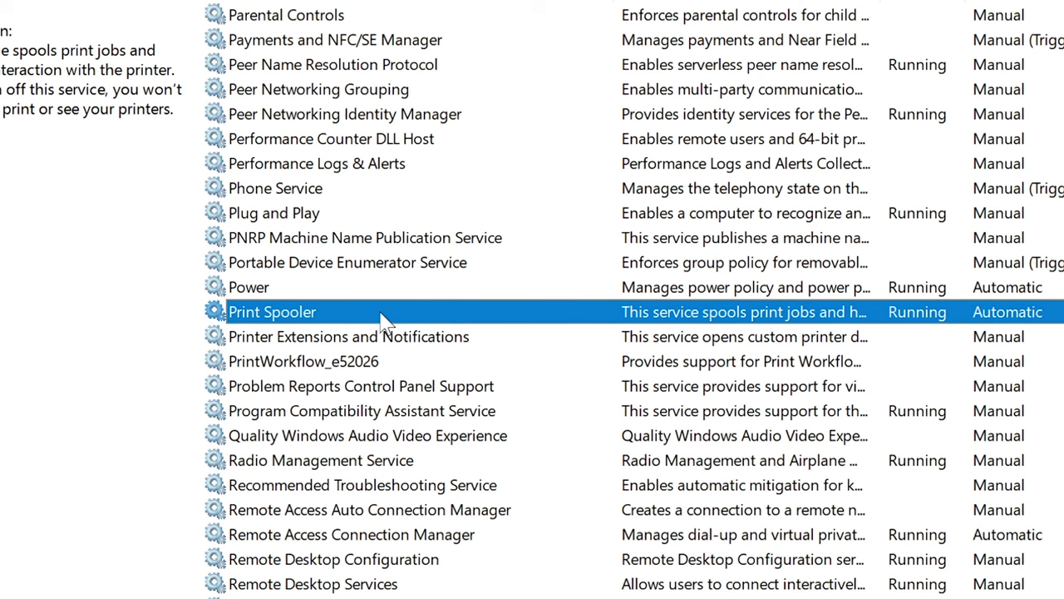
right_click(383, 320)
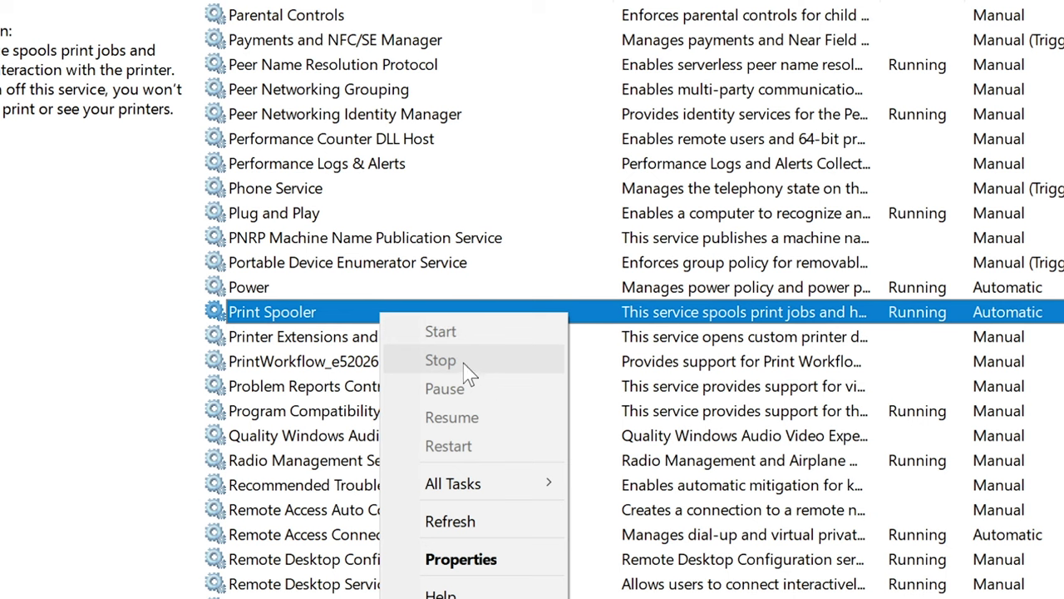
right_click(345, 310)
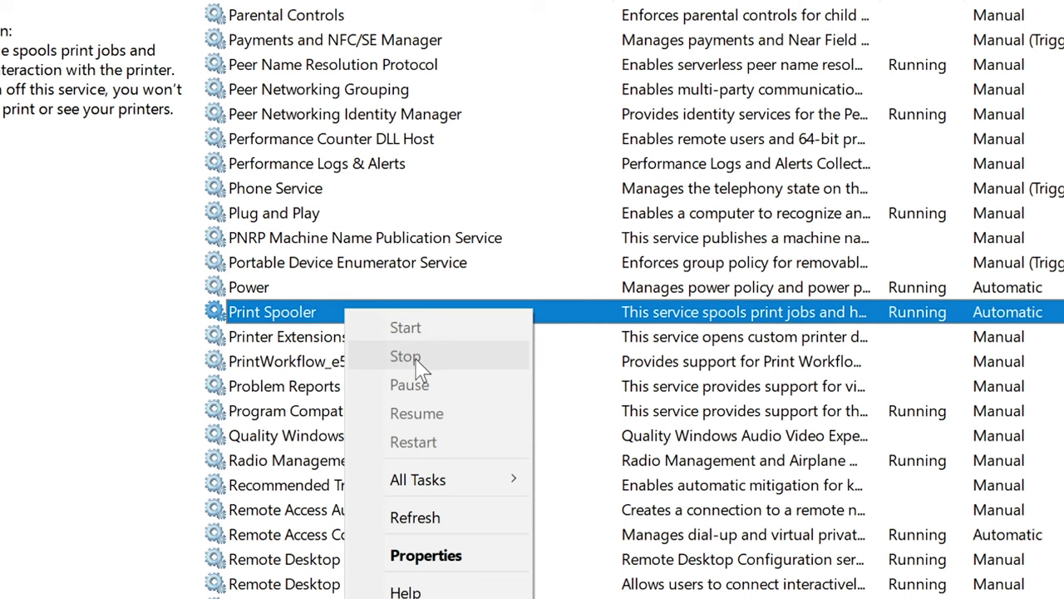
click(564, 324)
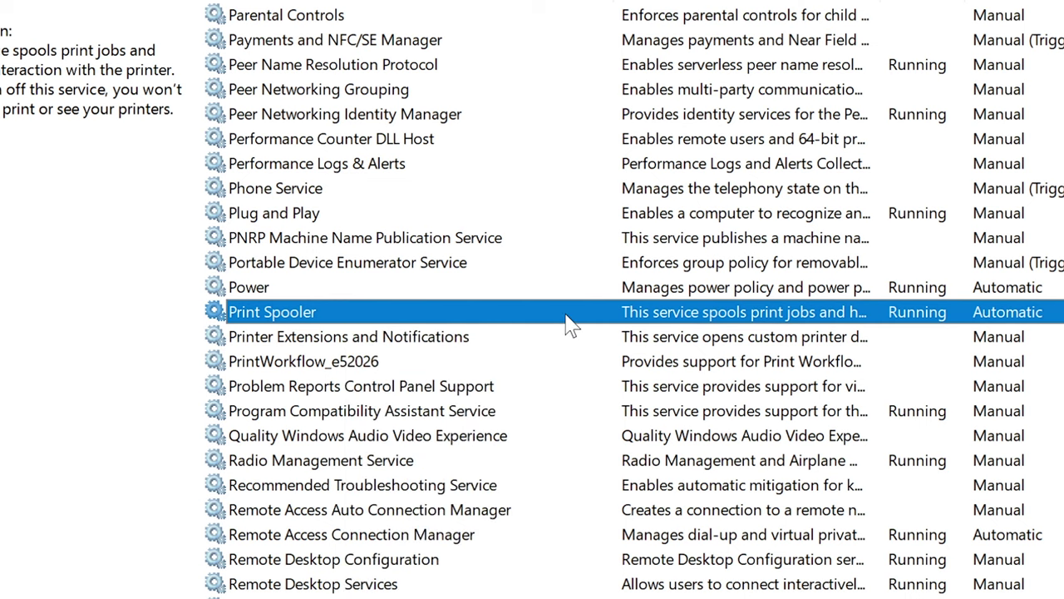
click(460, 334)
click(459, 318)
right_click(357, 313)
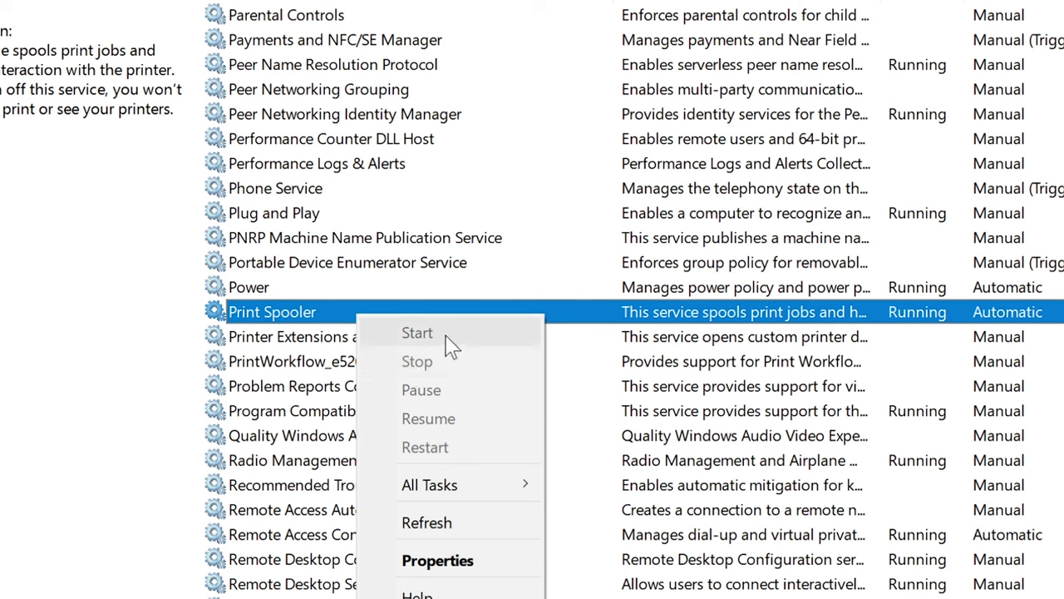
click(661, 320)
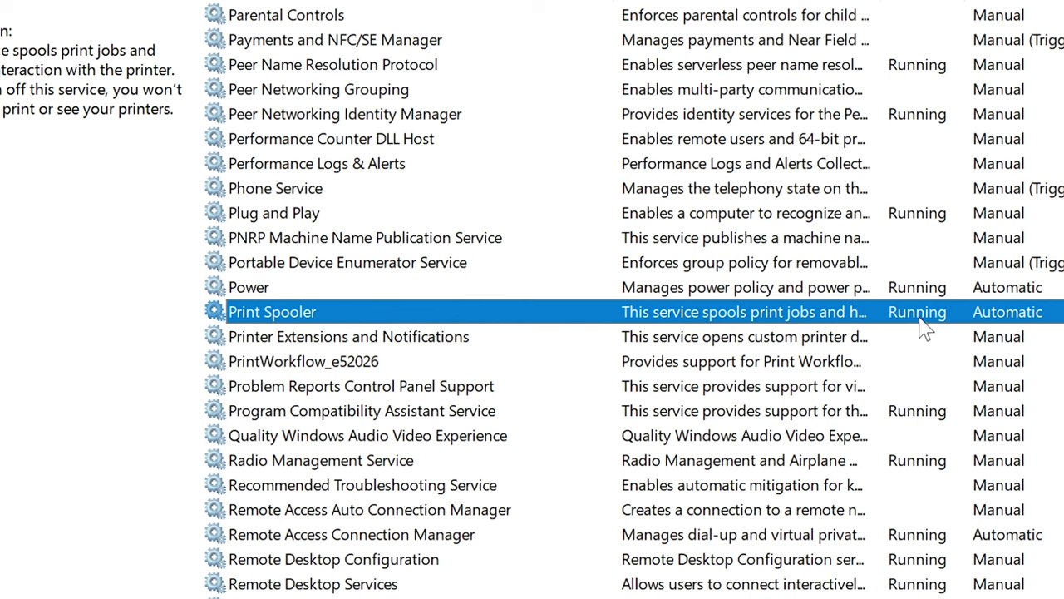
right_click(858, 314)
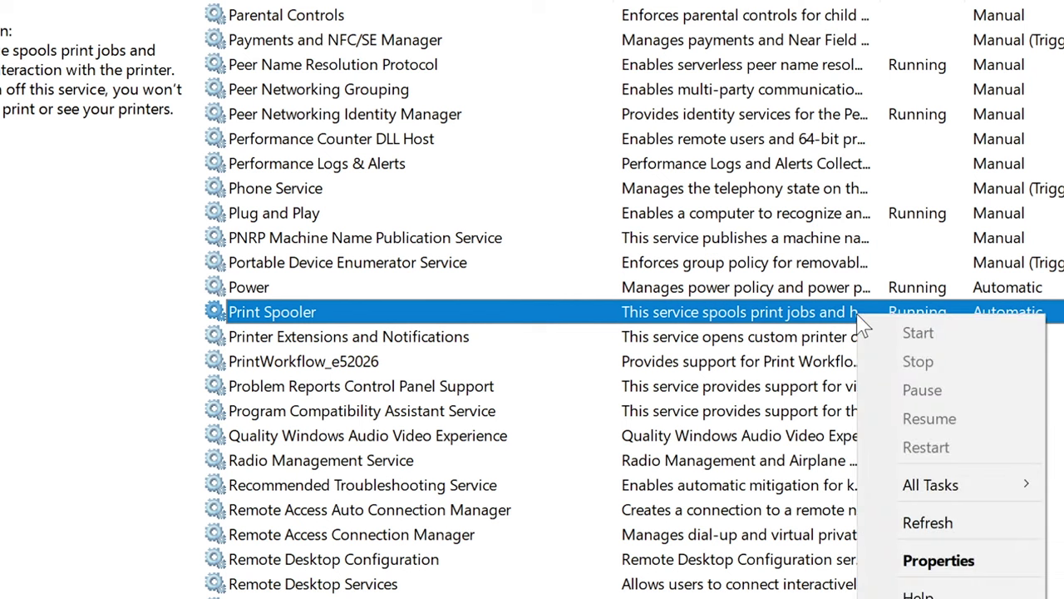
click(769, 319)
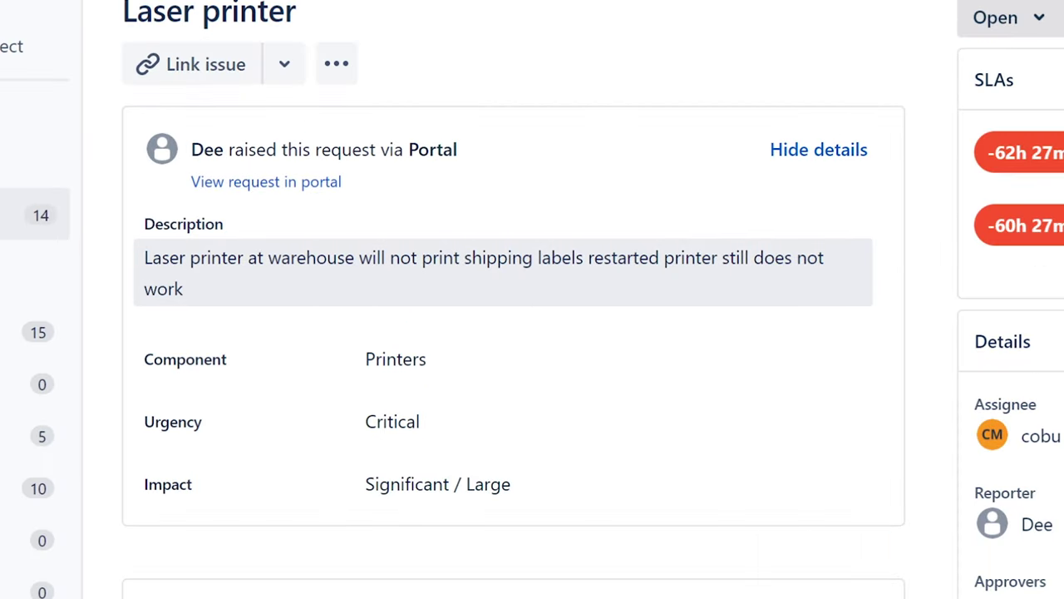
Reread the shipping-labels complaint in the description, then open an empty Reply to customer editor
drag(373, 260, 637, 280)
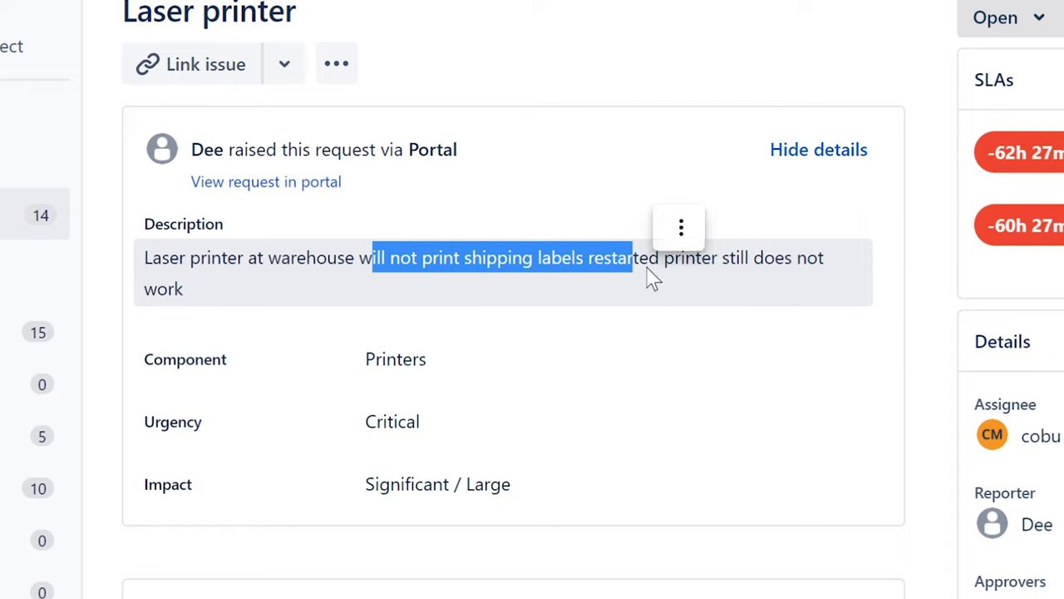
click(727, 266)
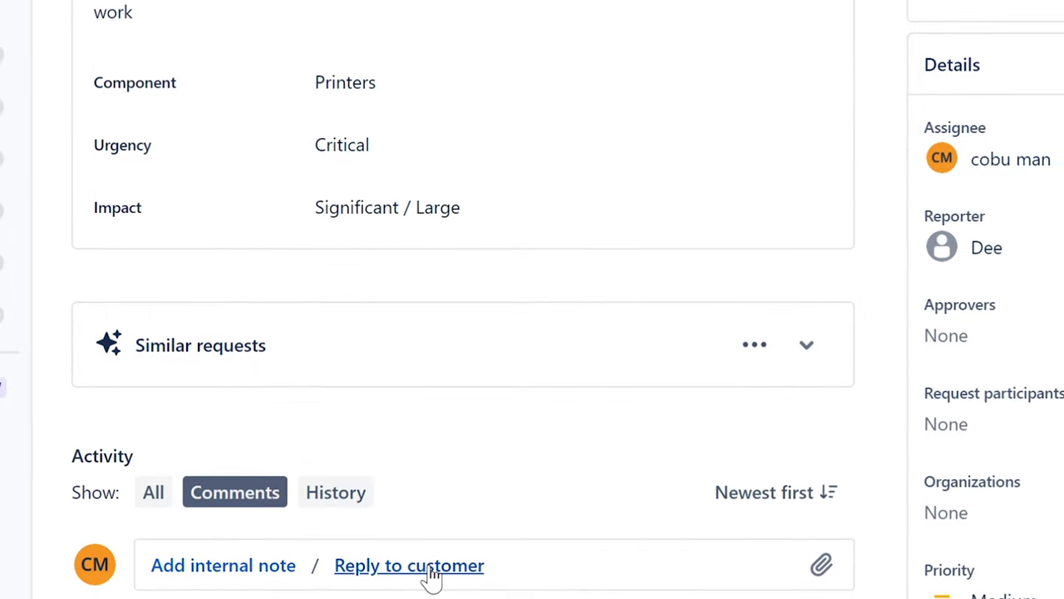
click(430, 578)
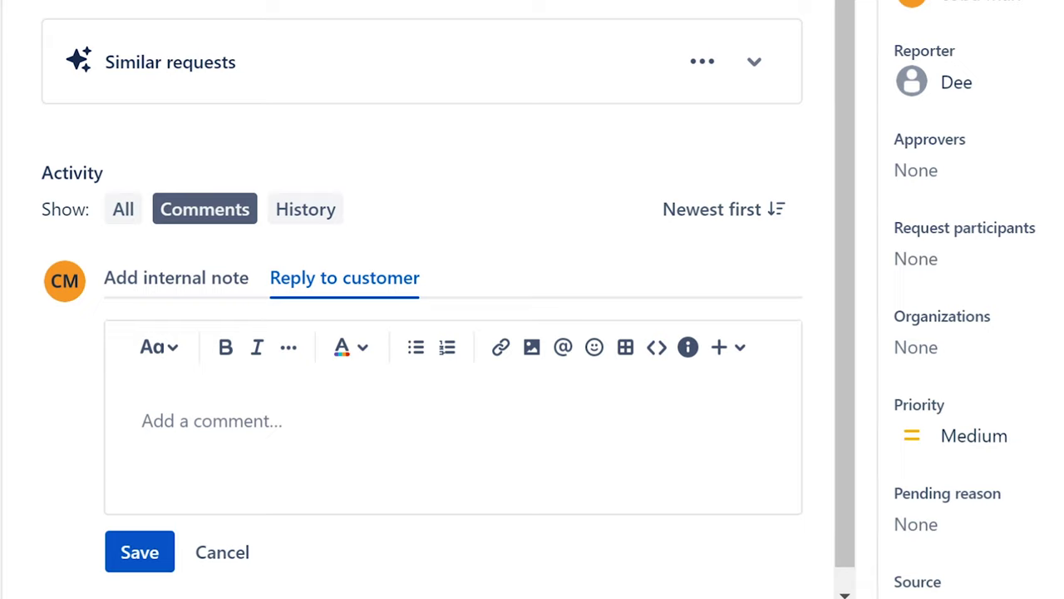
click(287, 445)
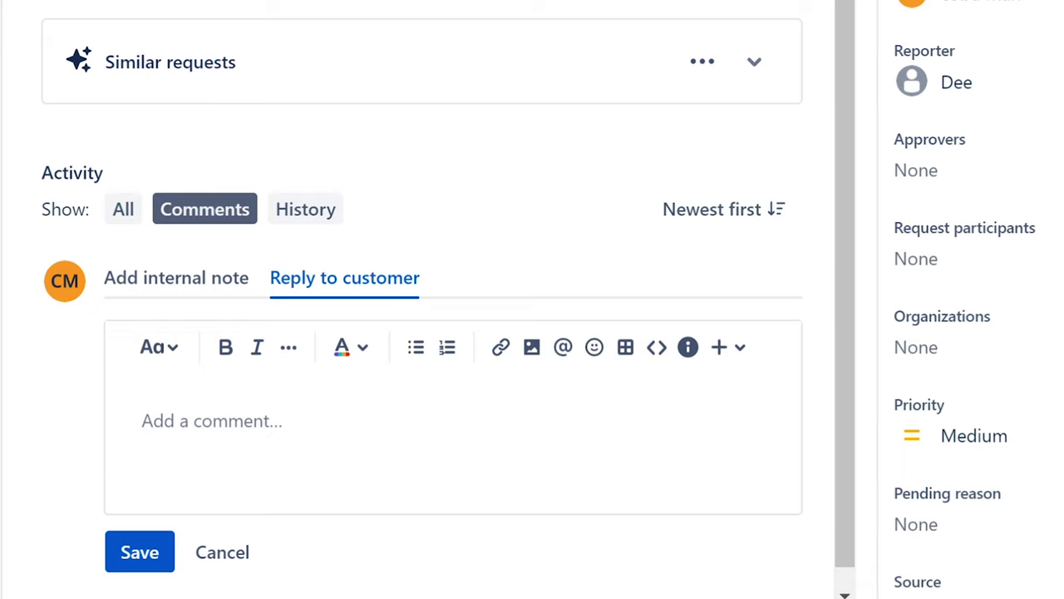
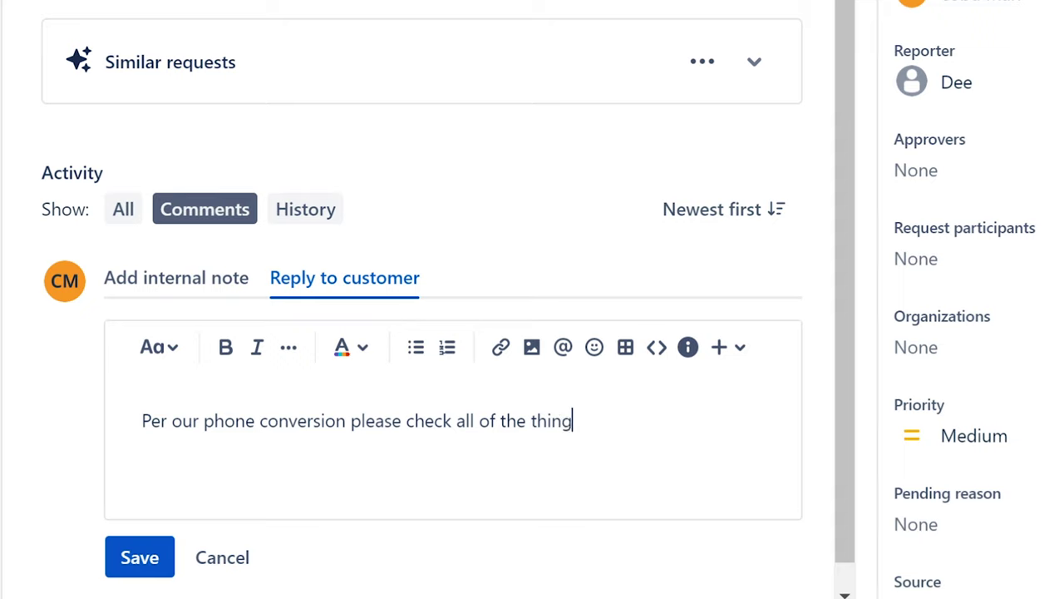
Add 'If there are any screenshot please refer to them for possible solution.' and sign with the agent's name
text(e mentioned. )
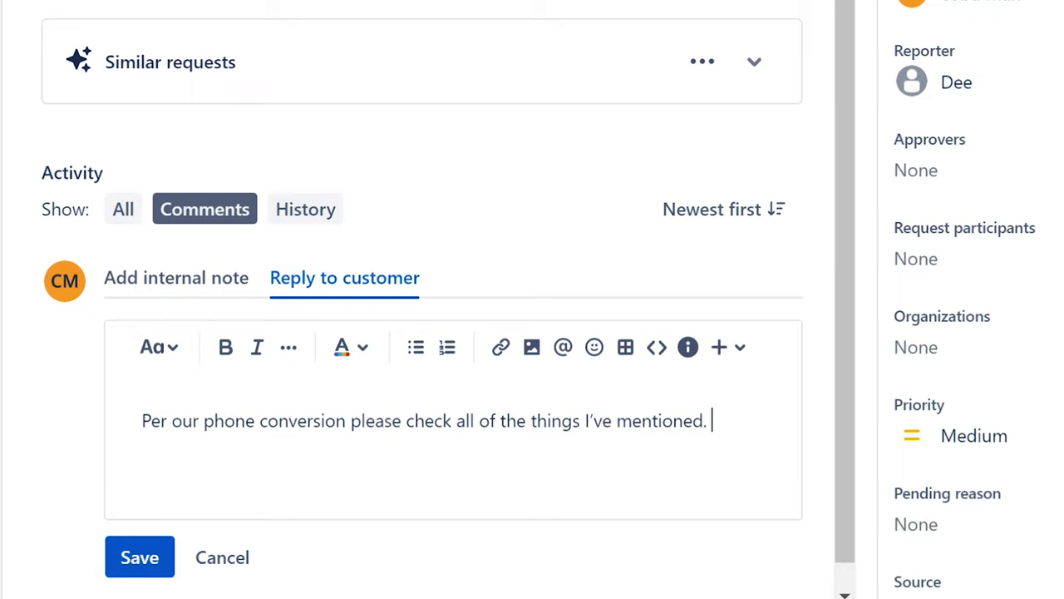
text(If a)
key(BackSpace)
text(there )
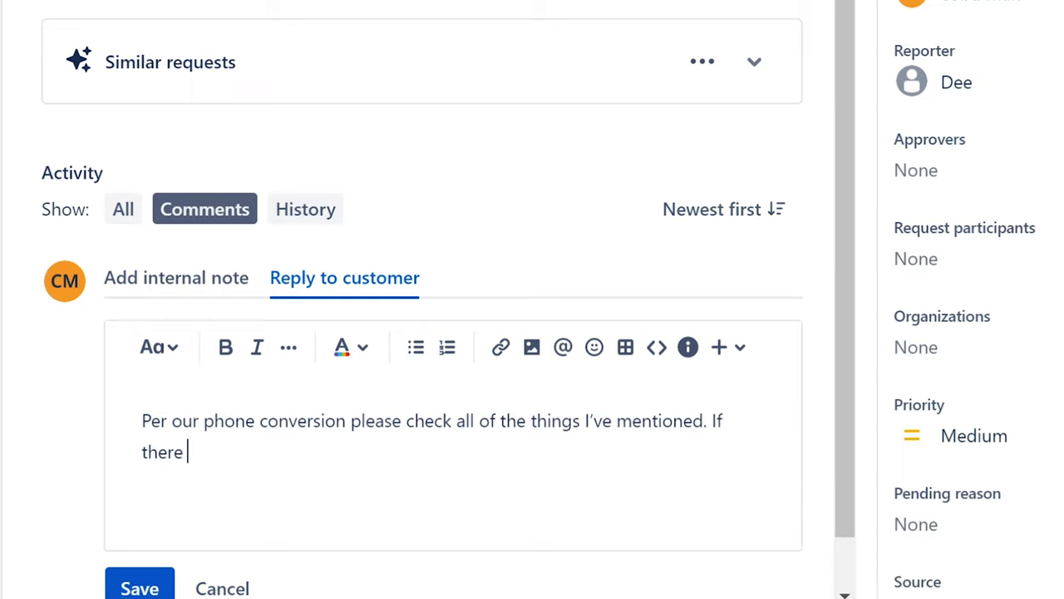
text(are any screenshot)
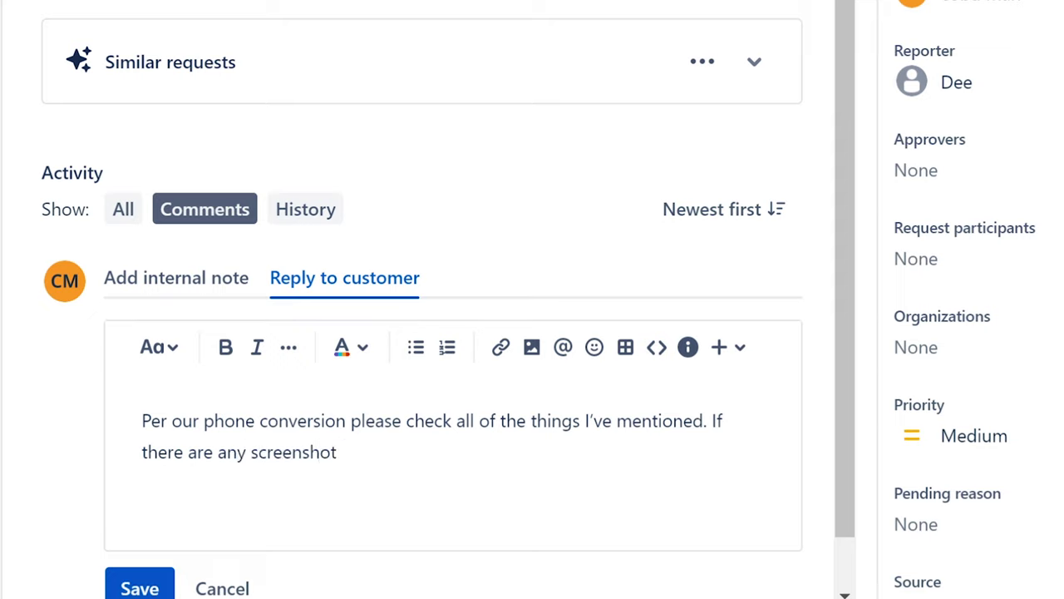
text( please )
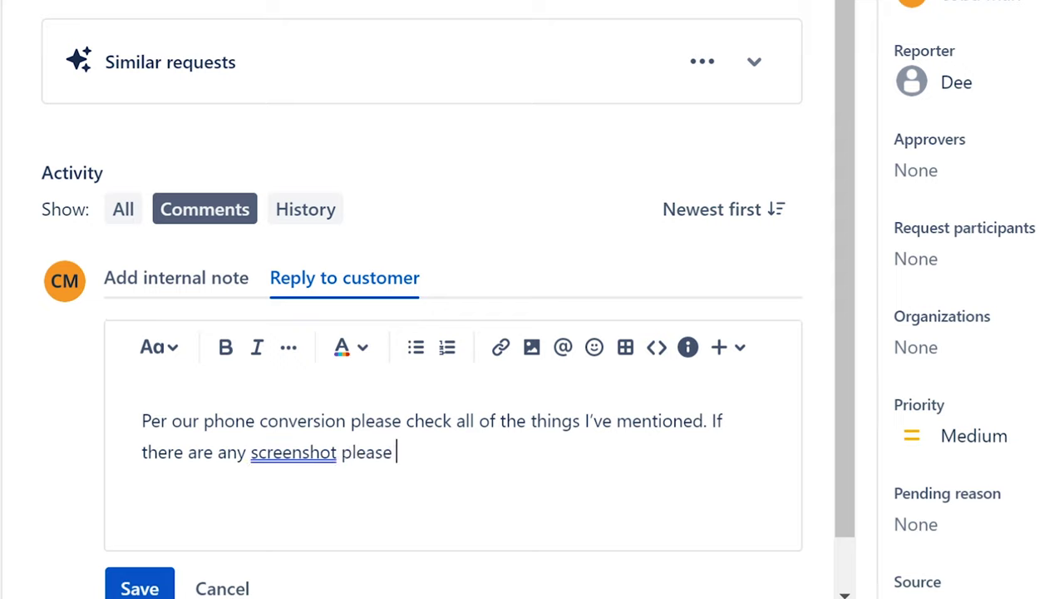
text(refer to them for )
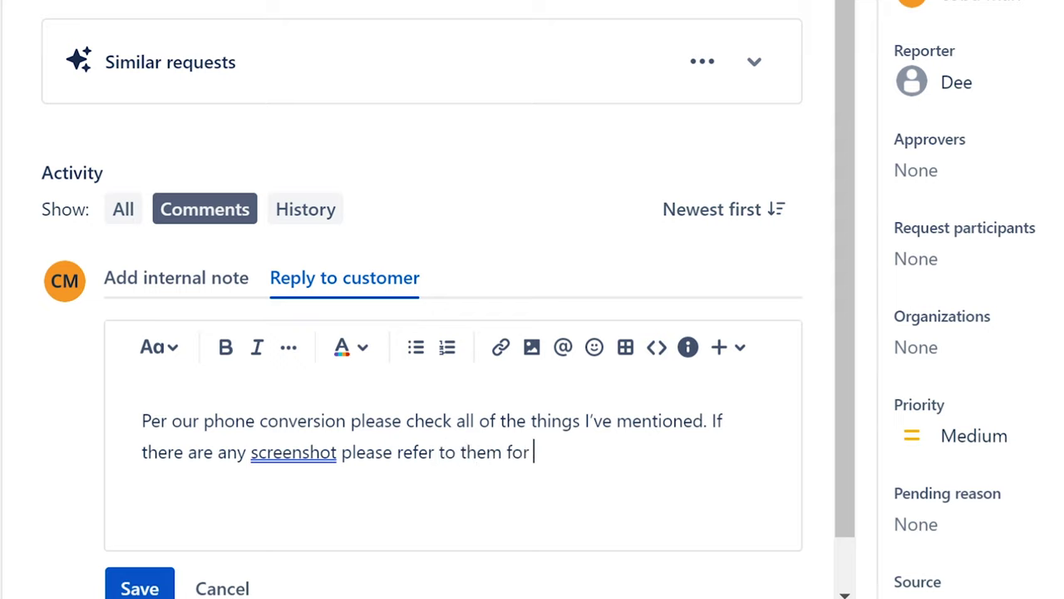
text(possible solu)
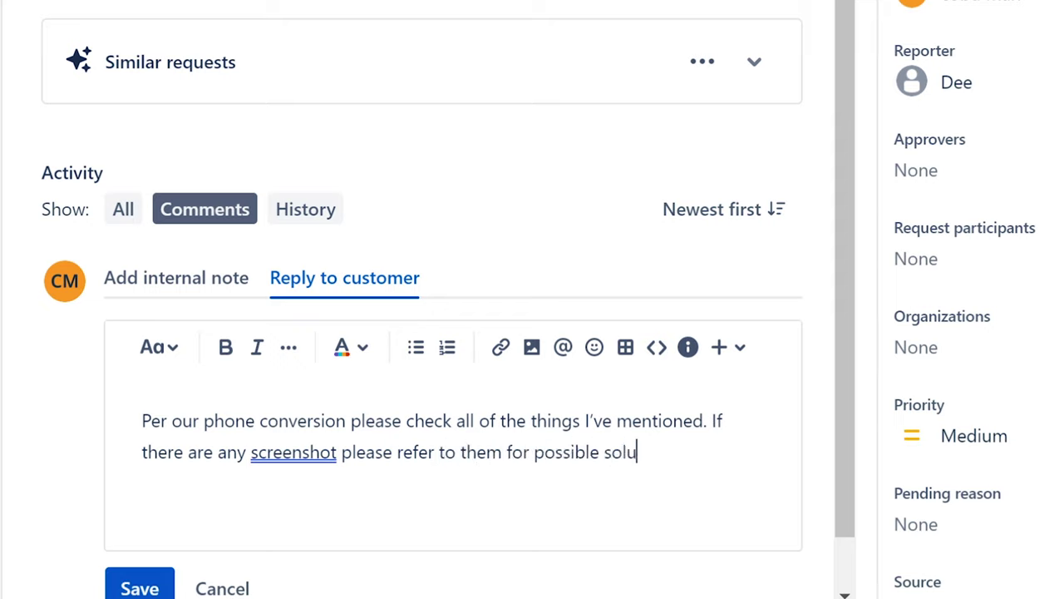
text(tion.)
drag(722, 421, 601, 421)
click(727, 421)
click(672, 452)
text(Ervin)
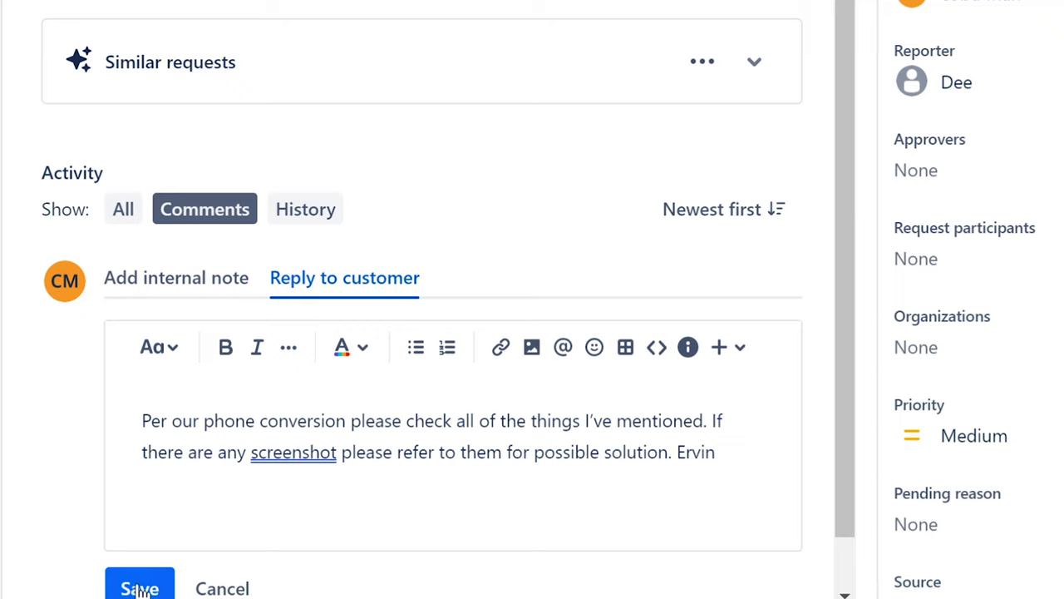
Save the drafted customer reply on the ISD-66 printer request
click(139, 588)
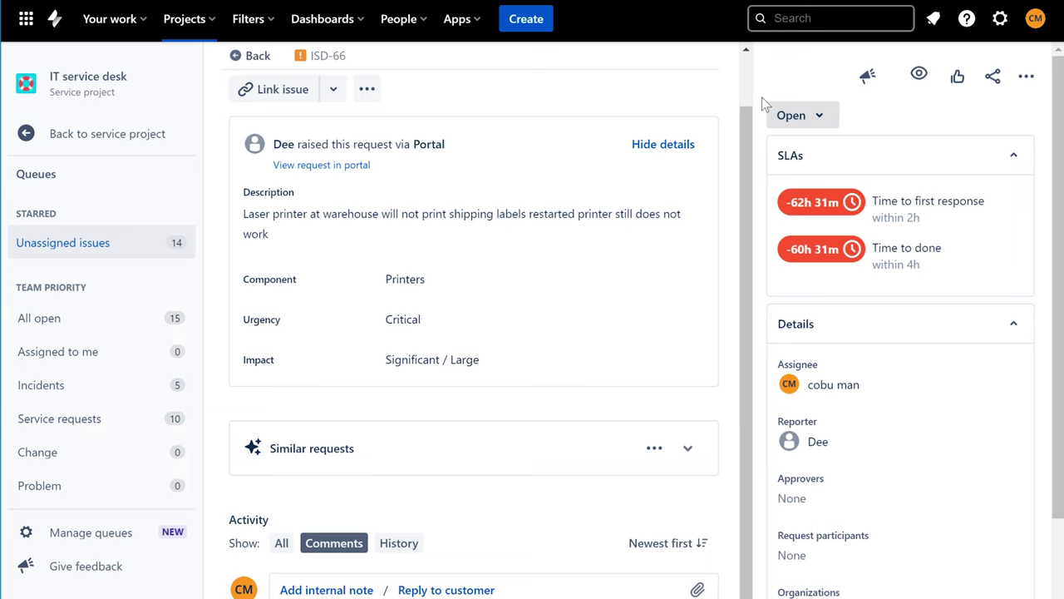
Start an internal note reading 'Performed various troubleshooting methods', fixing typos along the way
click(303, 589)
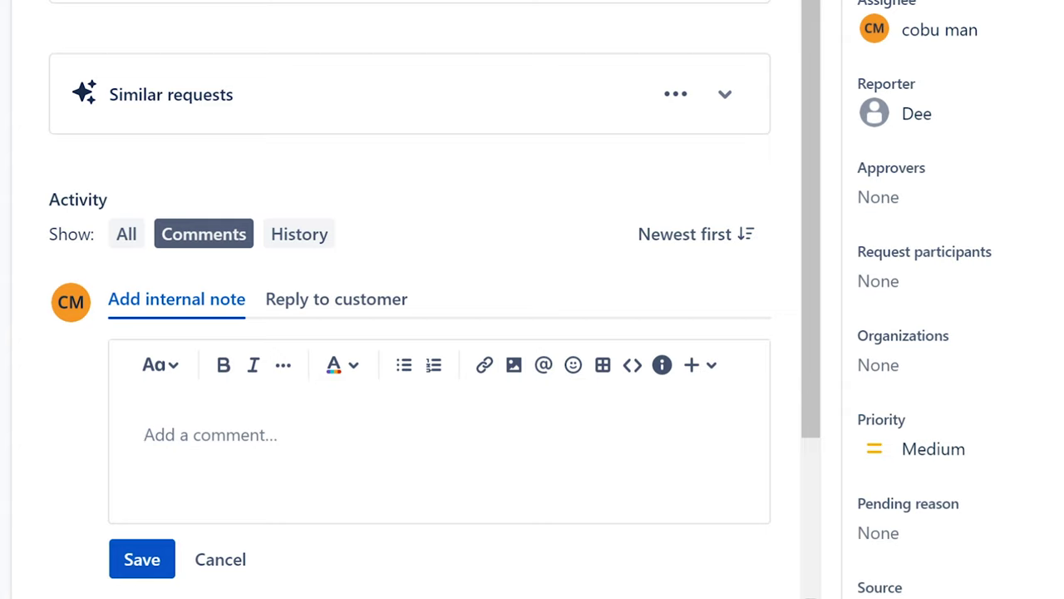
text(Pe)
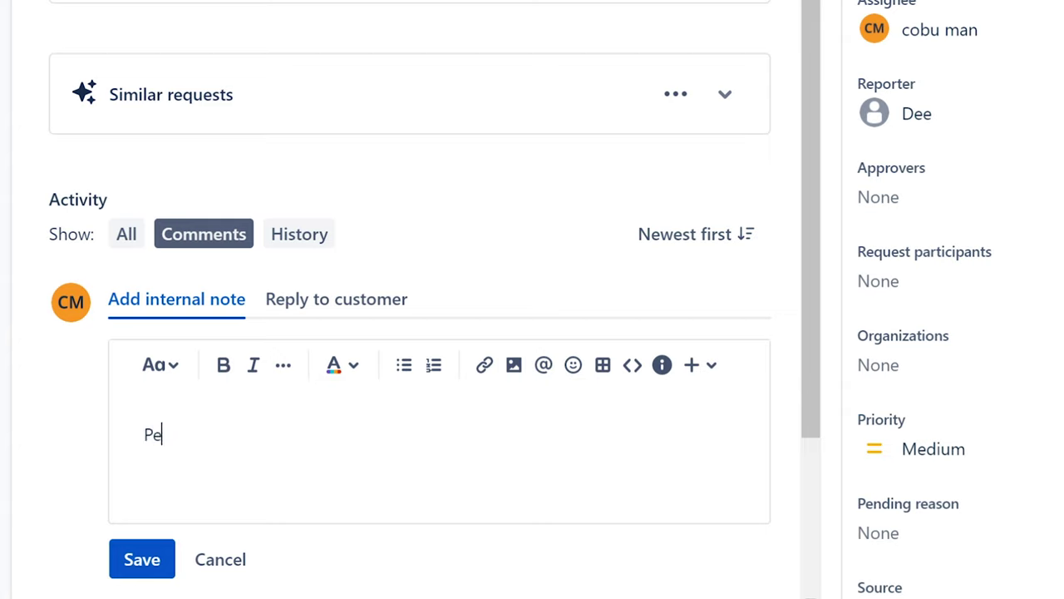
text(rformed ver)
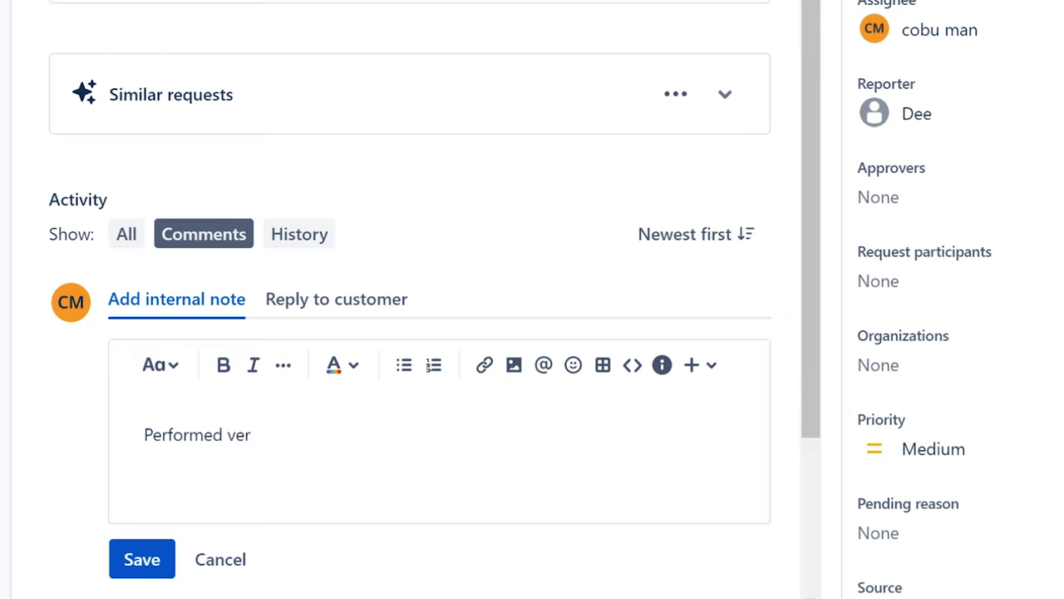
key(BackSpace)
key(BackSpace)
text(arious trhou)
key(BackSpace)
key(BackSpace)
key(BackSpace)
text(ou)
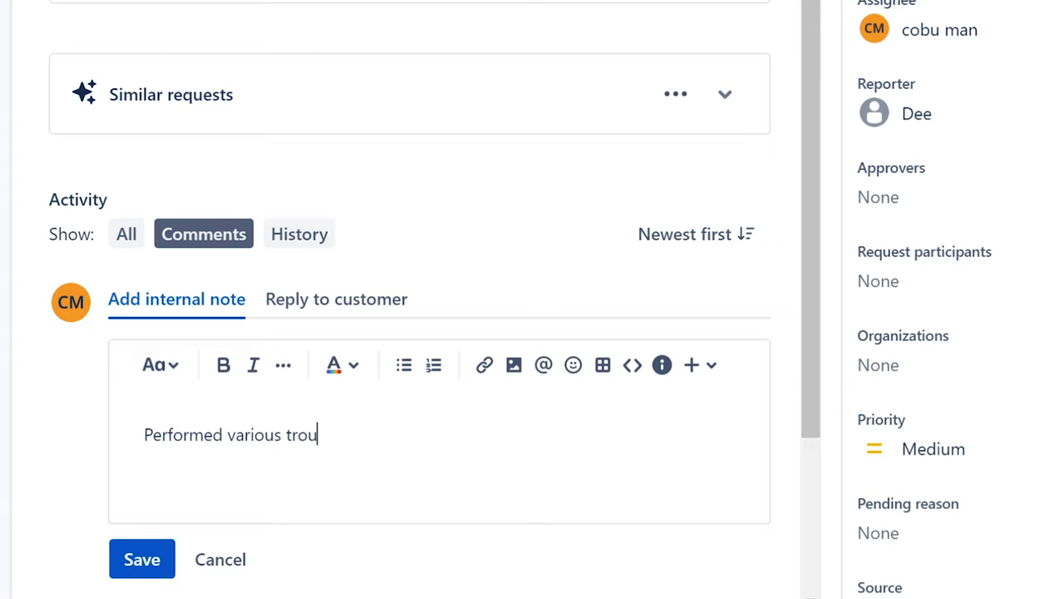
text(bleshoo)
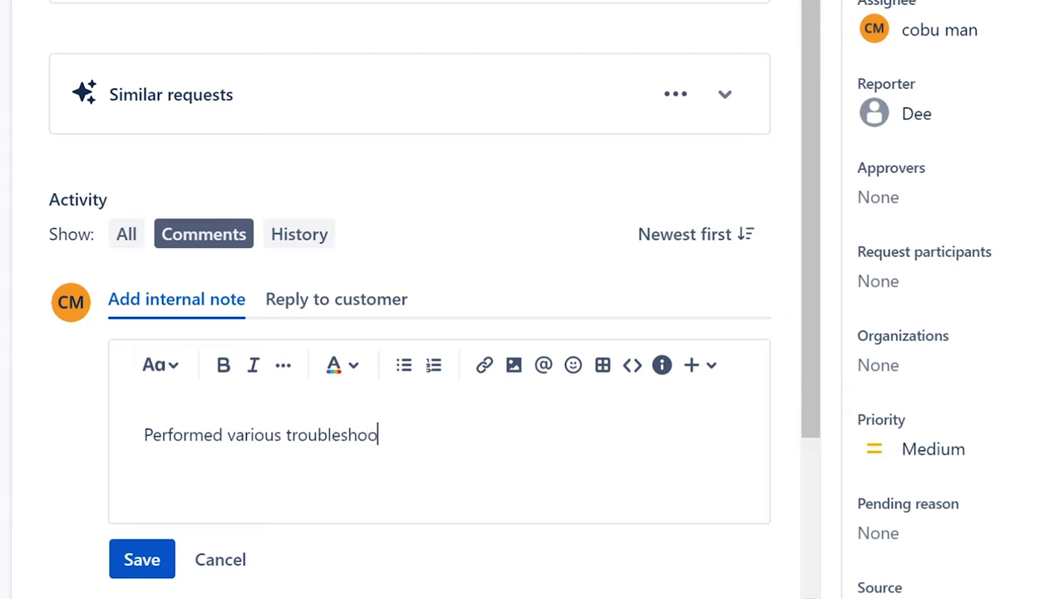
text(ting methonds)
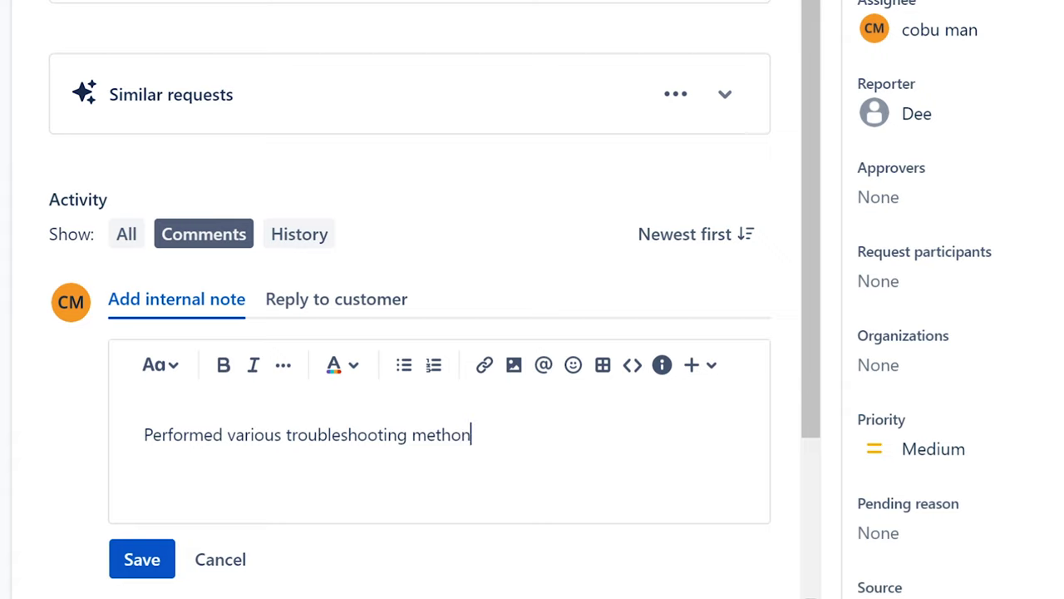
key(BackSpace)
key(BackSpace)
key(BackSpace)
text(nds)
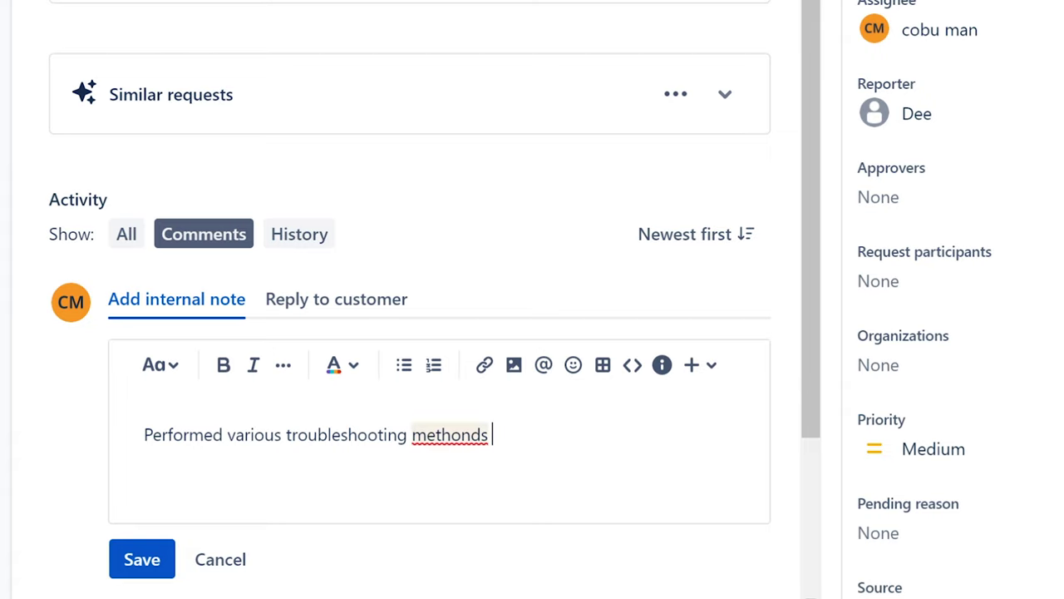
Correct 'methonds' to 'methods', then add that more customer information is needed and sign the note
click(440, 434)
key(Escape)
key(BackSpace)
key(BackSpace)
key(BackSpace)
text(ds)
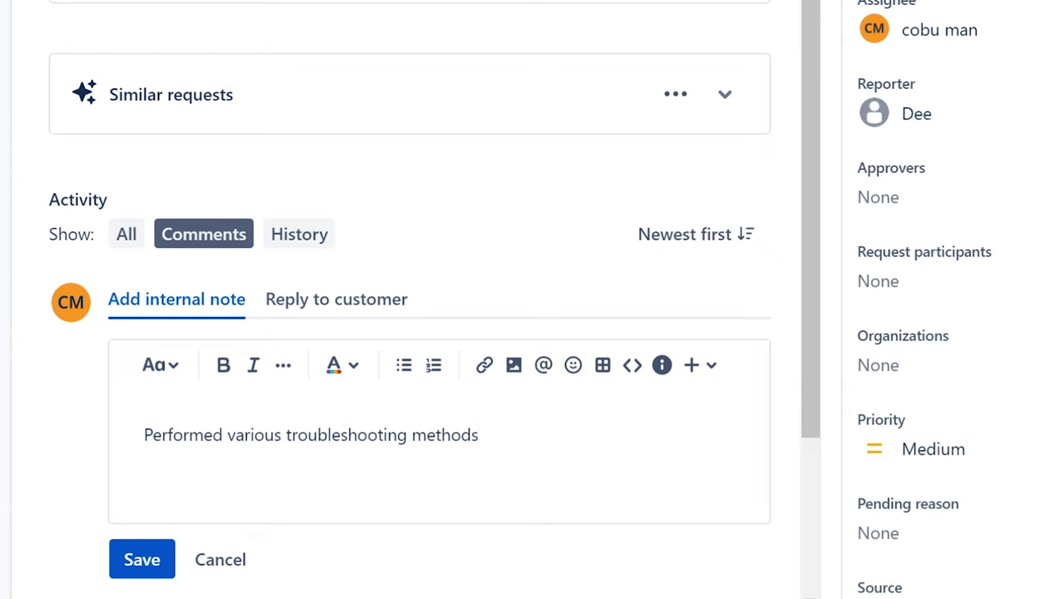
text(... I would need more informat)
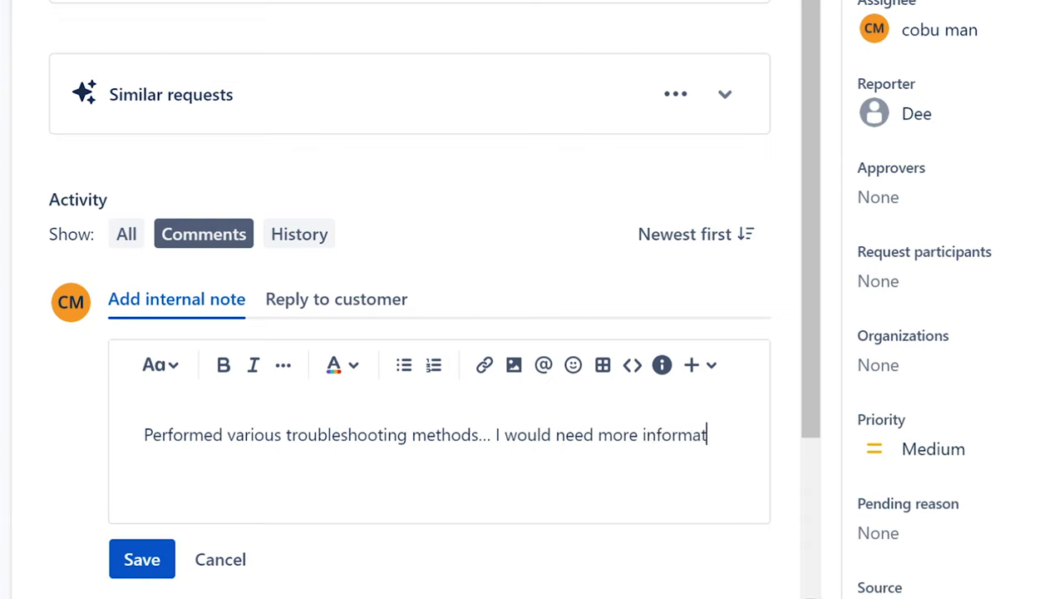
text(ion from cus)
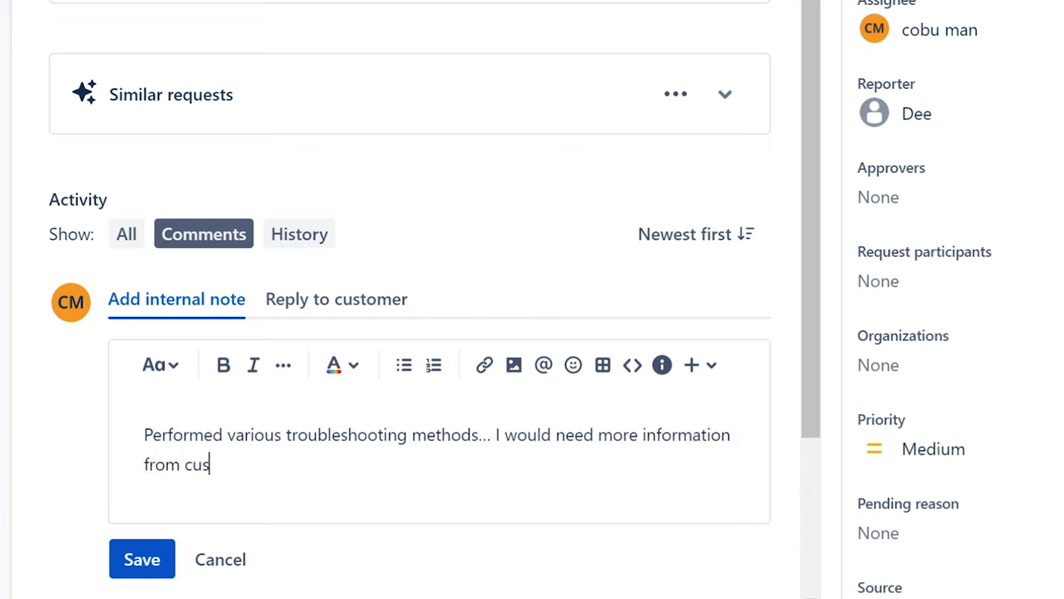
text(tomer in ord)
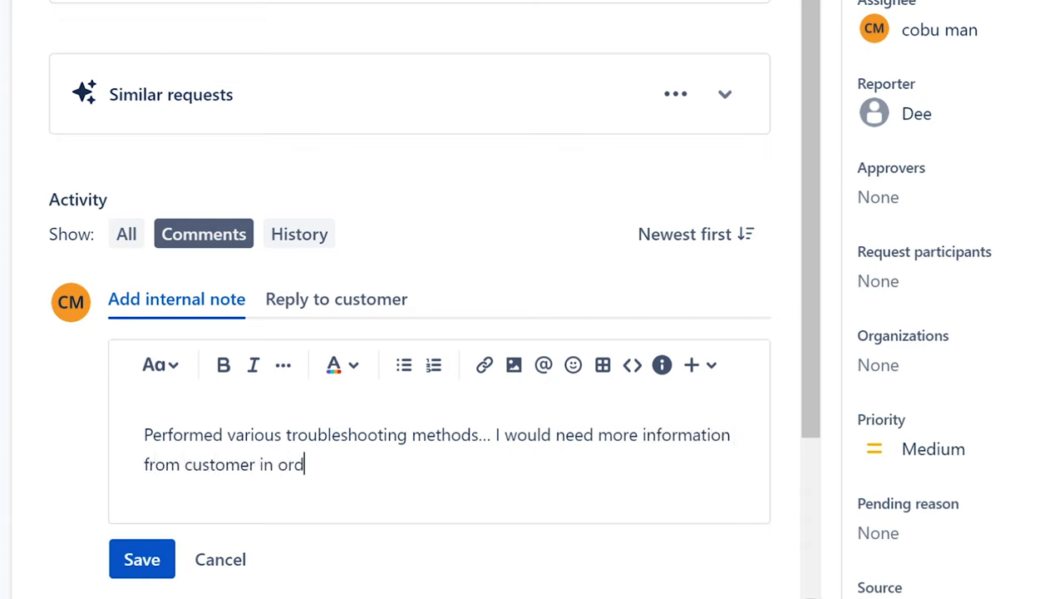
text(er to resolve the)
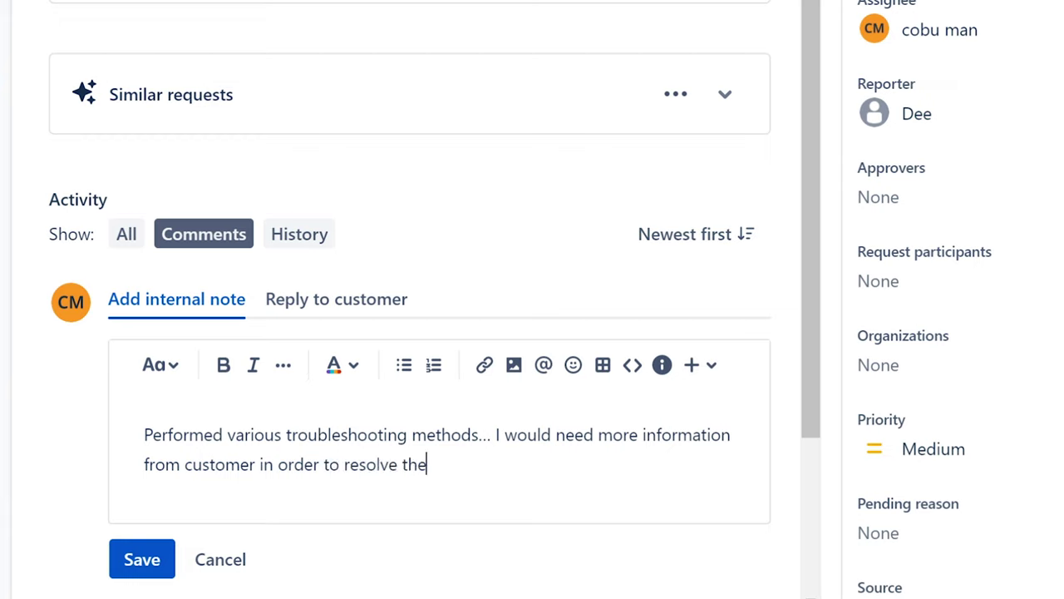
text( issue. Ervin)
Save the internal note and open ISD-63 from the All open queue
click(146, 552)
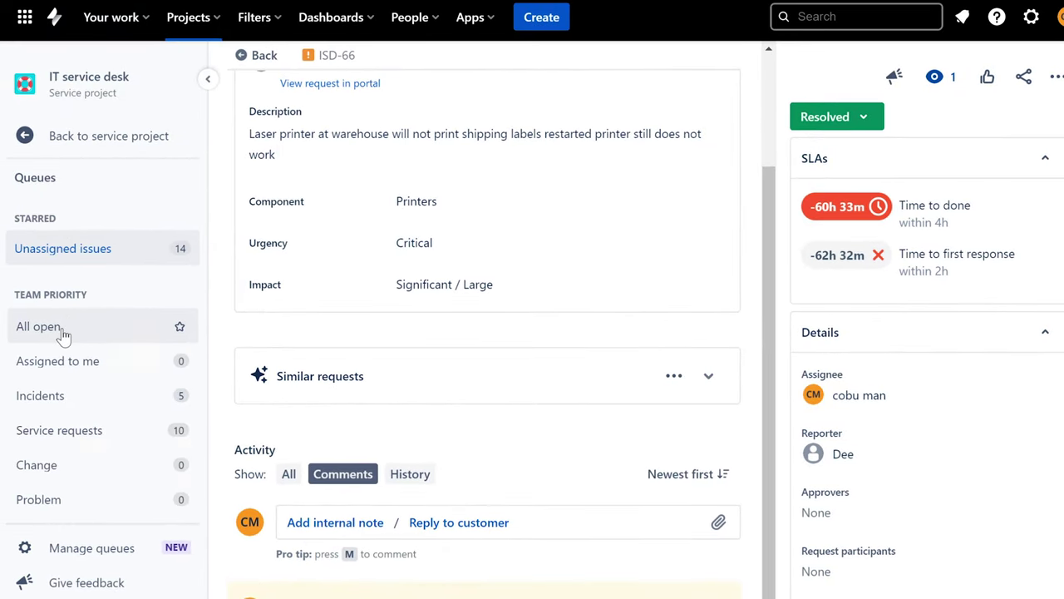
click(64, 334)
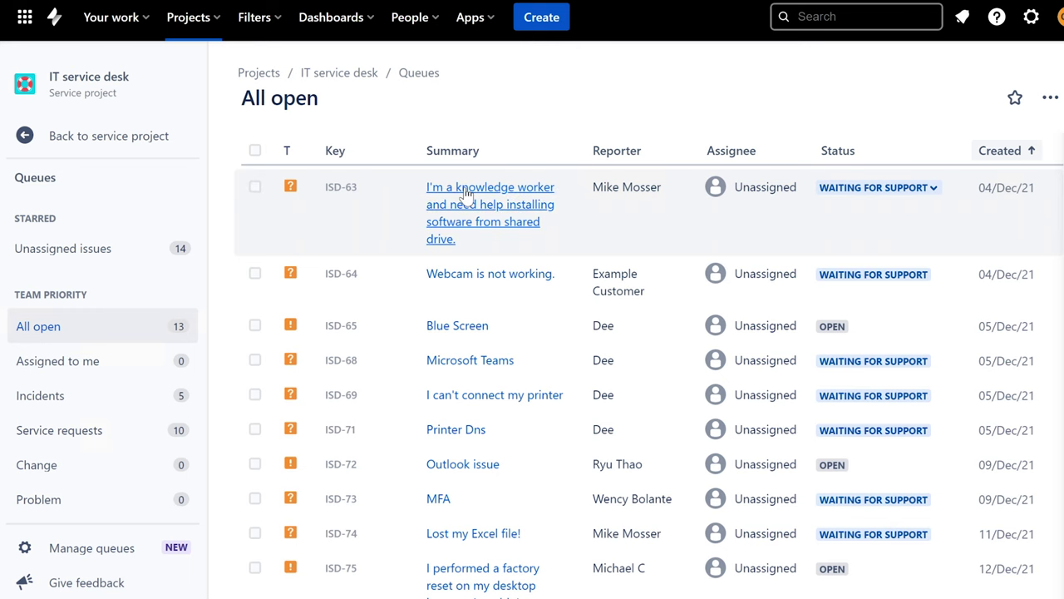
click(465, 195)
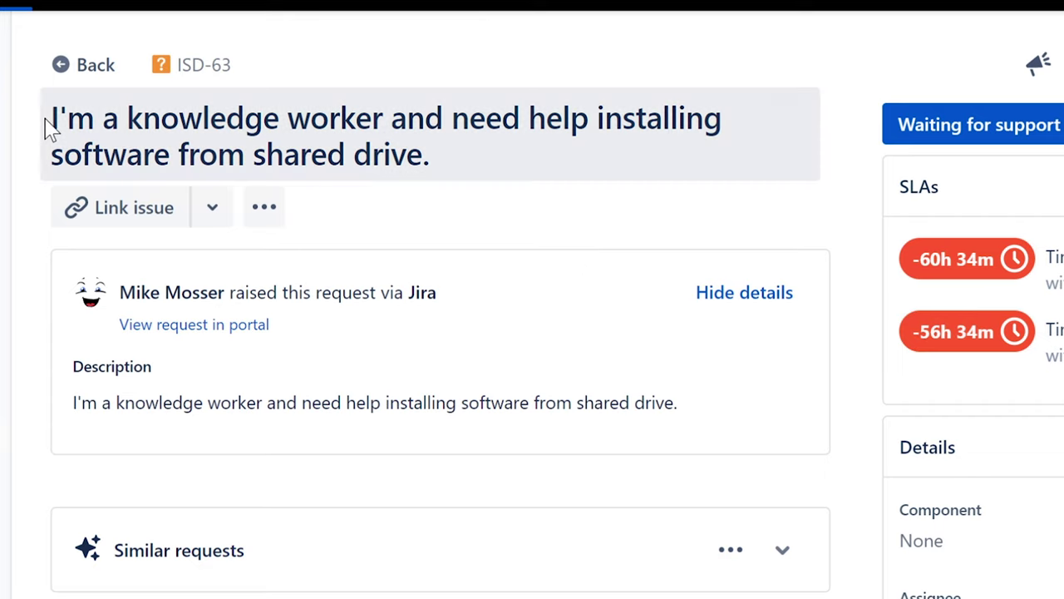
drag(46, 121, 490, 166)
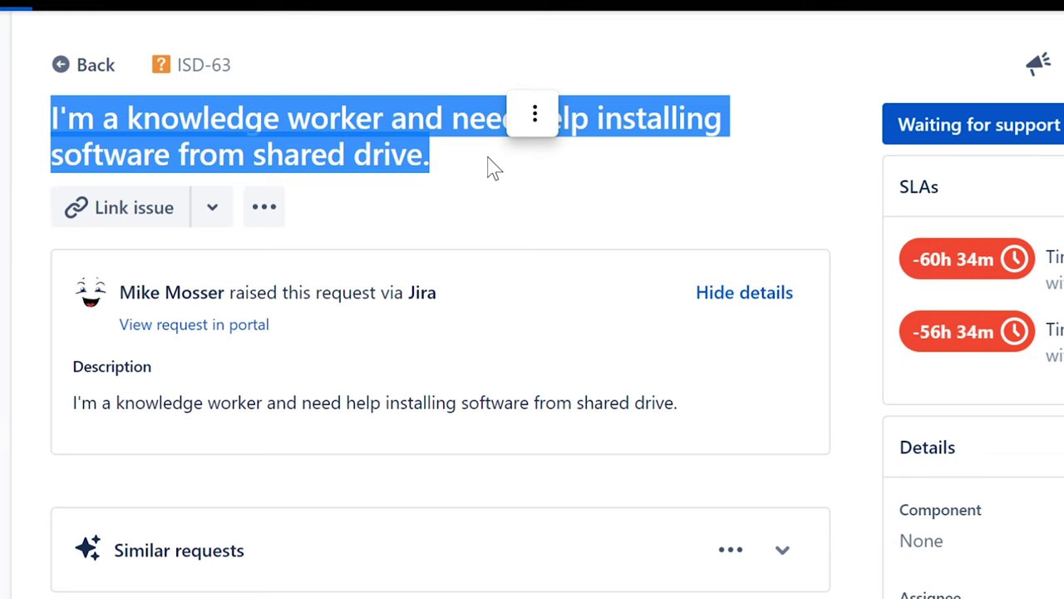
click(969, 595)
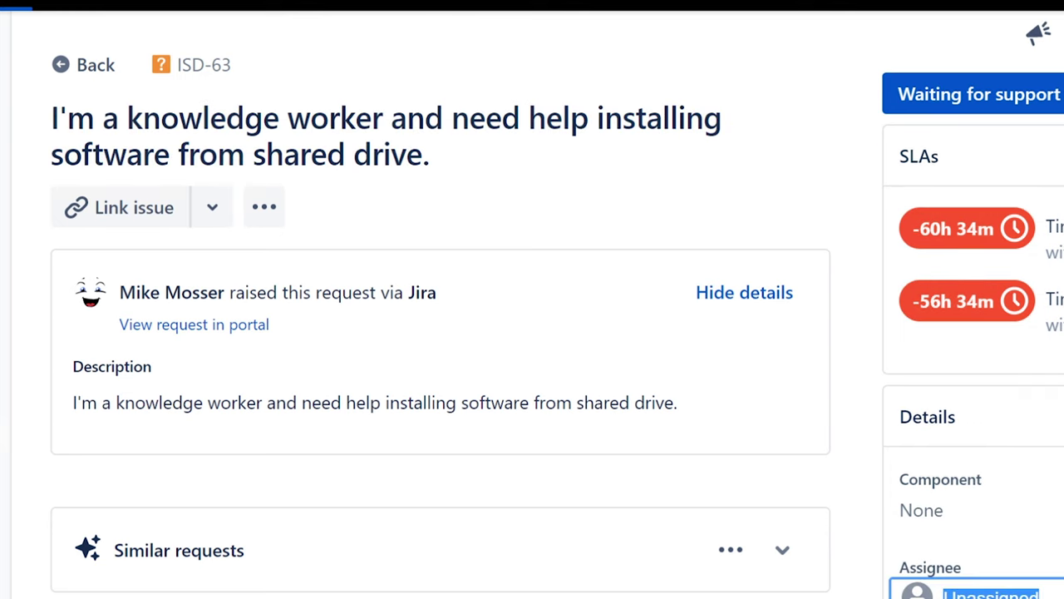
key(Return)
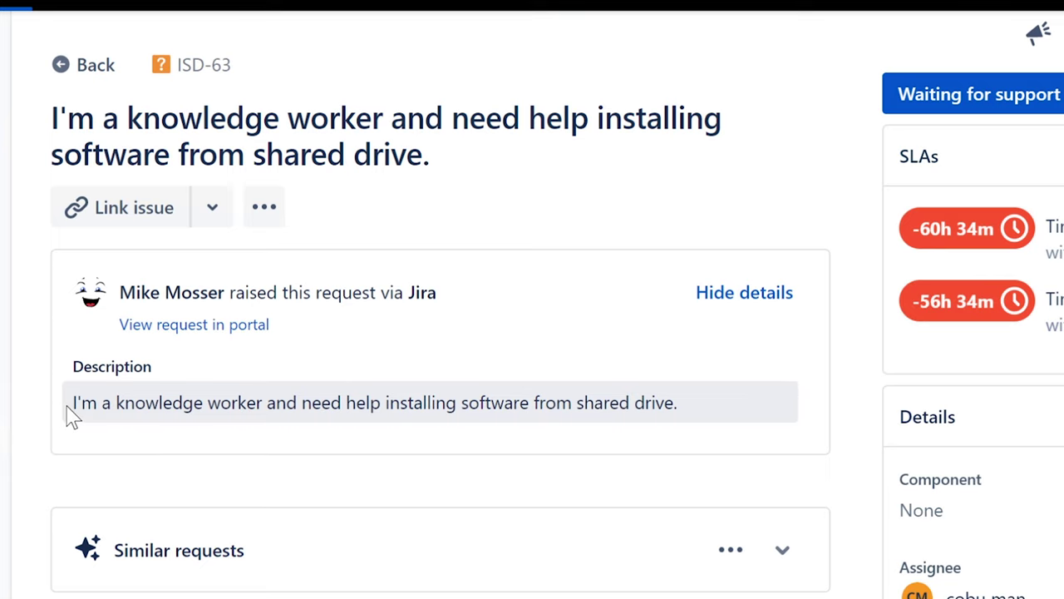
drag(79, 410, 690, 413)
Leave the ISD-63 description unchanged and start a blank reply to the customer
click(689, 413)
click(450, 406)
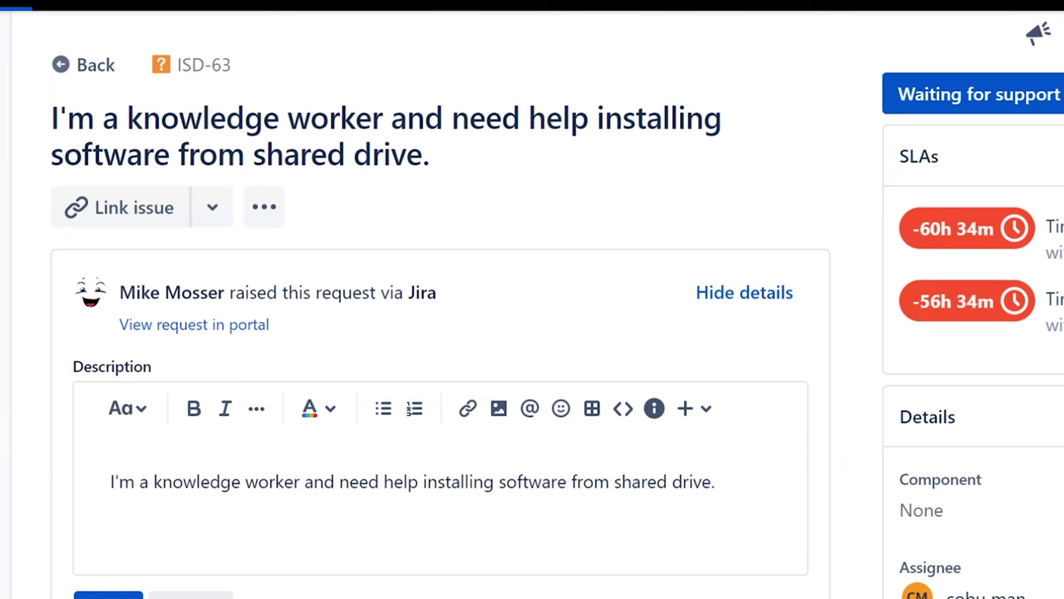
click(190, 595)
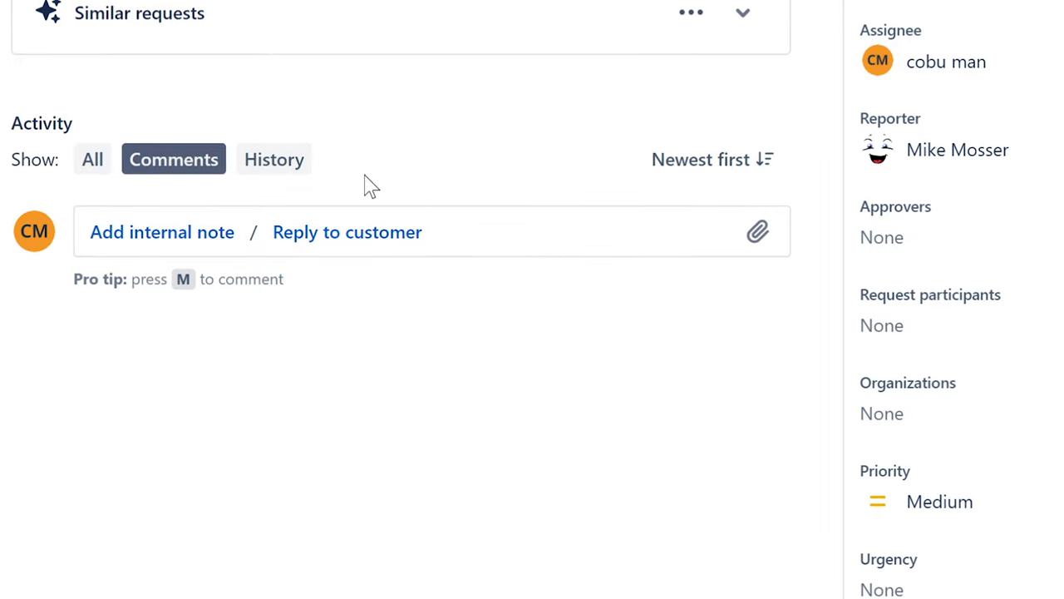
click(325, 241)
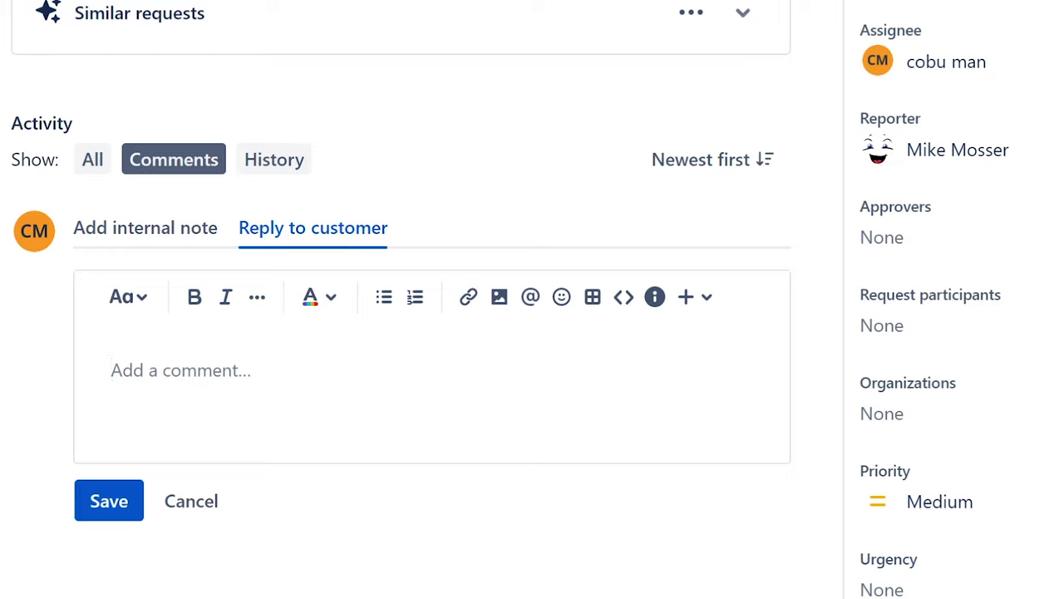
Write 'Hello, may I take control of your computer so I can install software needed.' and sign it
text(May)
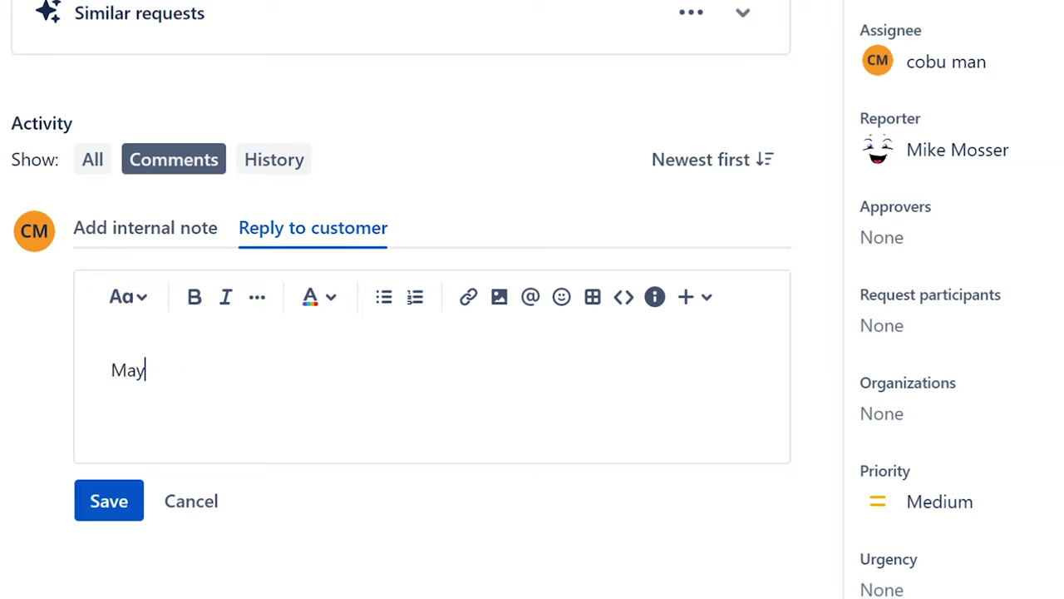
key(BackSpace)
key(BackSpace)
key(BackSpace)
key(BackSpace)
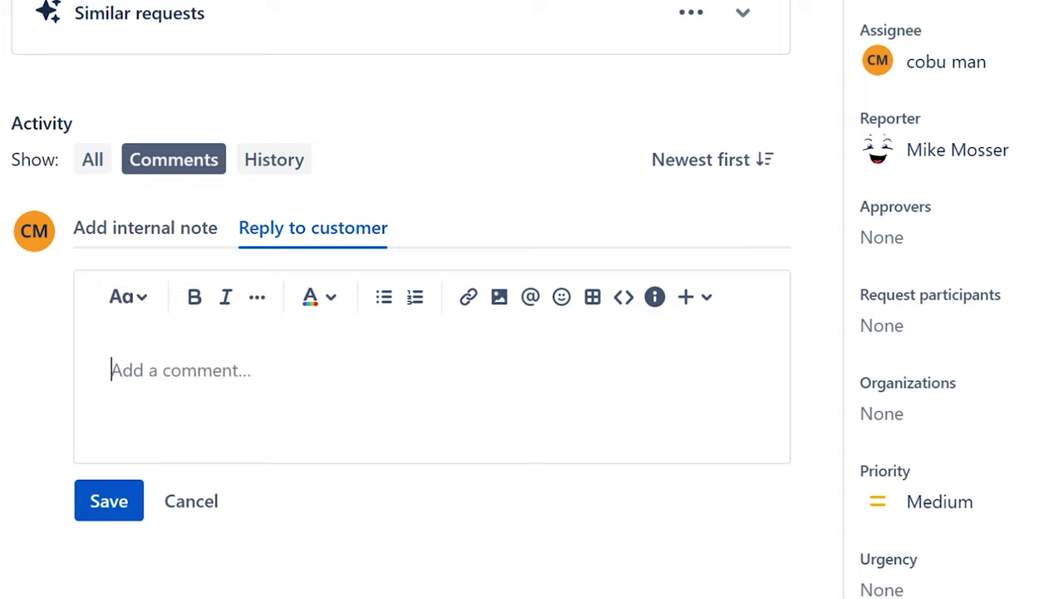
text(Hello)
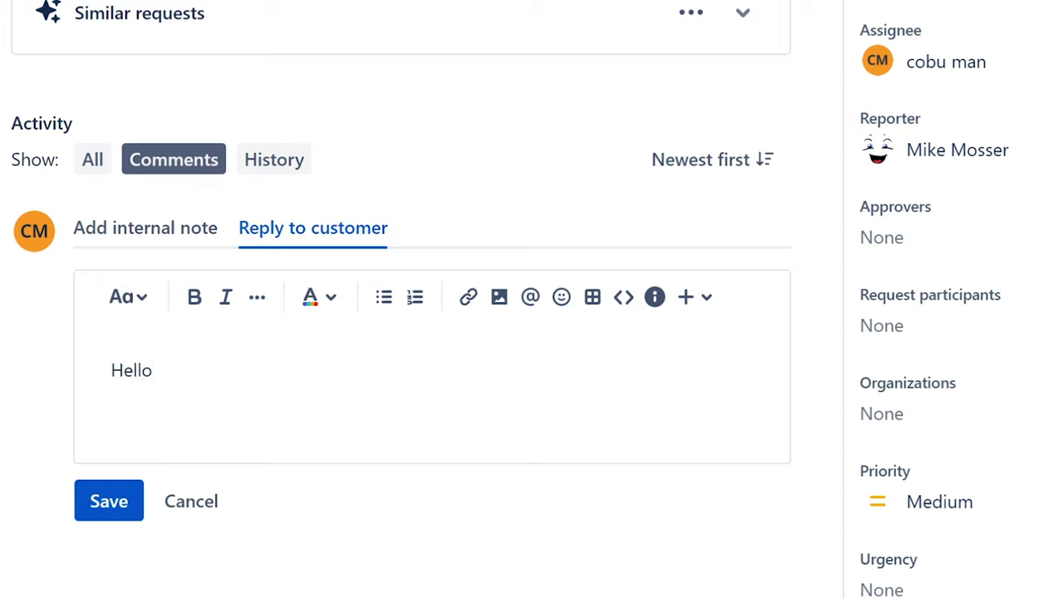
text(, may I take control )
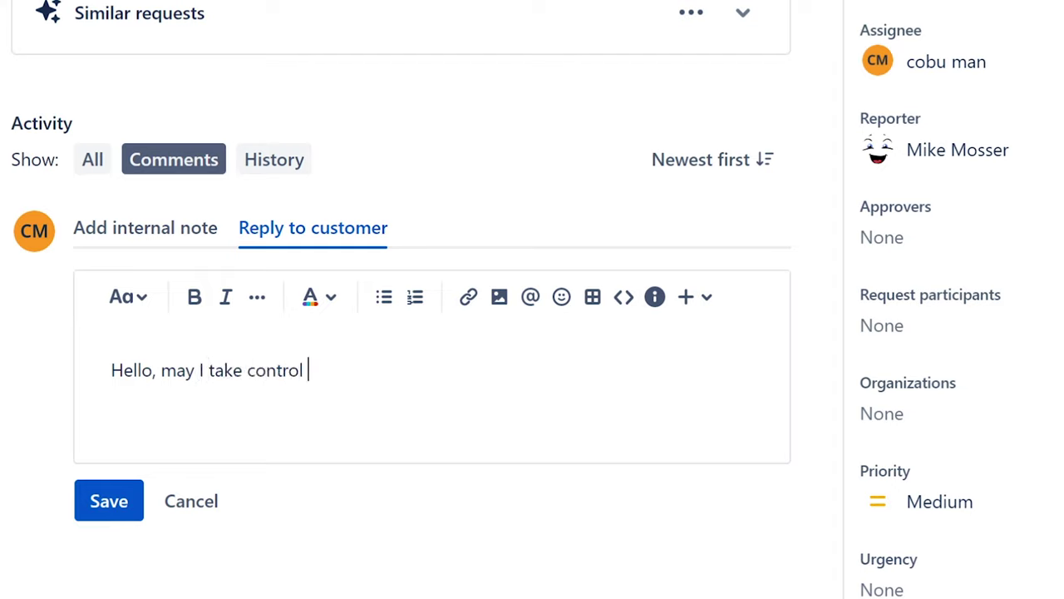
text(of your comp)
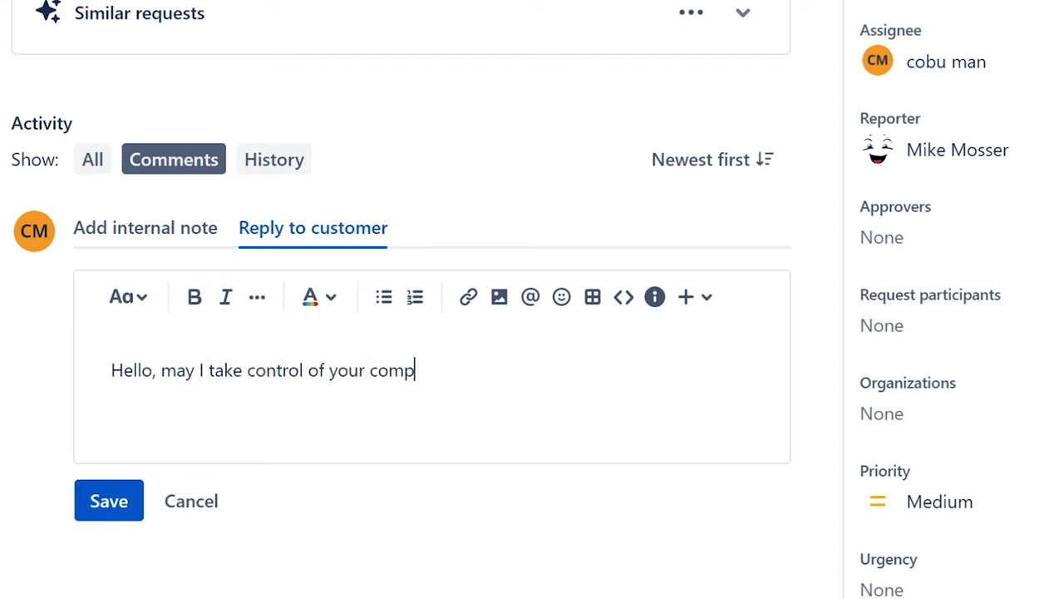
text(uter so I can install)
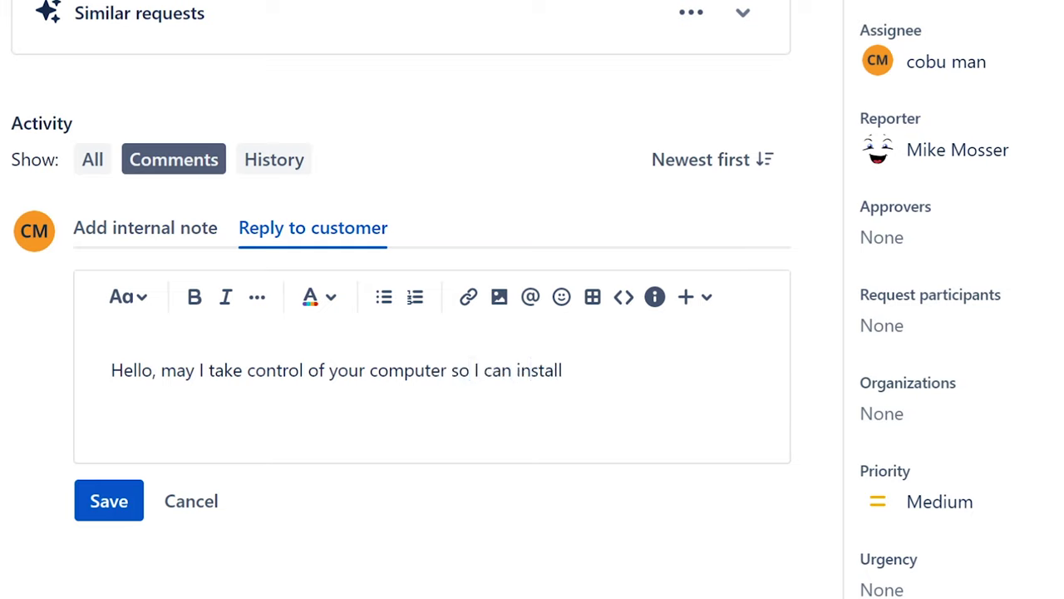
text( software)
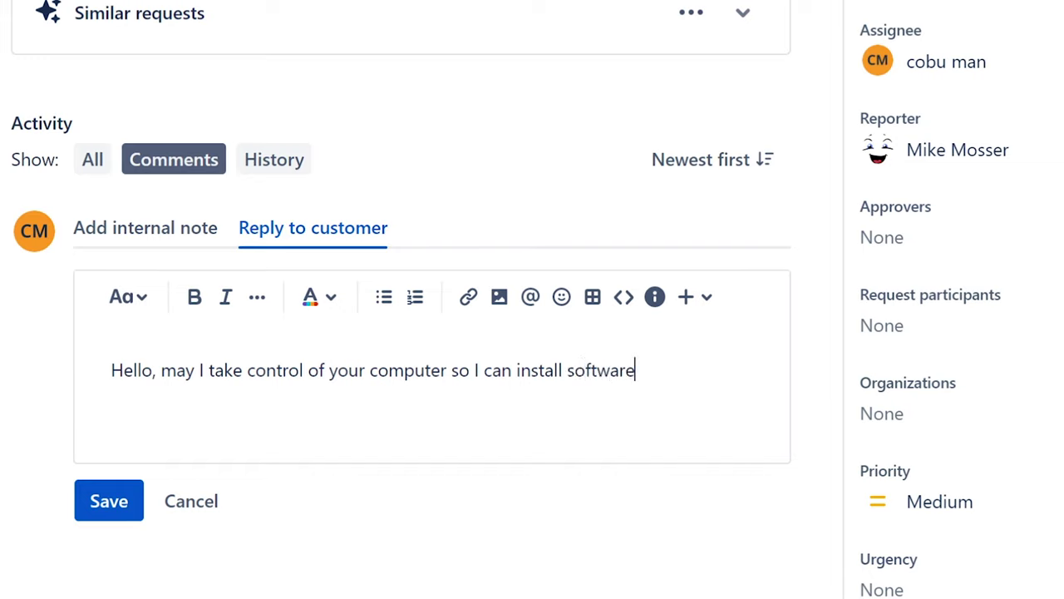
text( needed)
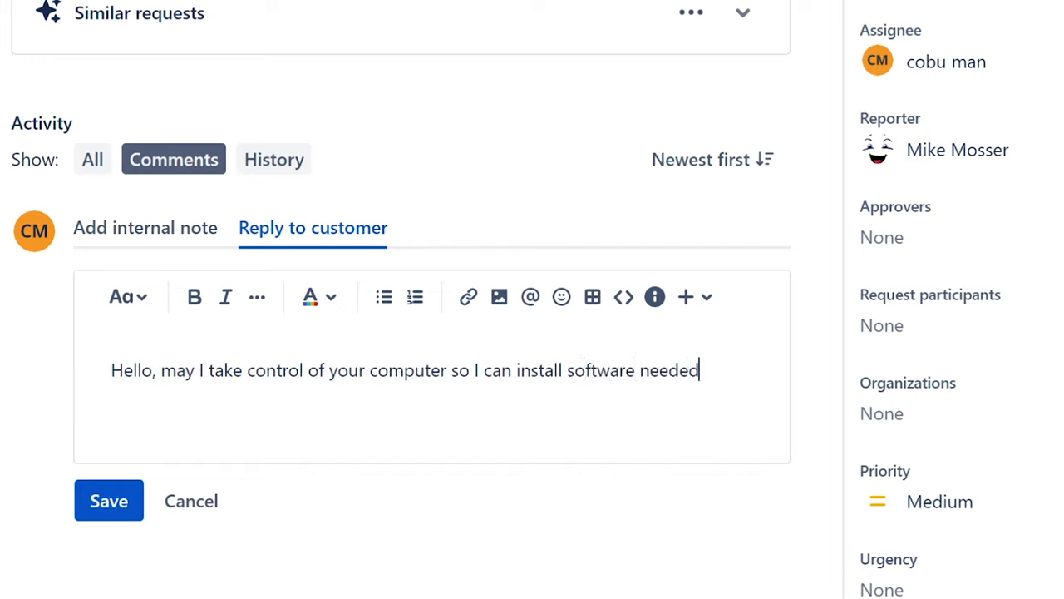
text(. Ervin)
drag(161, 370, 707, 370)
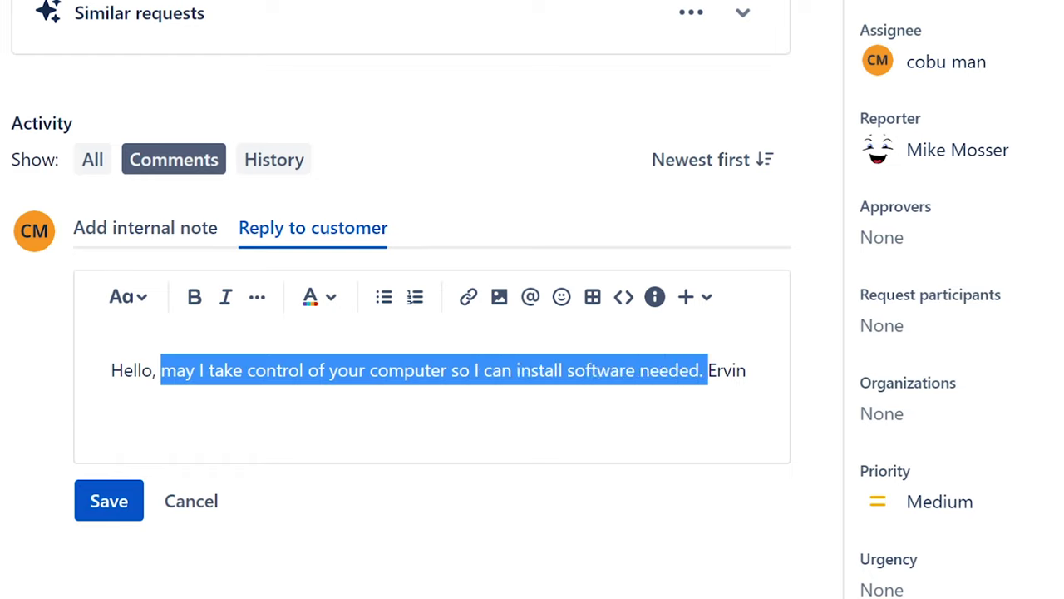
click(736, 370)
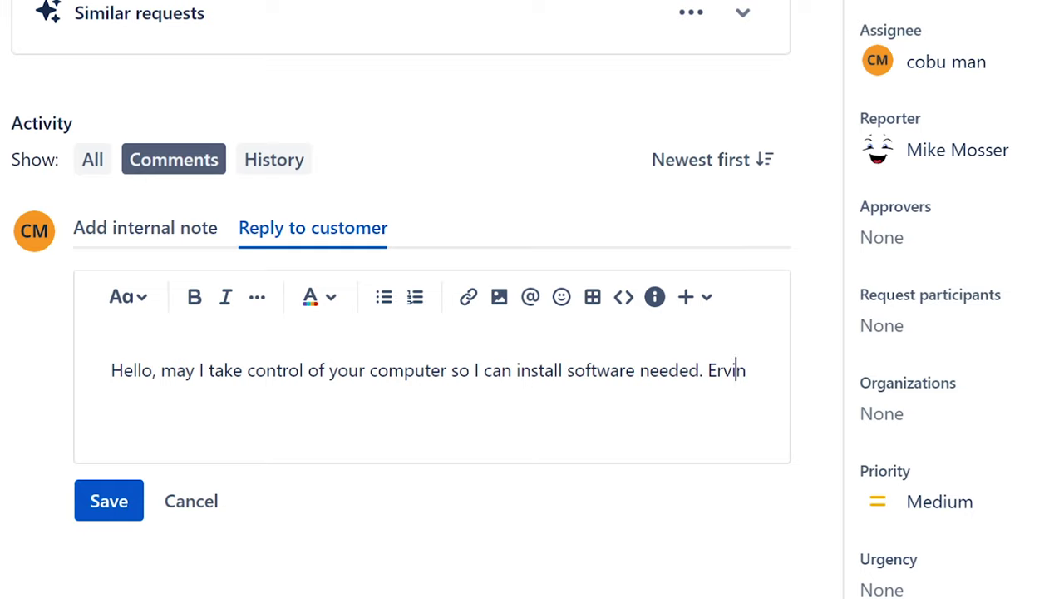
click(746, 370)
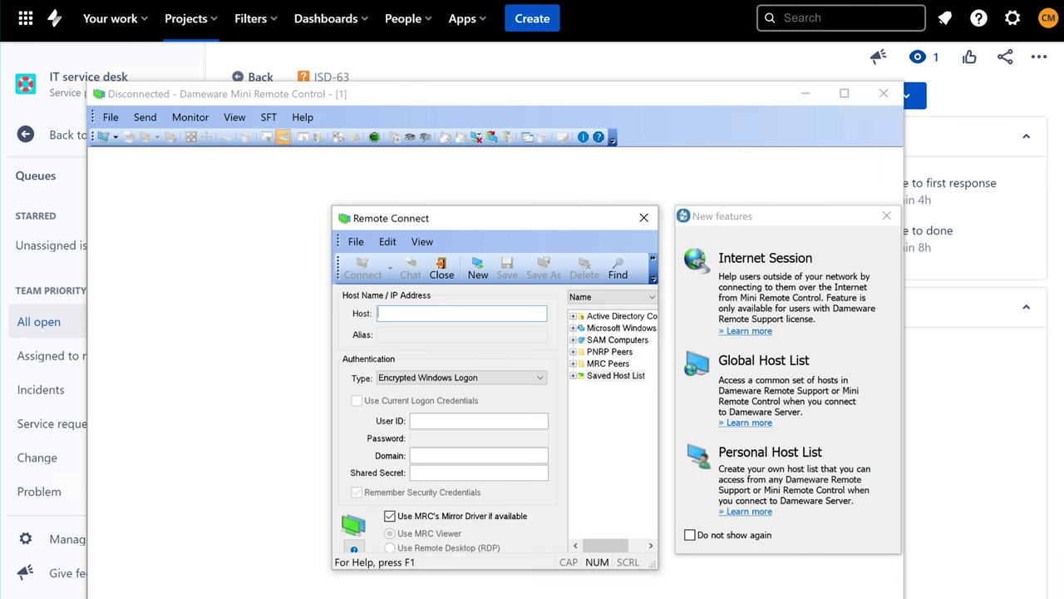
Enter host 192.168.1.1 in Remote Connect, then close the dialog and Dameware without connecting
text(192.)
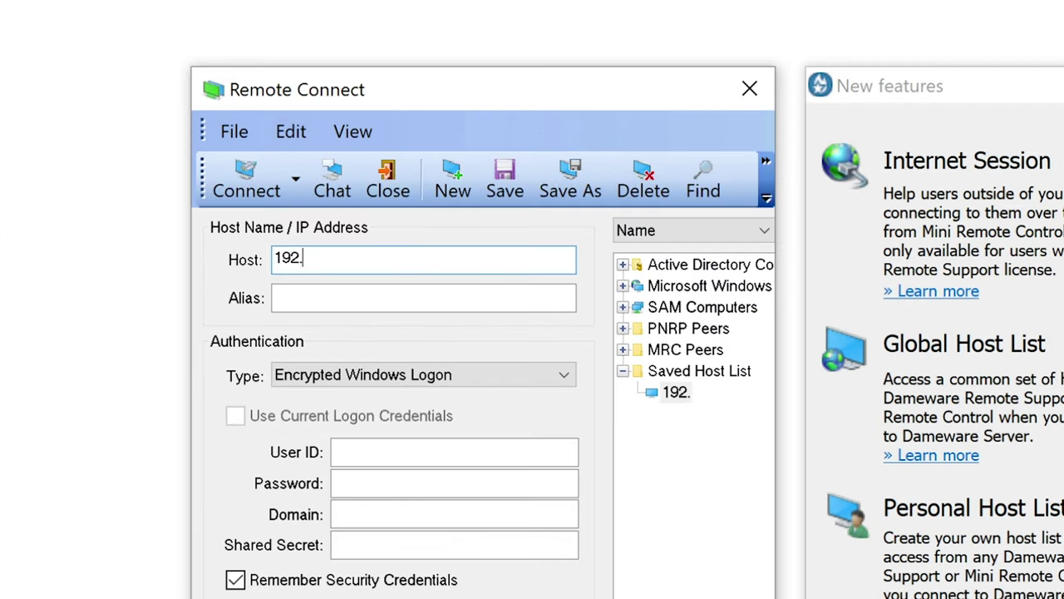
text(168.1.1)
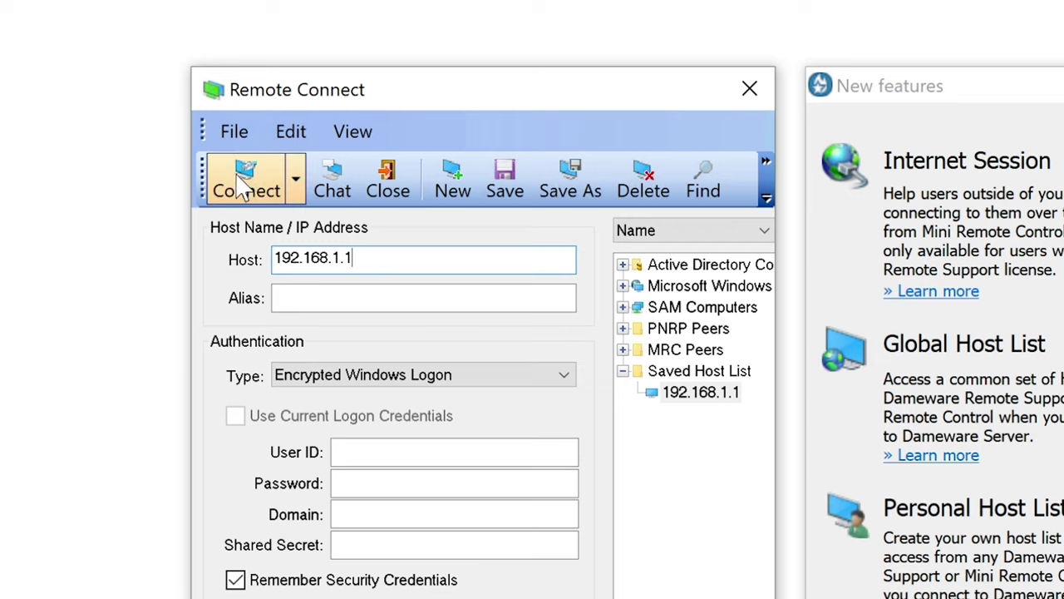
click(748, 91)
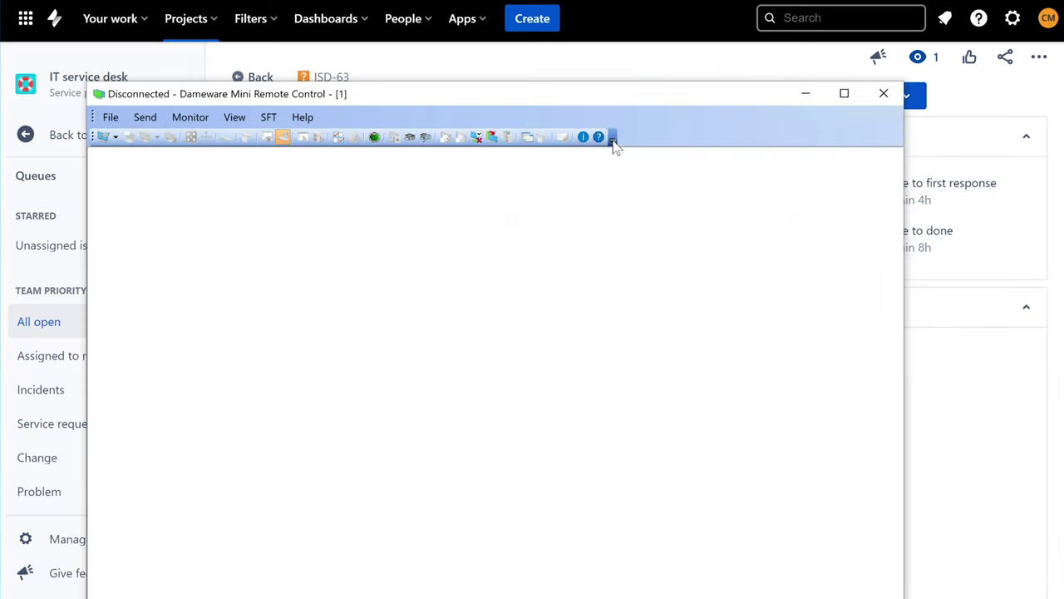
click(110, 117)
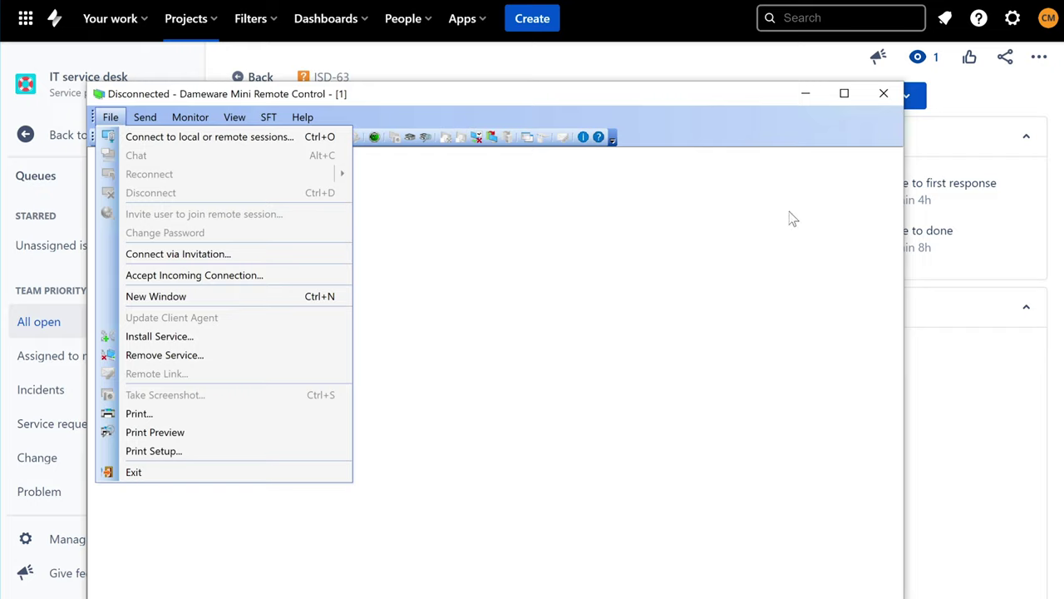
click(884, 95)
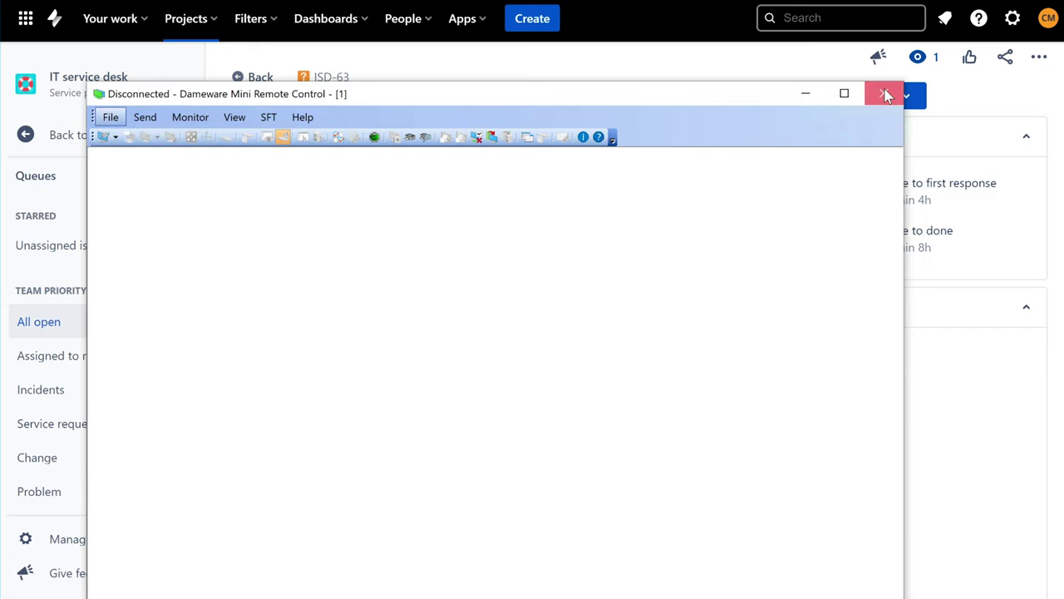
click(884, 95)
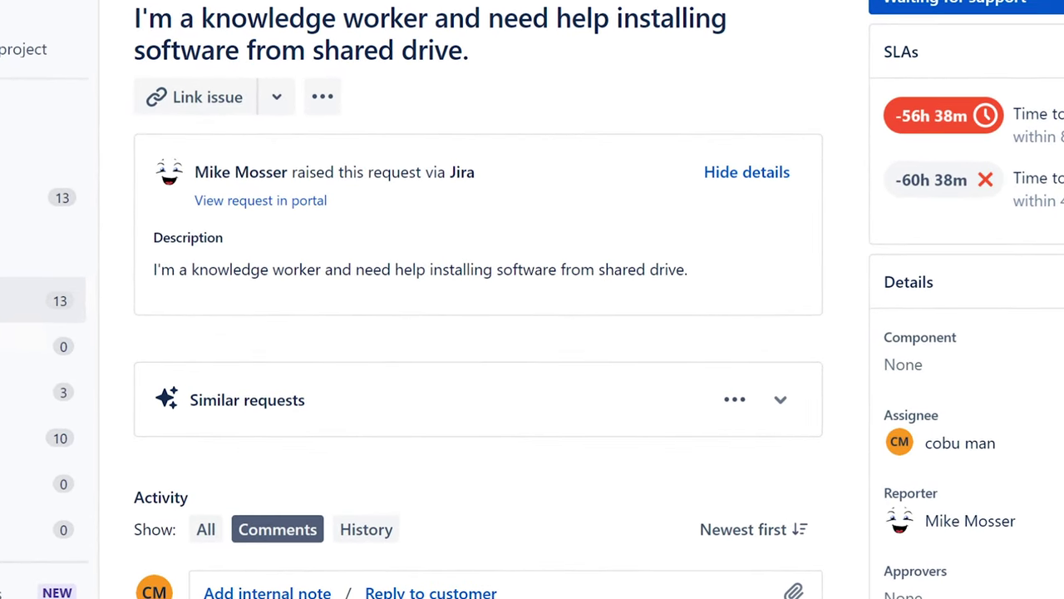
drag(194, 172, 297, 181)
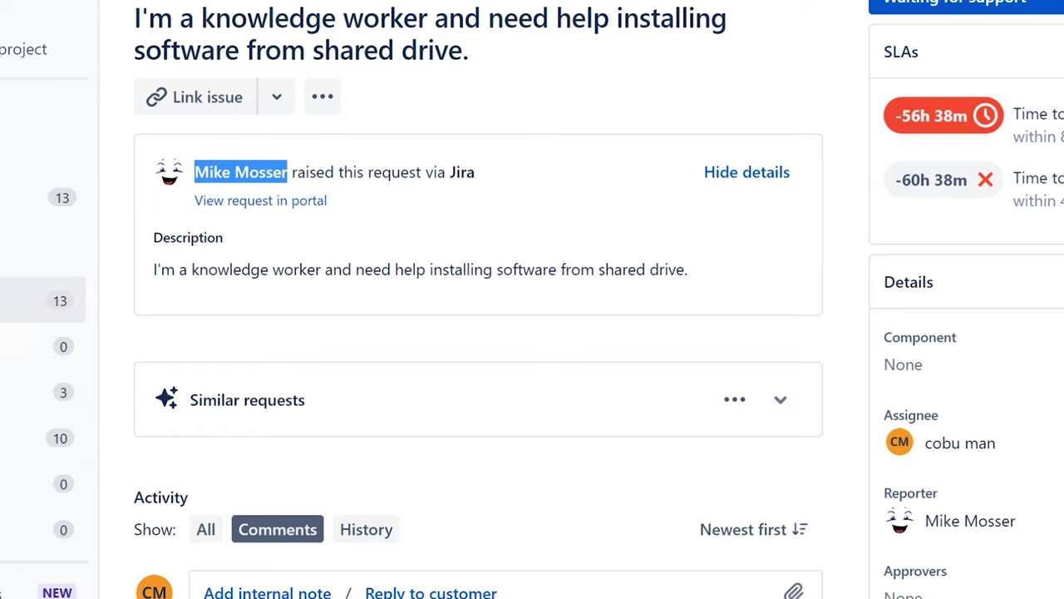
Review the ISD-63 title and requester name in place, leaving both unchanged
click(653, 15)
drag(610, 18, 469, 50)
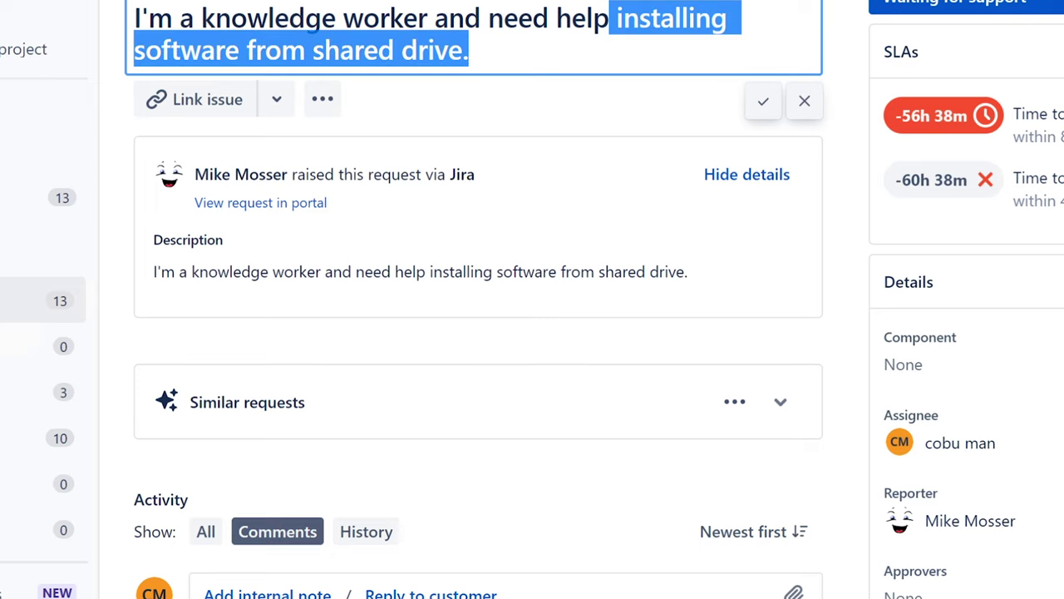
click(592, 18)
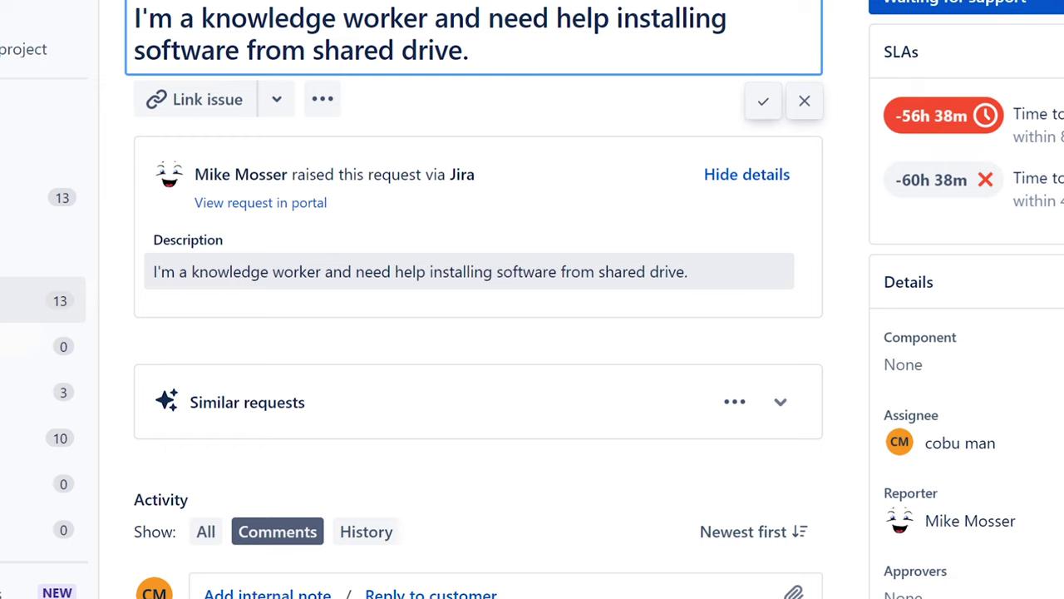
click(469, 50)
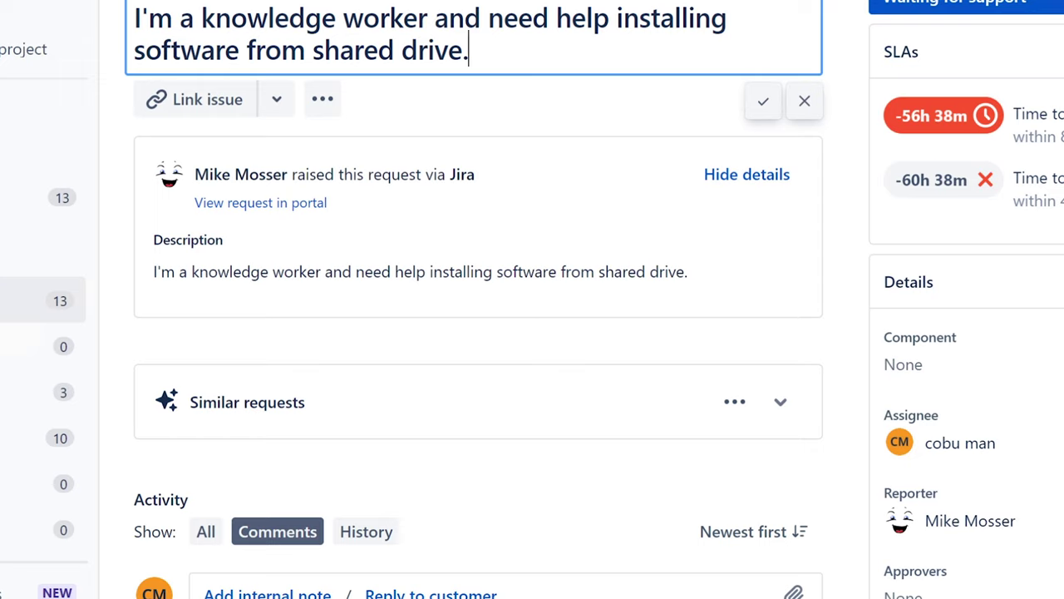
drag(616, 18, 239, 49)
click(469, 50)
key(Return)
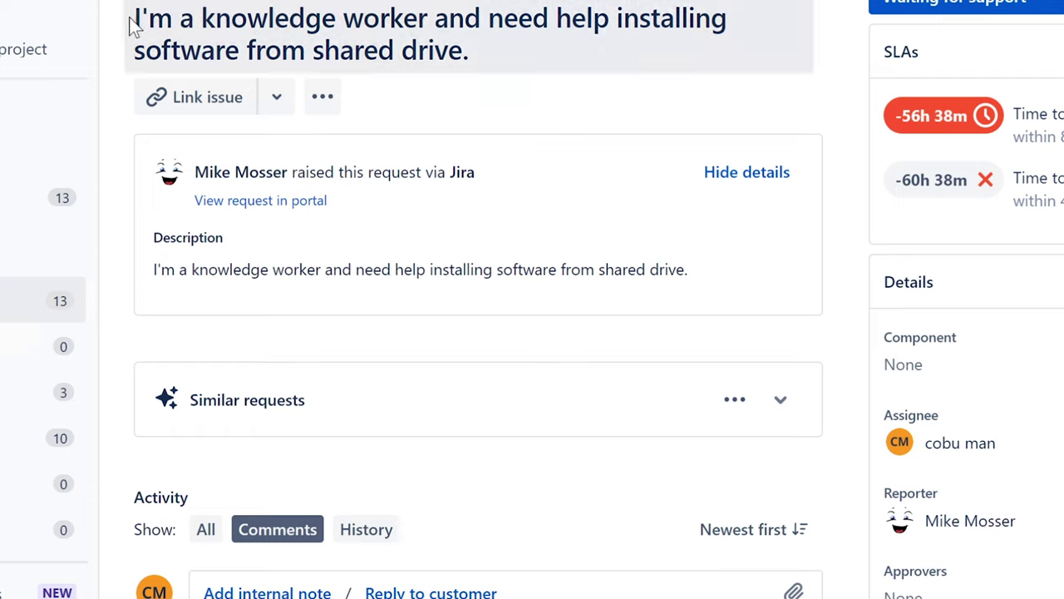
drag(195, 172, 297, 184)
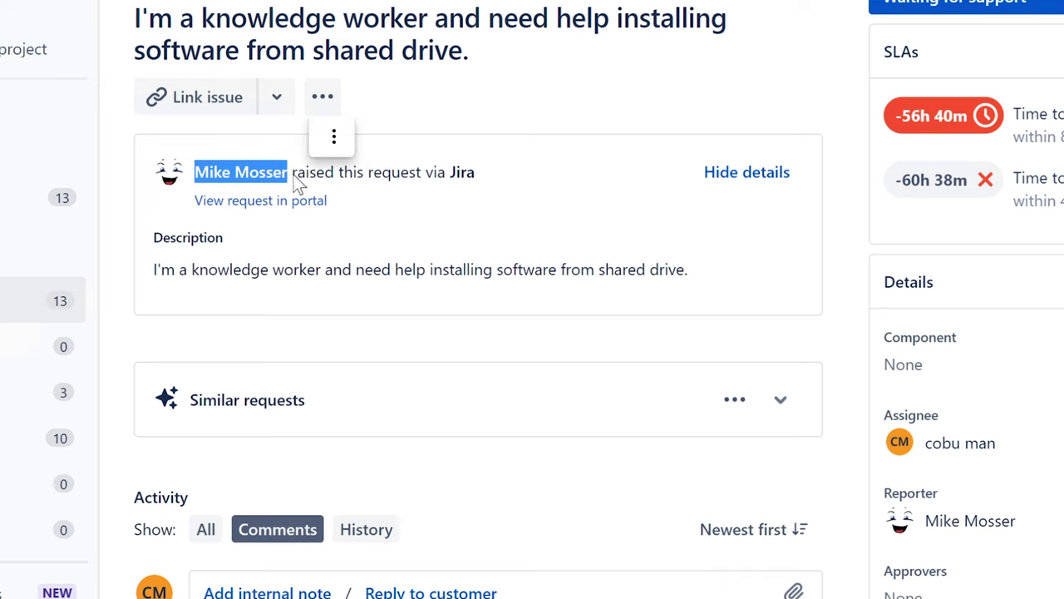
click(417, 278)
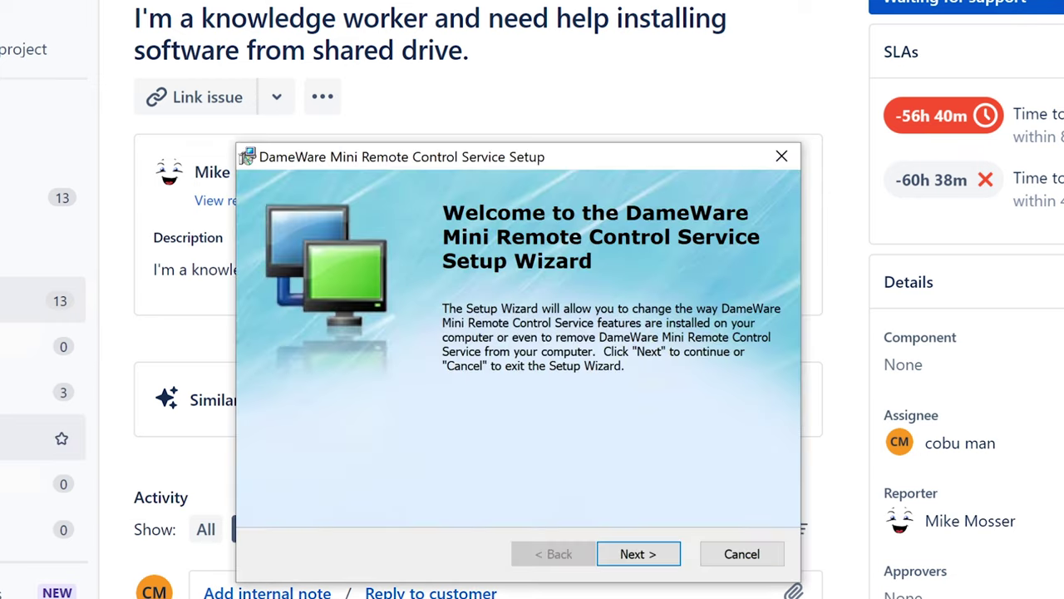
Cancel and finish the DameWare service setup wizard, then bring up File Explorer on This PC
click(783, 156)
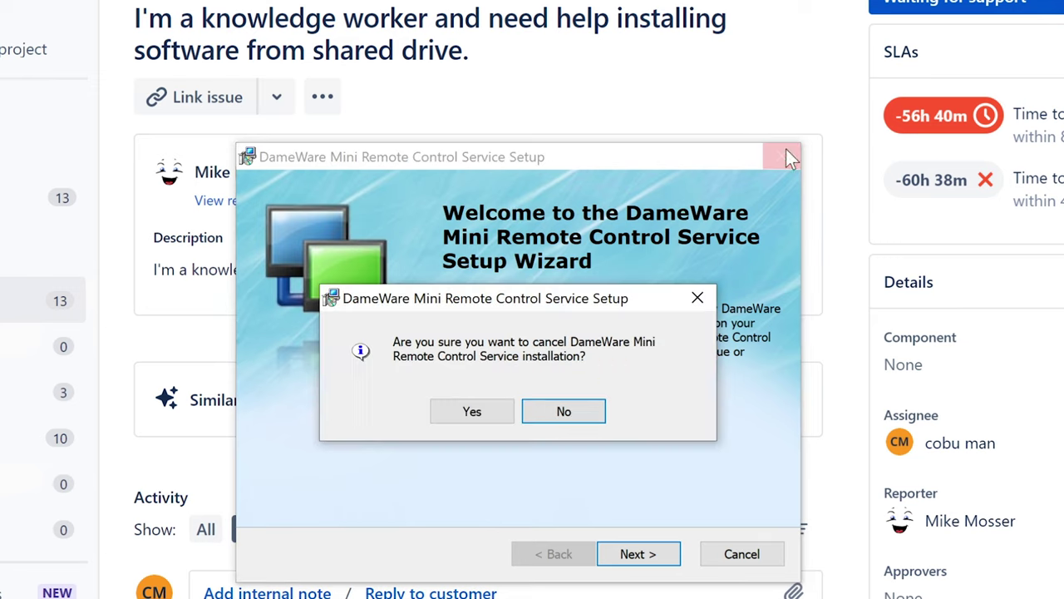
click(446, 409)
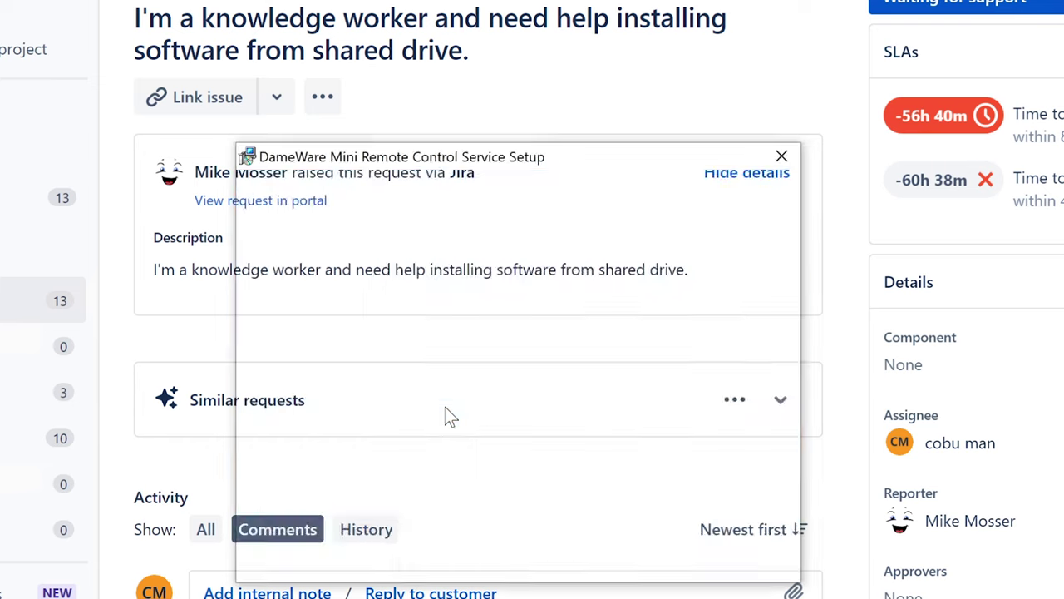
click(625, 554)
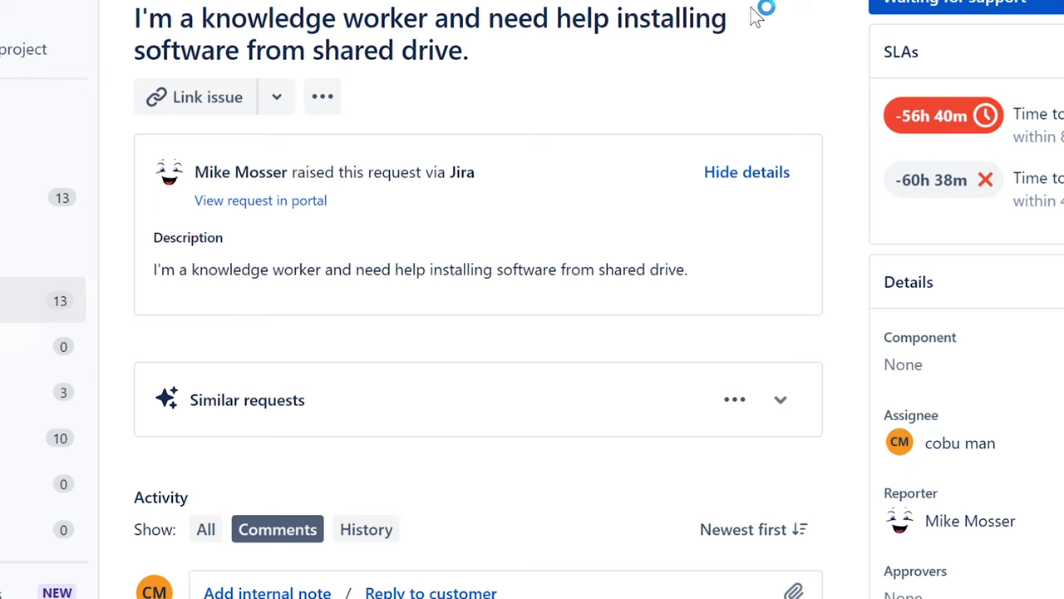
key(super+e)
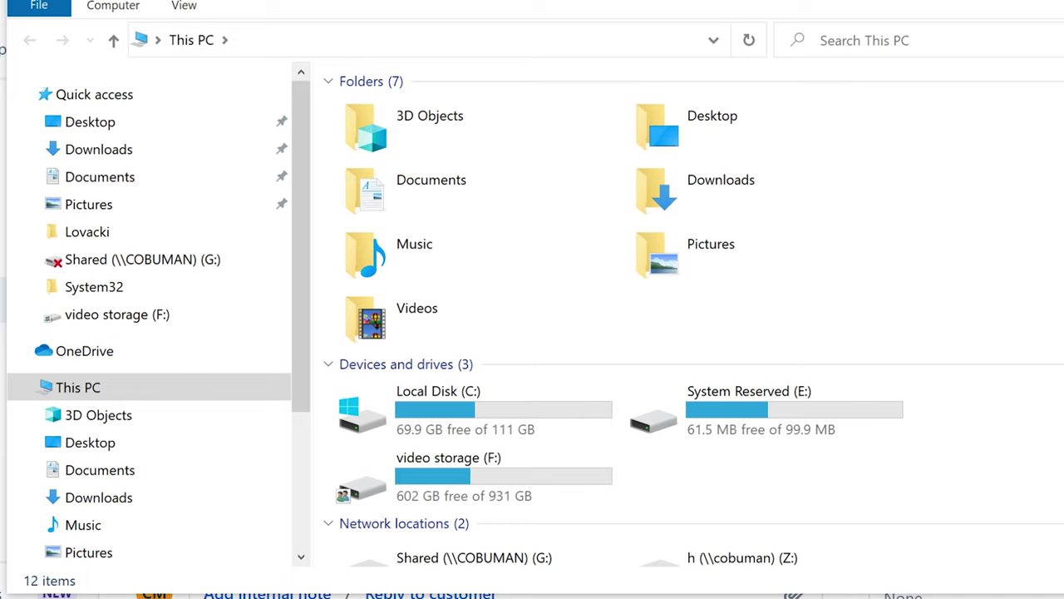
Go to video storage (F:) > Help Desk and drop the installdameware package into it
scroll(693, 318, down, 1)
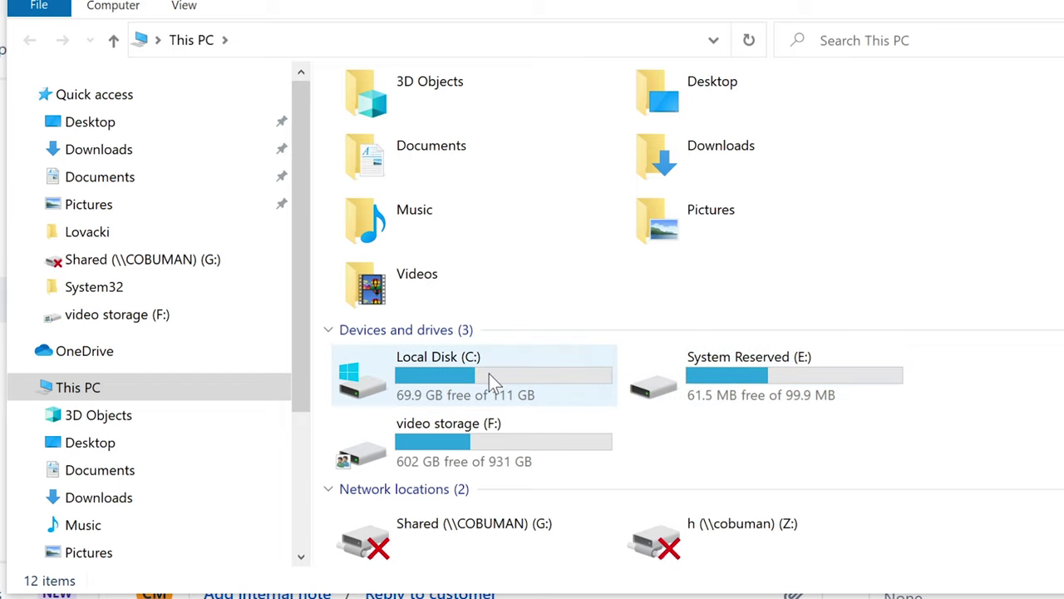
double_click(475, 451)
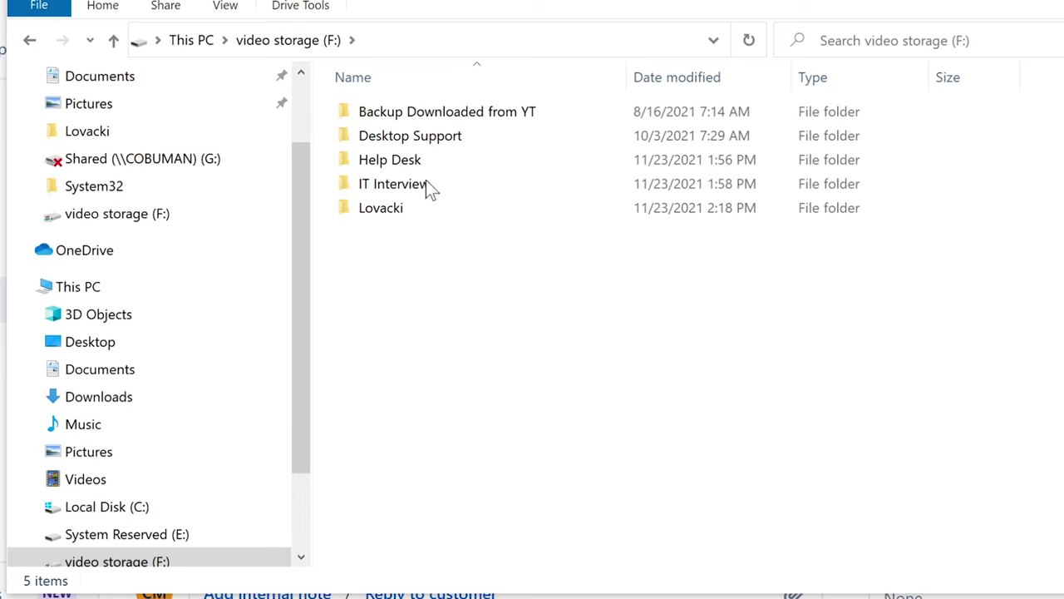
double_click(443, 158)
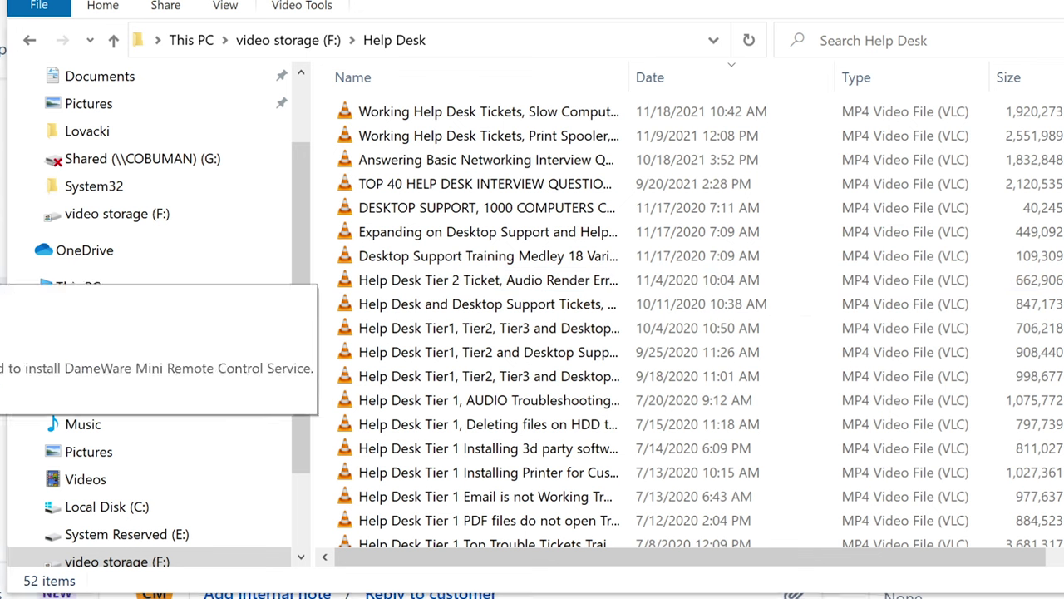
drag(428, 456, 449, 457)
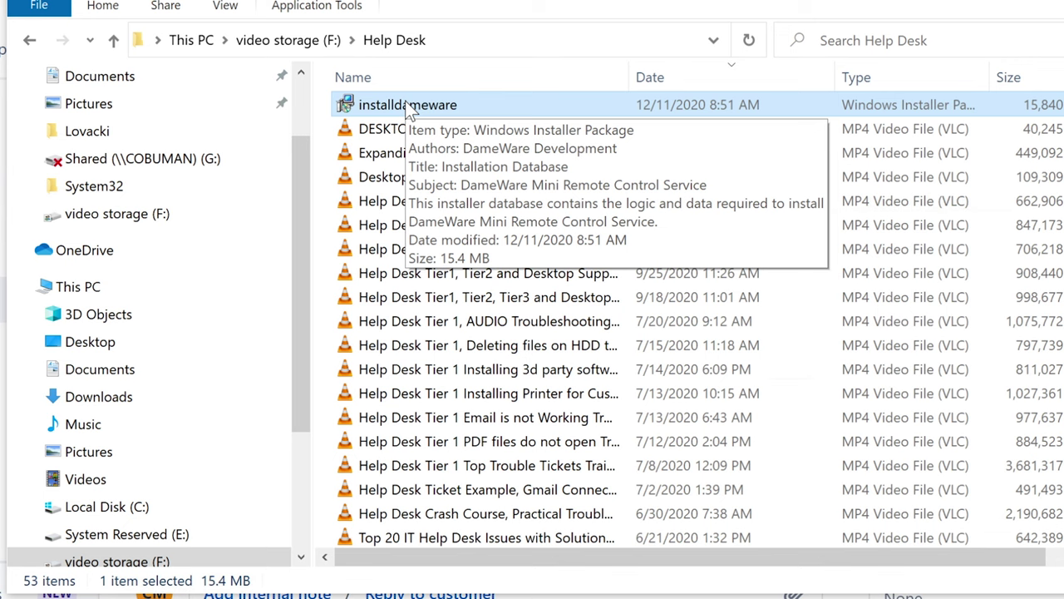
Copy the 15.4 MB installdameware installer from the Help Desk folder on F:
right_click(406, 102)
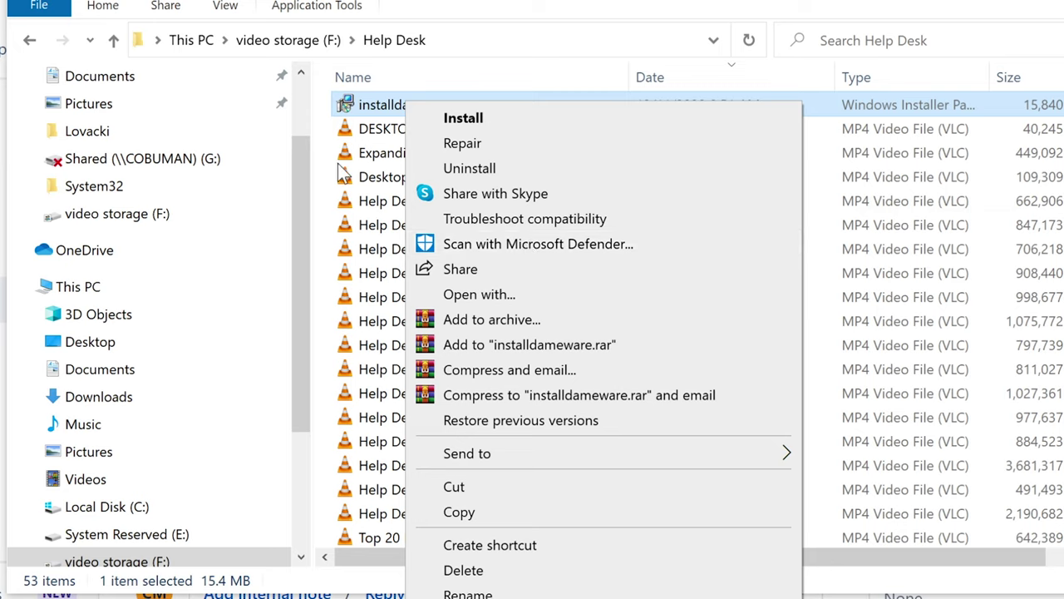
click(371, 103)
shift+right_click(370, 100)
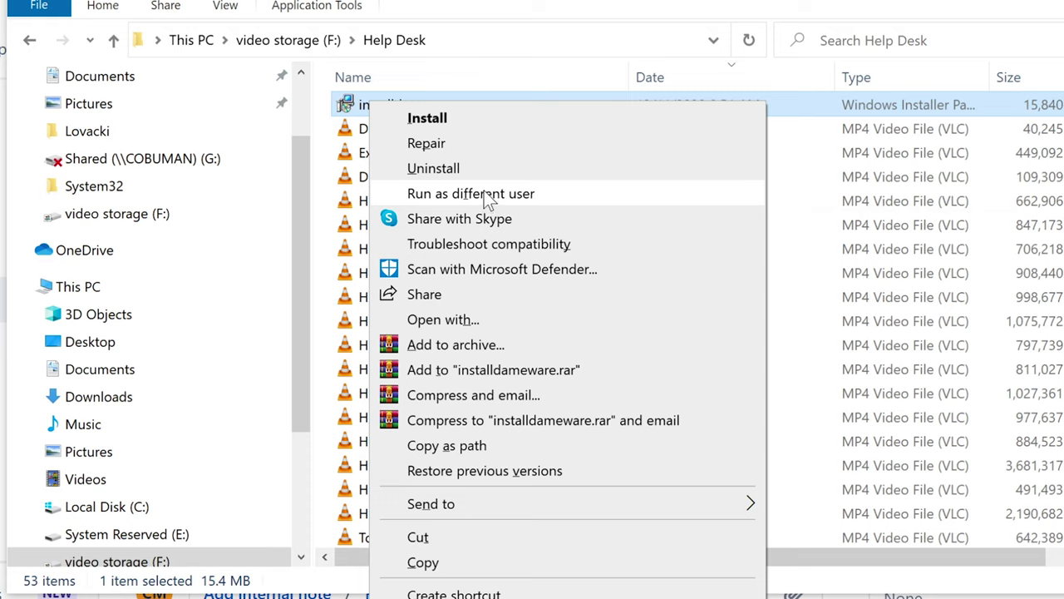
click(345, 108)
right_click(346, 103)
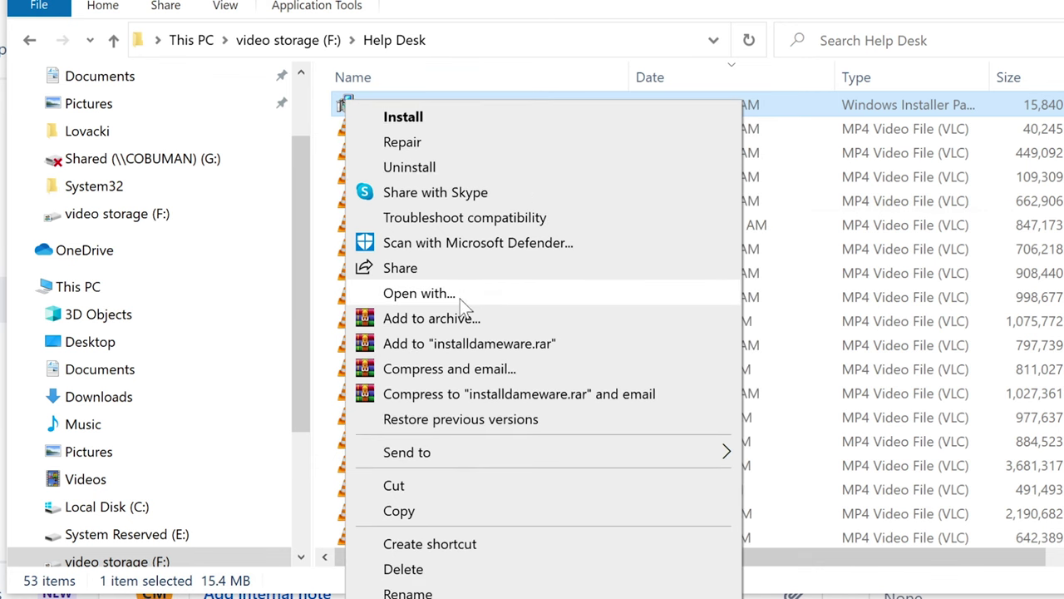
click(341, 108)
shift+right_click(336, 101)
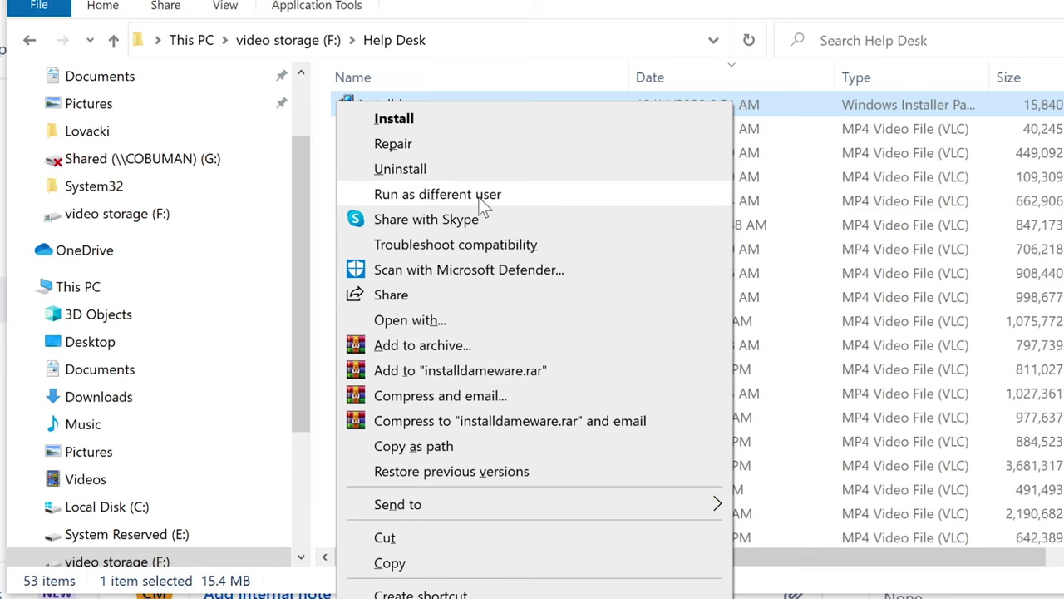
click(709, 6)
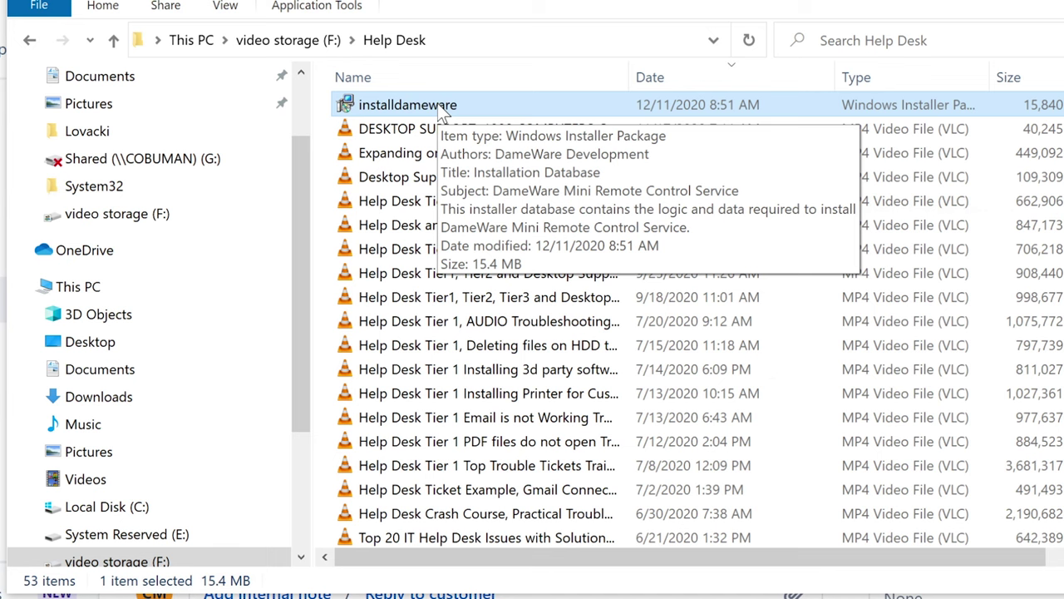
right_click(437, 103)
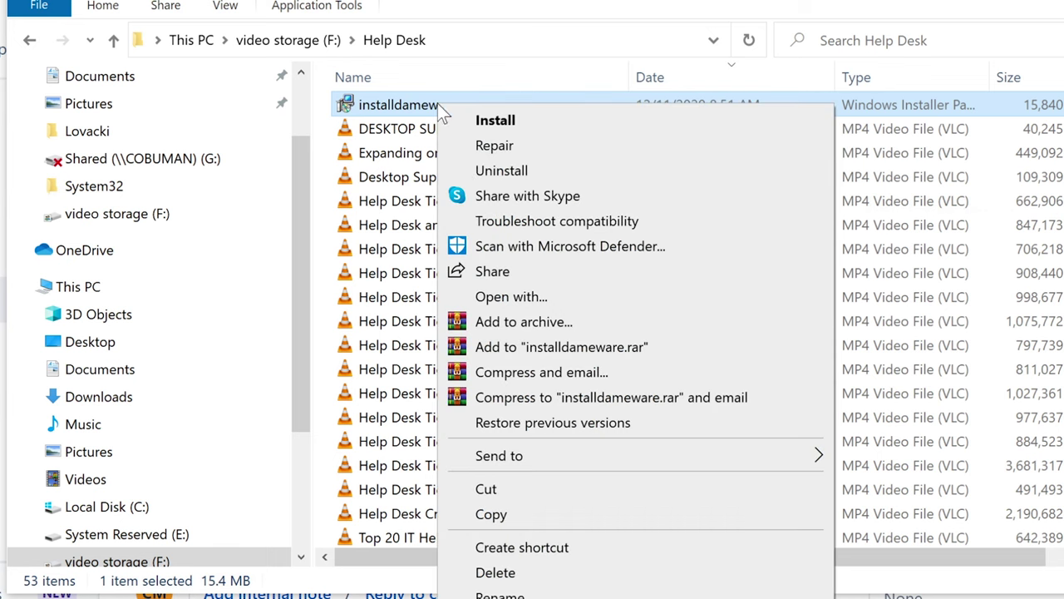
click(513, 513)
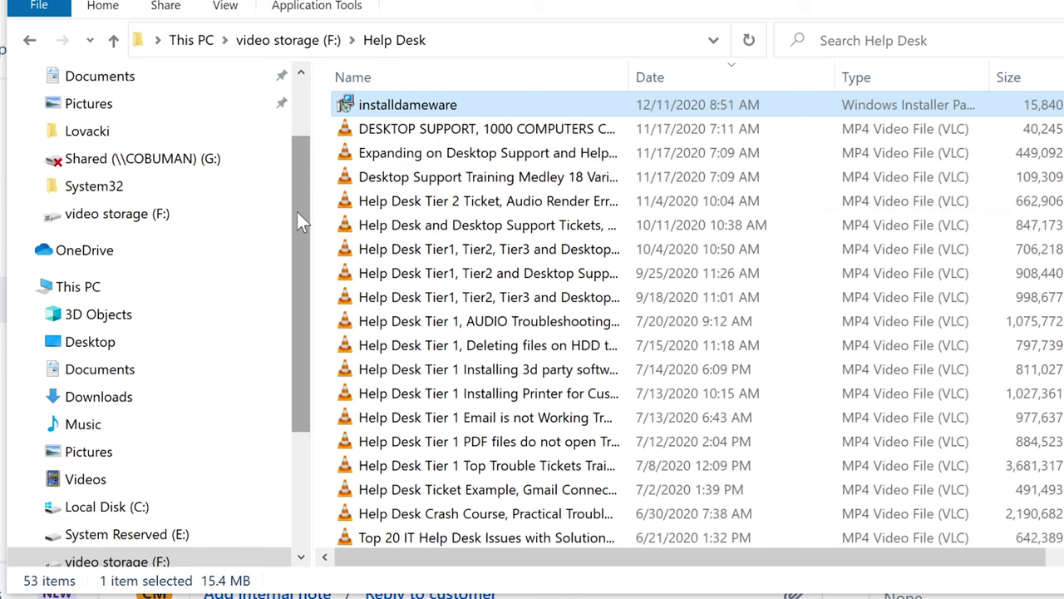
Paste the installdameware installer into the user's Documents folder under Local Disk (C:) > Users
drag(297, 211, 294, 264)
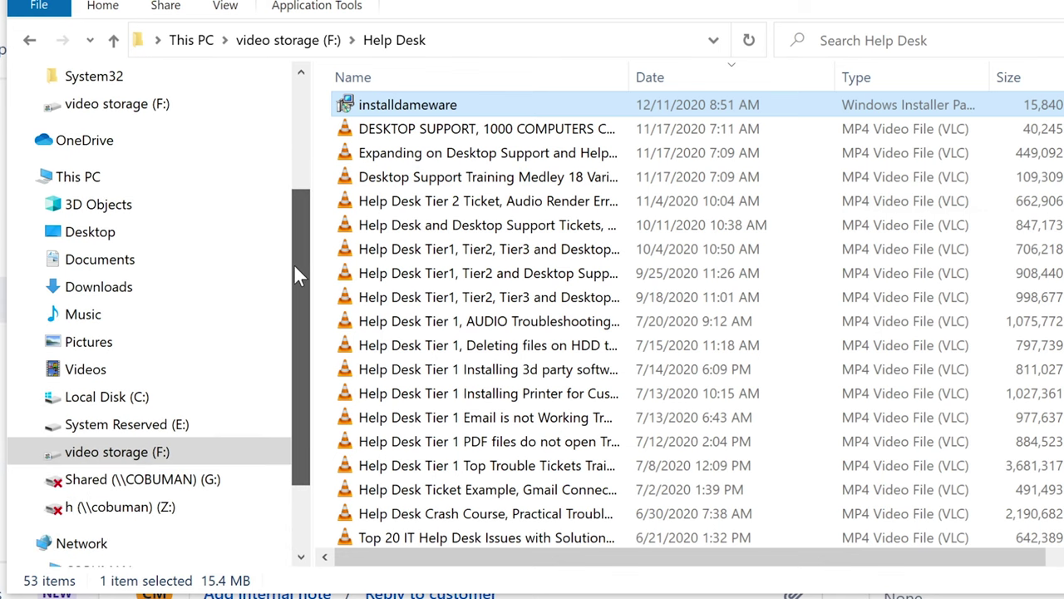
click(107, 398)
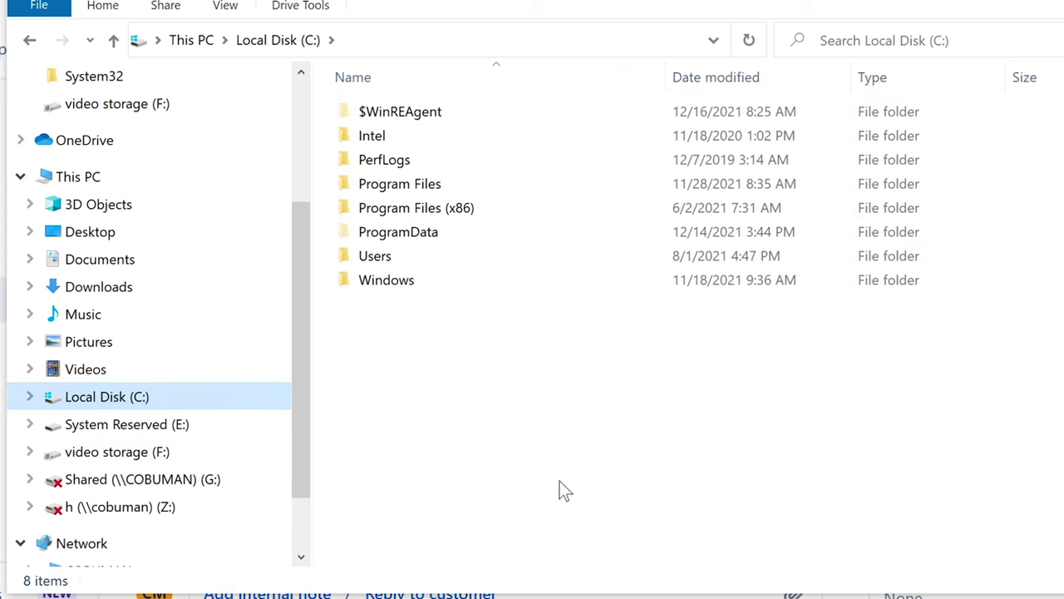
double_click(455, 255)
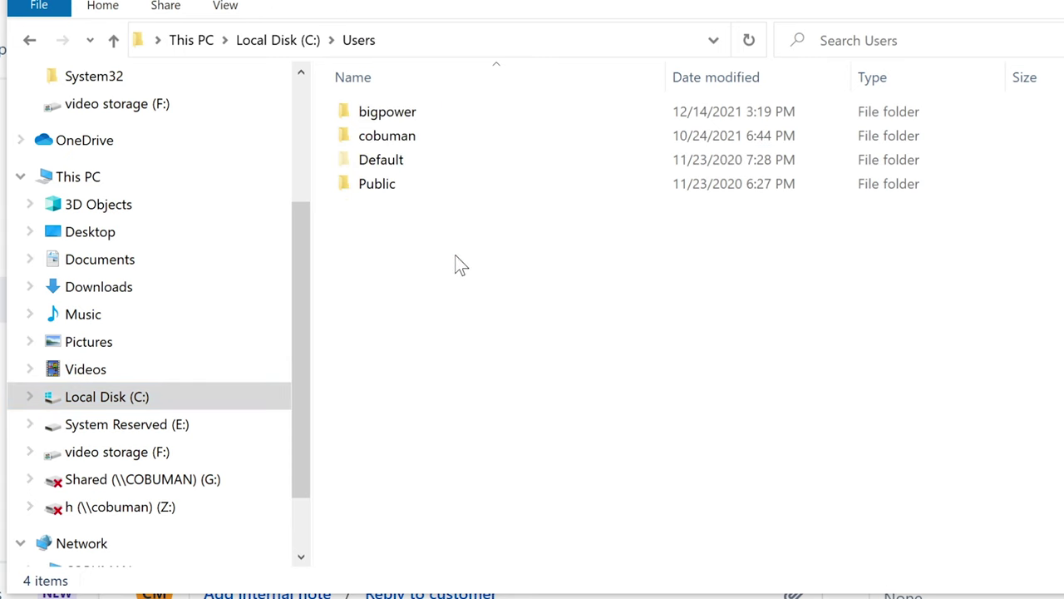
double_click(438, 138)
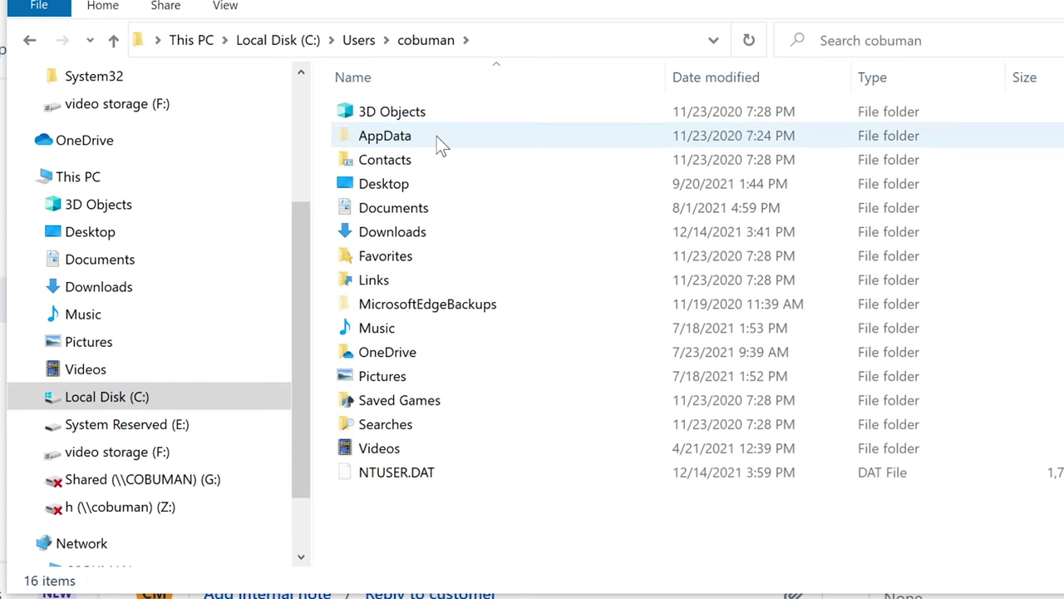
double_click(399, 209)
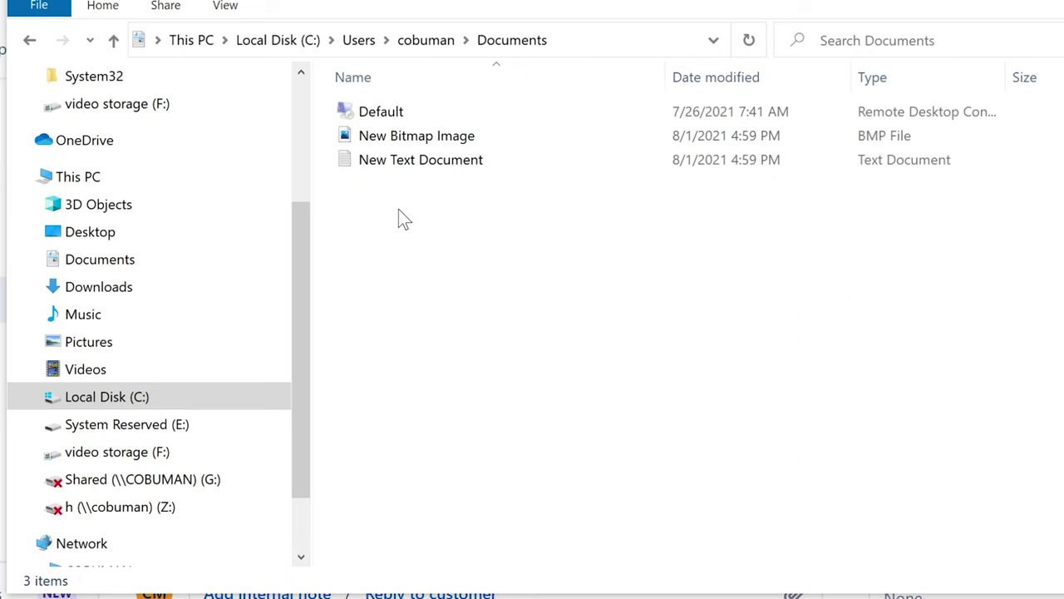
right_click(492, 315)
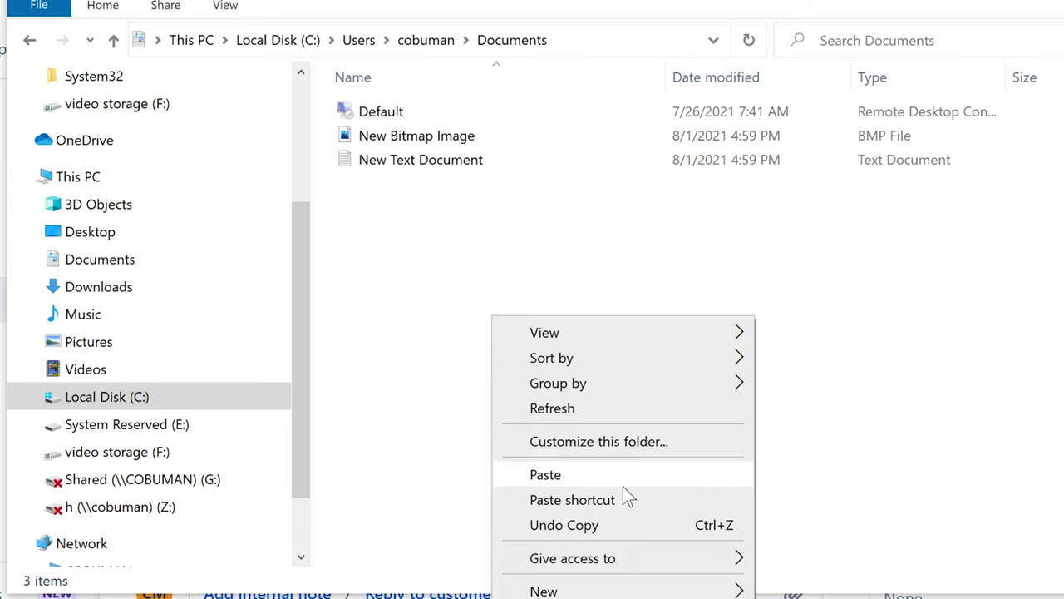
click(621, 478)
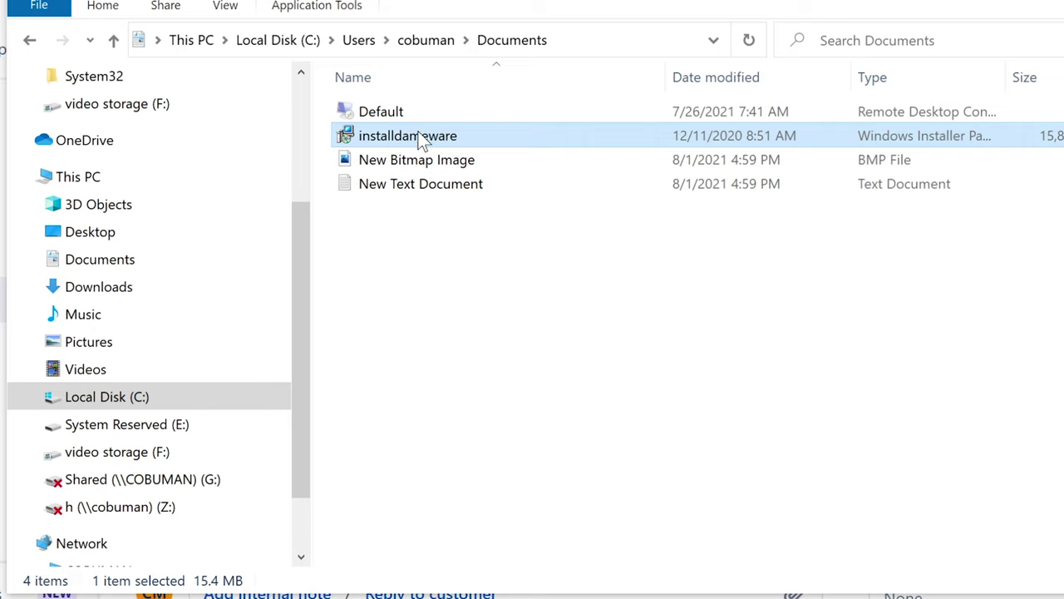
Select the pasted installdameware installer in Documents
mouse_move(450, 134)
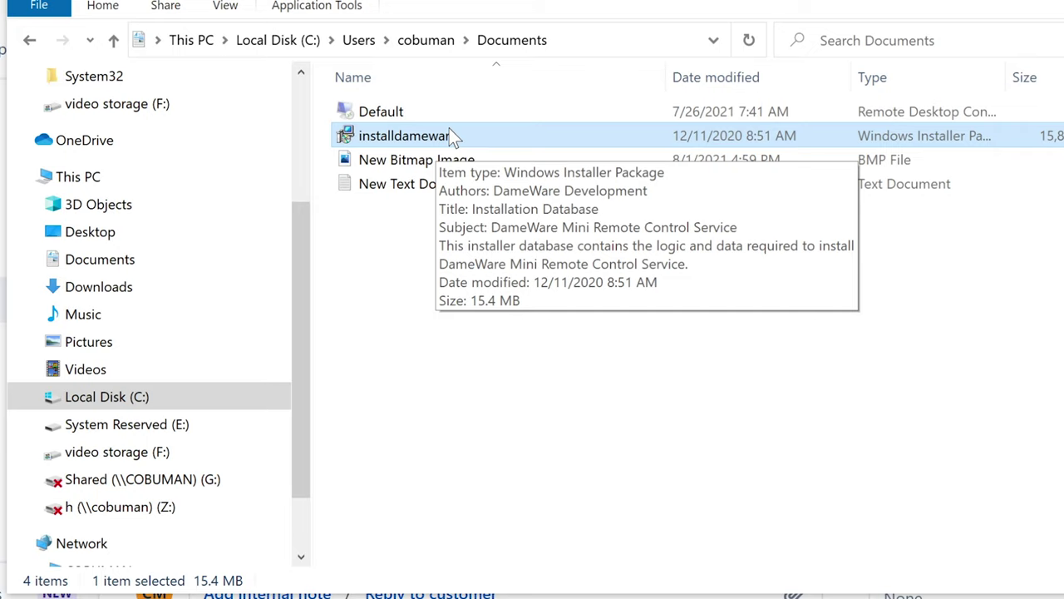
click(503, 381)
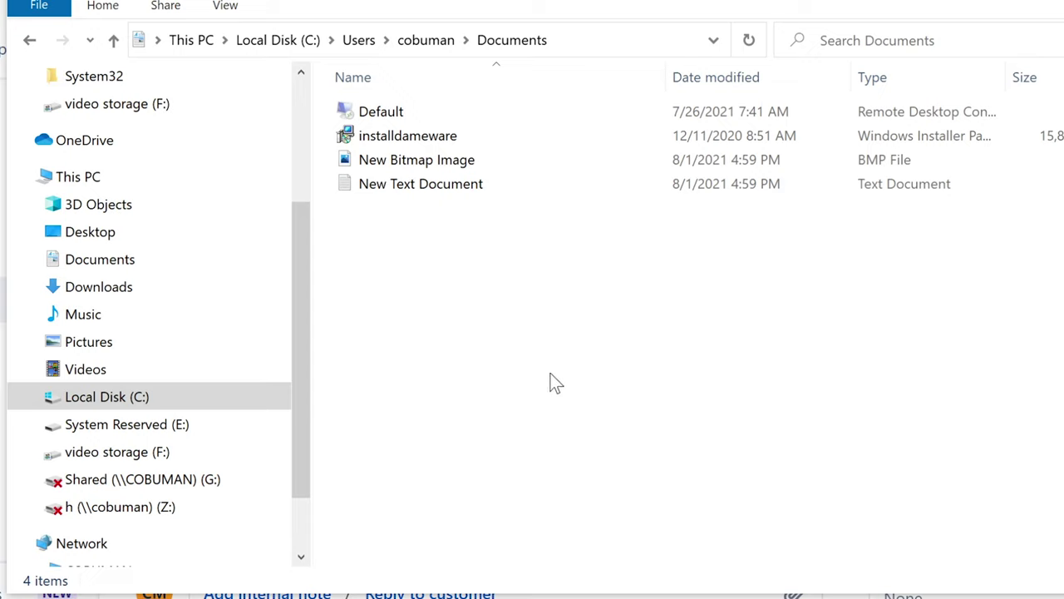
click(495, 137)
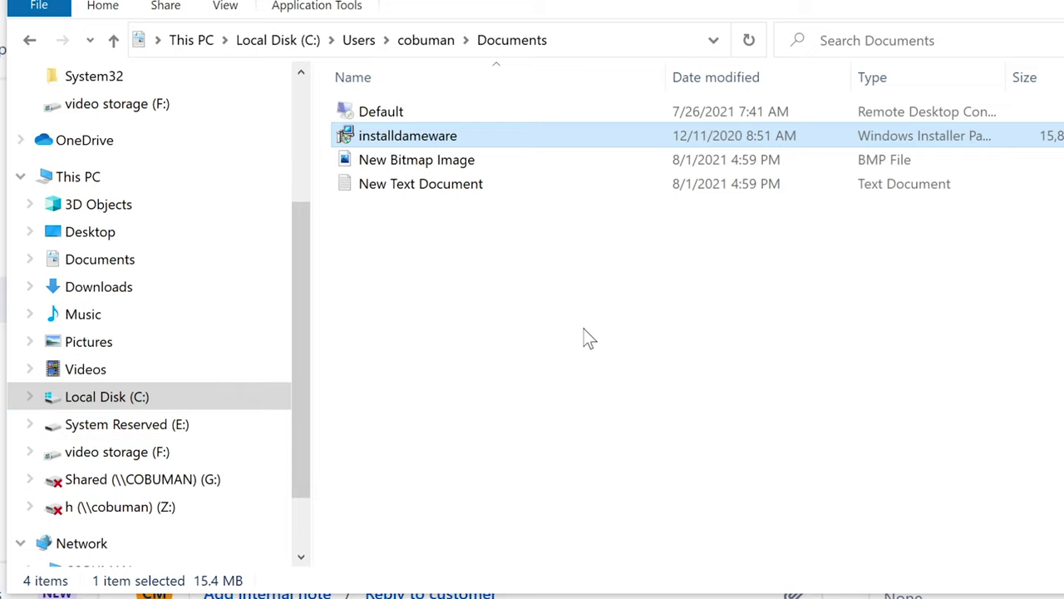
Show the right-click actions menu for the installdameware installer in Documents
click(541, 308)
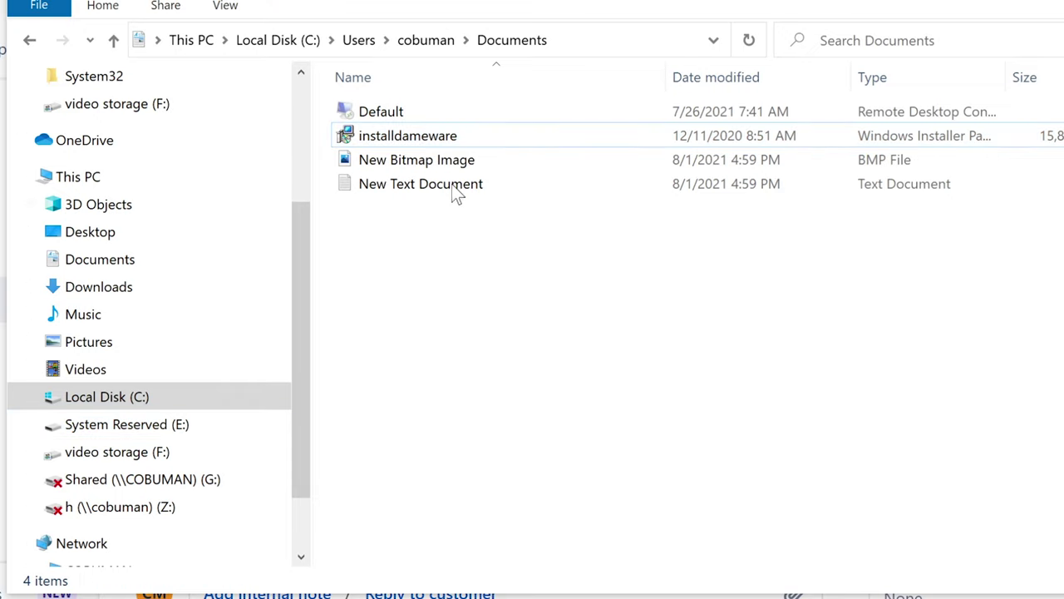
click(466, 143)
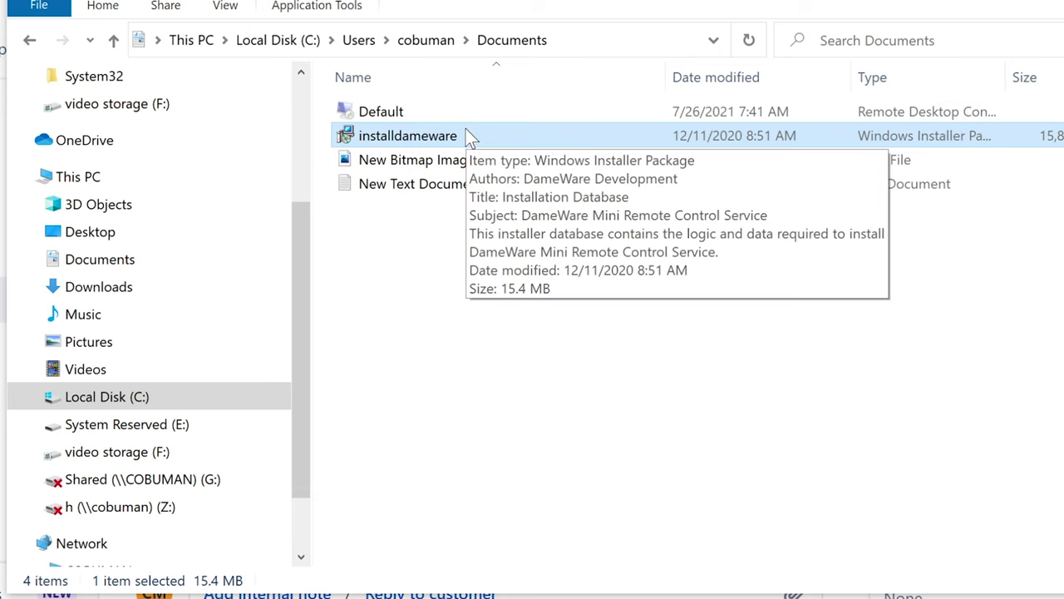
right_click(453, 137)
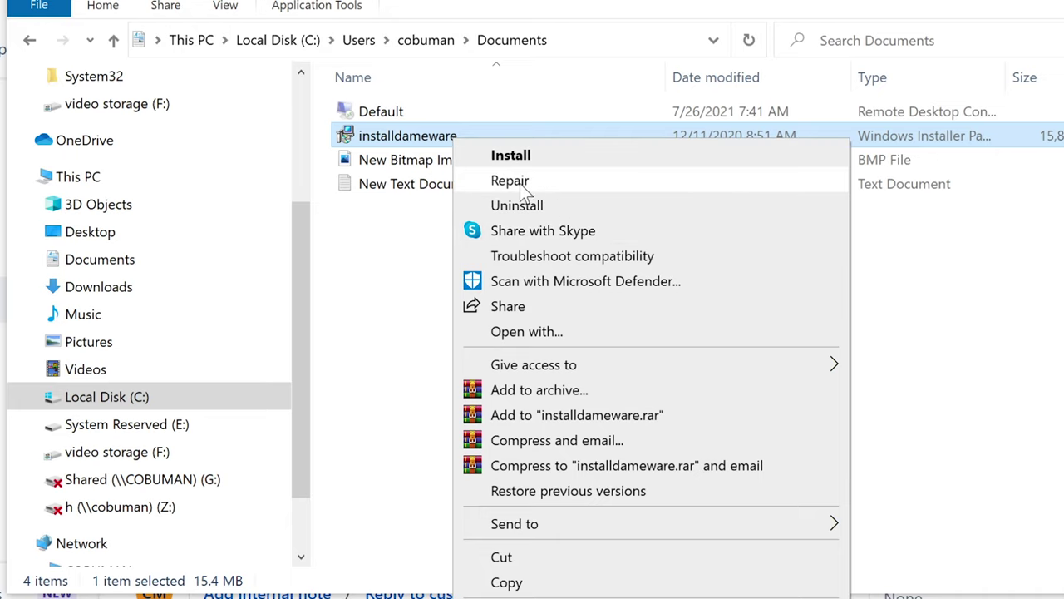
click(391, 317)
click(387, 316)
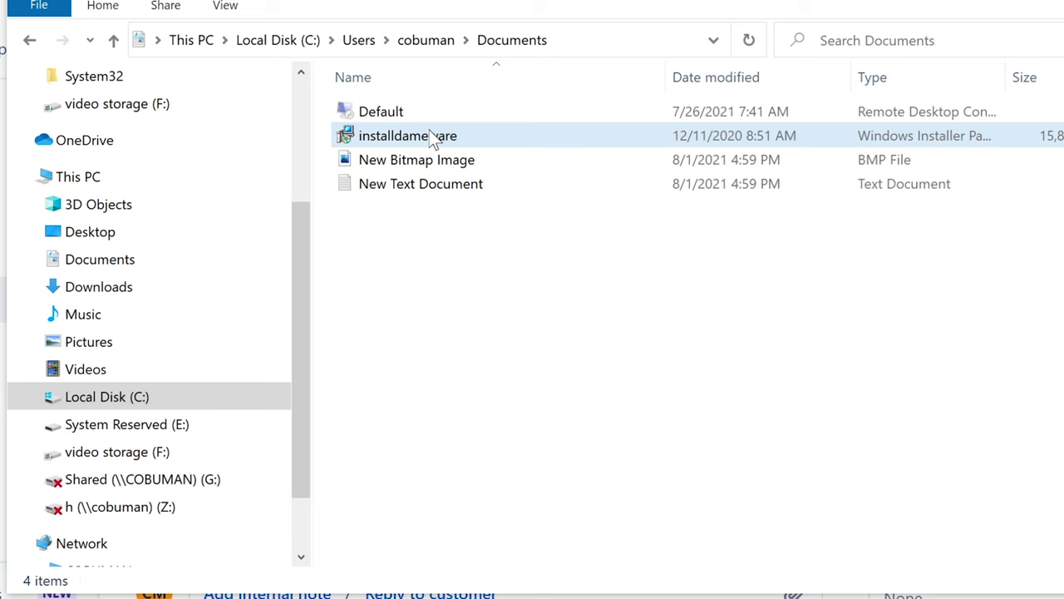
right_click(432, 140)
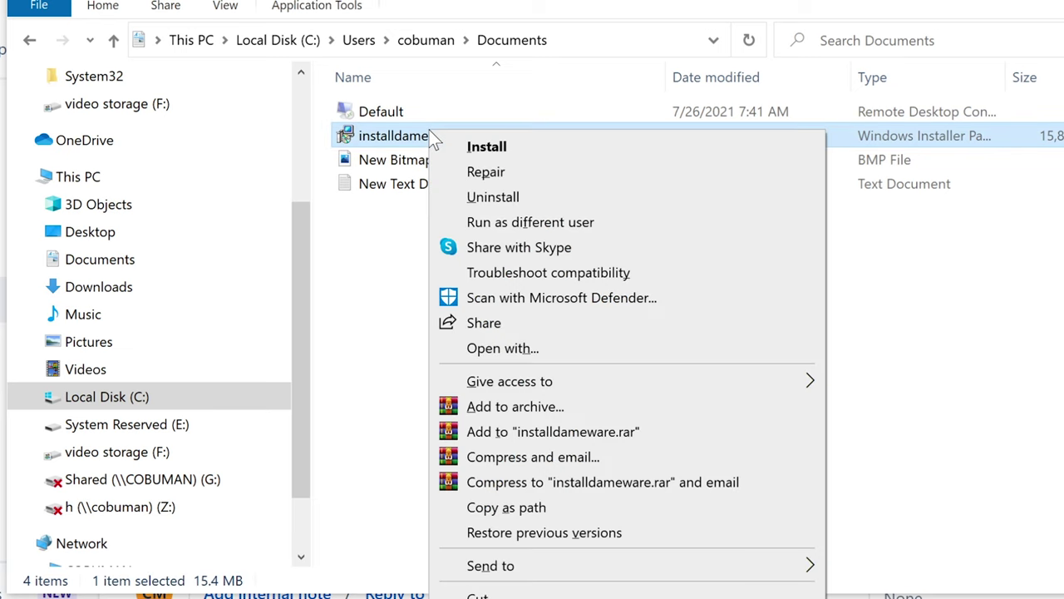
Run installdameware as a different user, enter an admin user name and password, then cancel the prompt
click(542, 223)
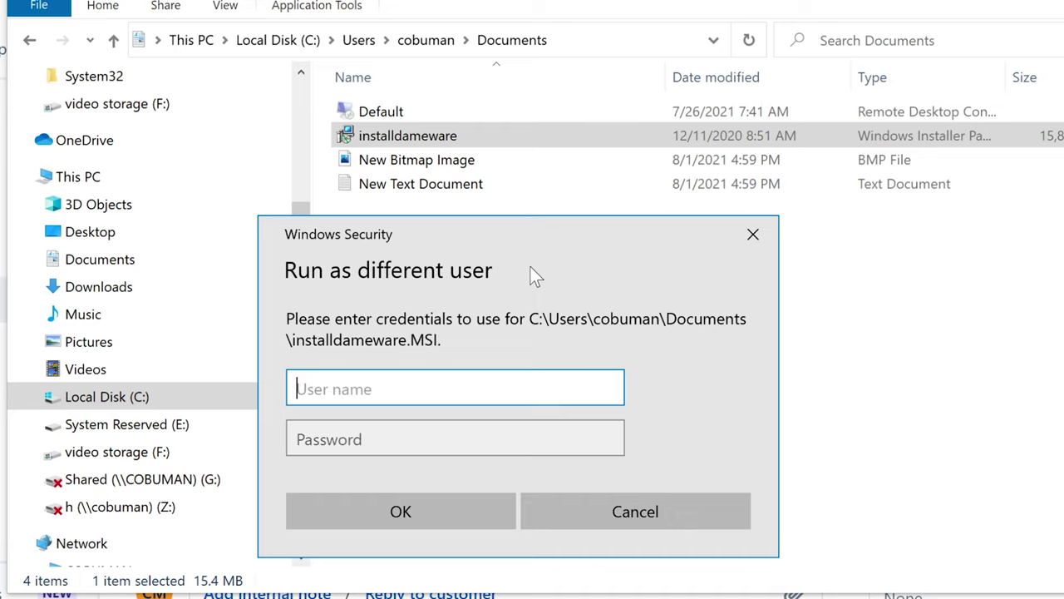
text(adminlo)
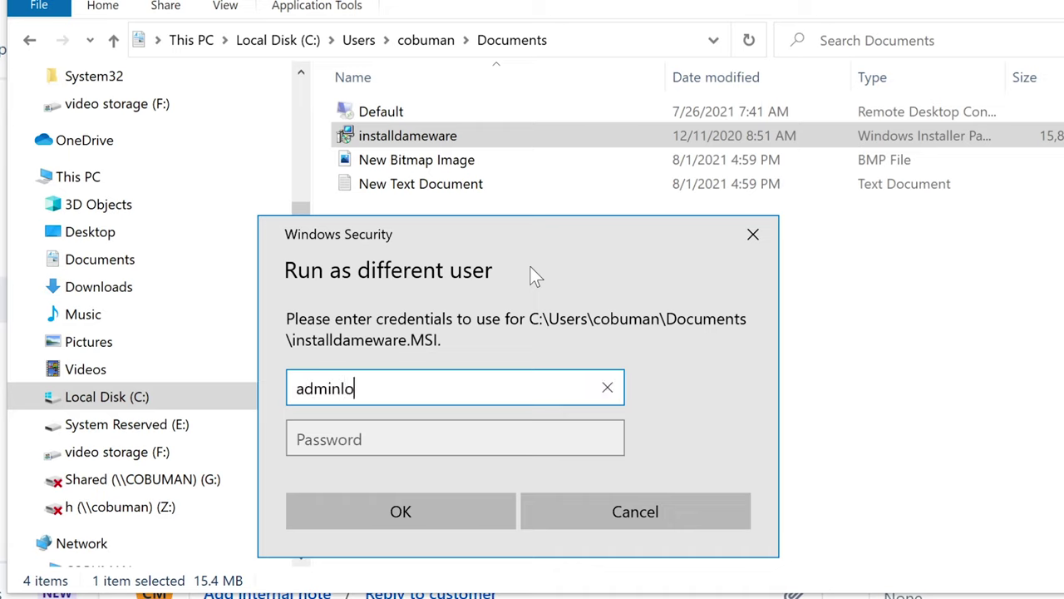
text(gin)
key(Tab)
text(**********)
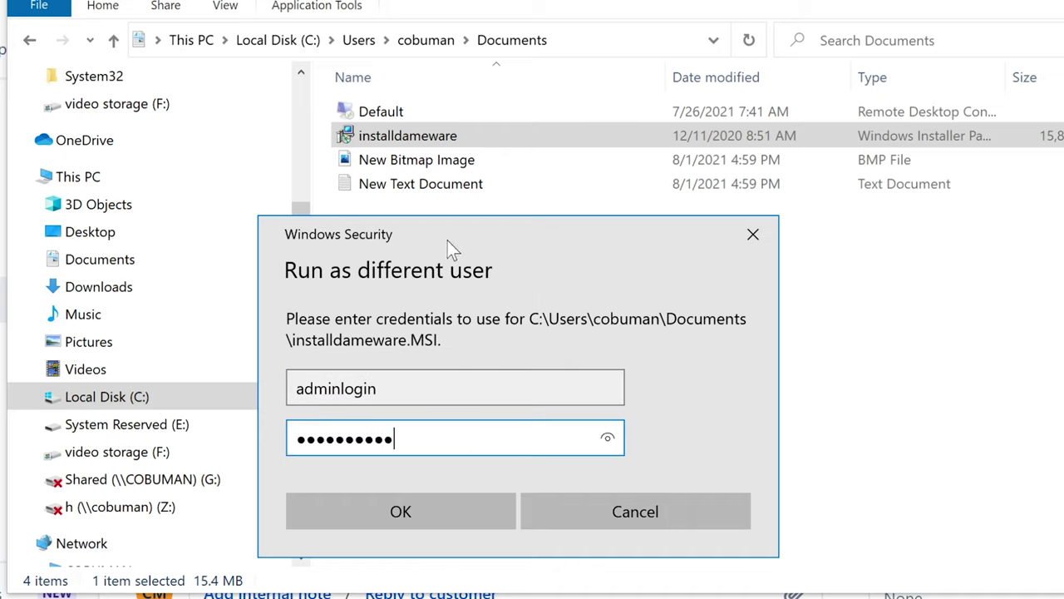
click(596, 509)
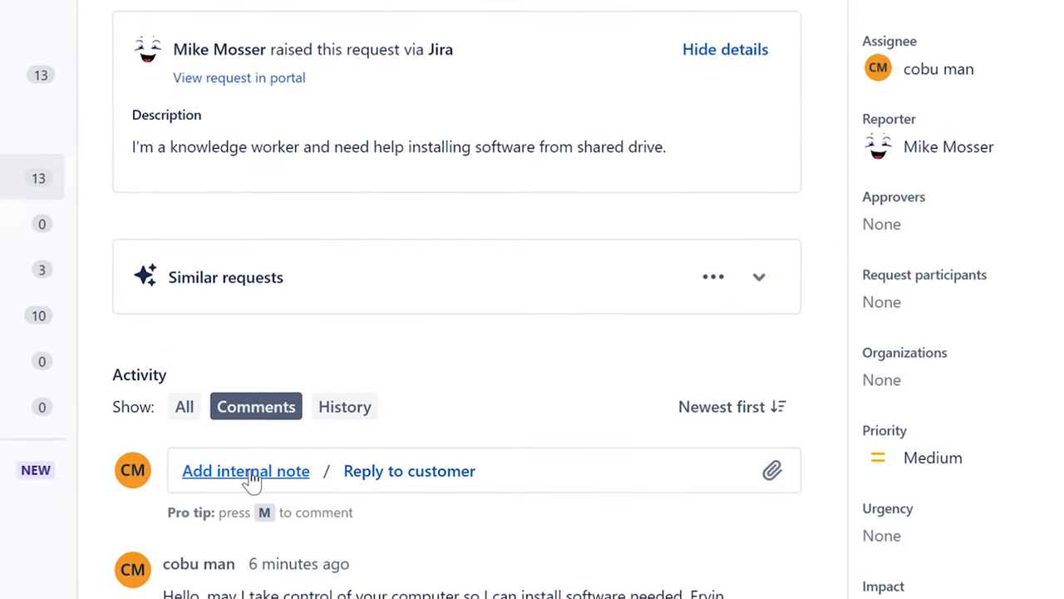
Save an internal note on ISD-63 reading 'Installed requested software.' signed with the agent's name
click(266, 591)
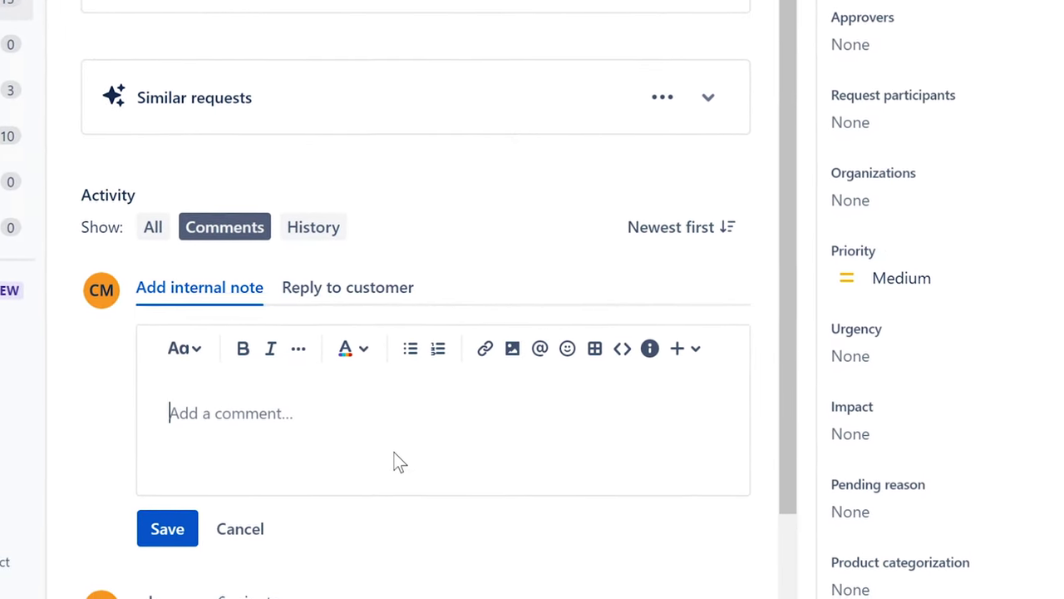
text(INs)
key(BackSpace)
key(BackSpace)
text(nst)
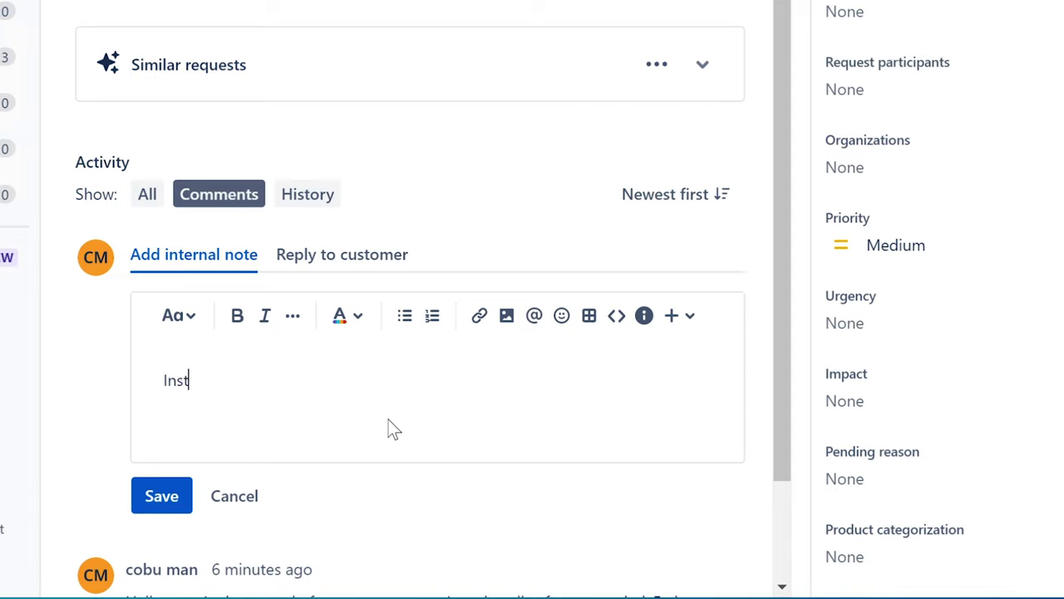
text(alled requested )
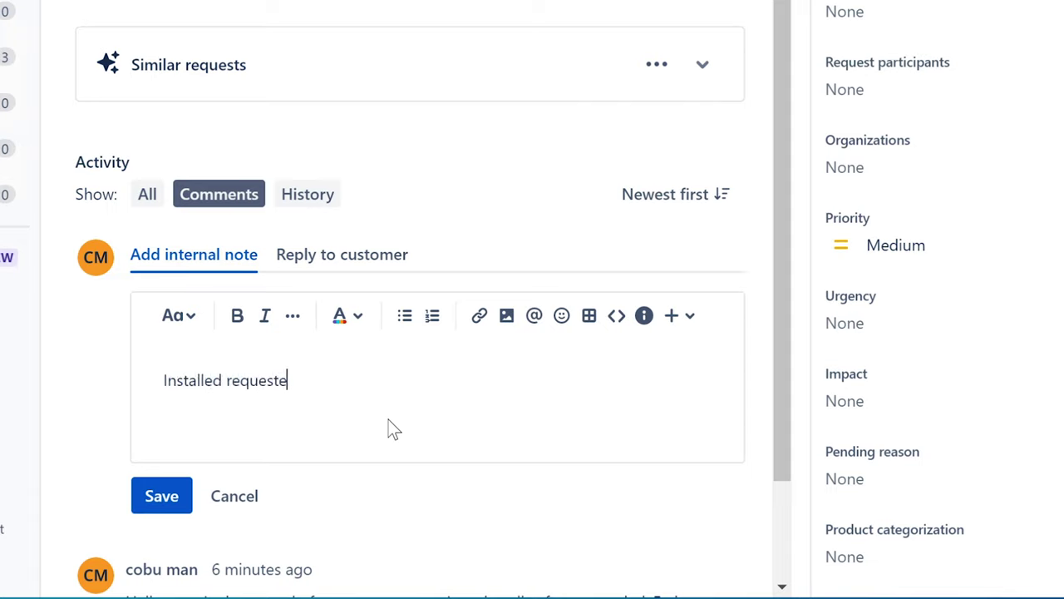
text(software. Ervin)
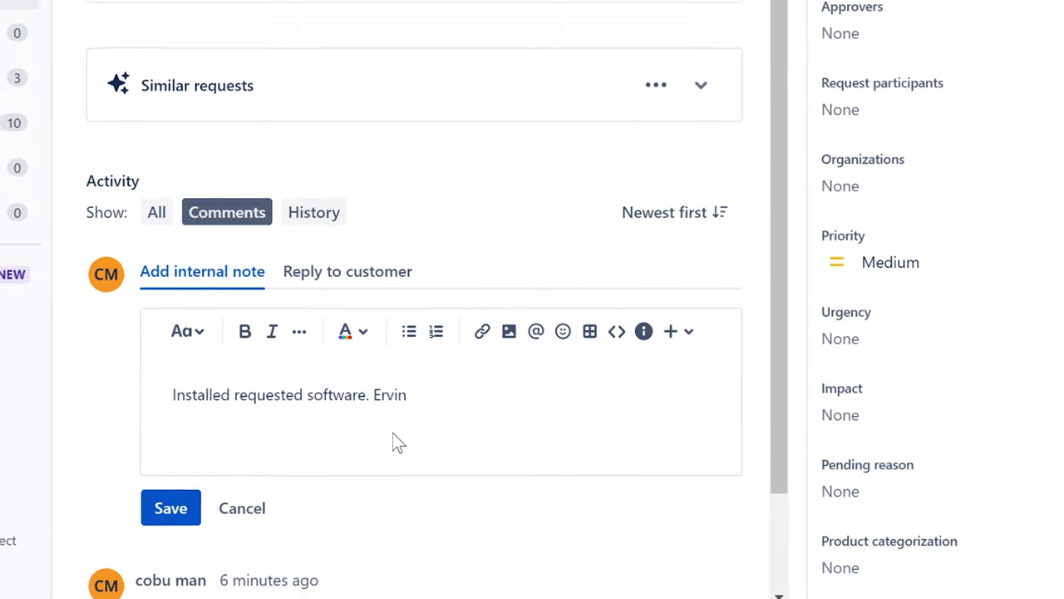
click(170, 507)
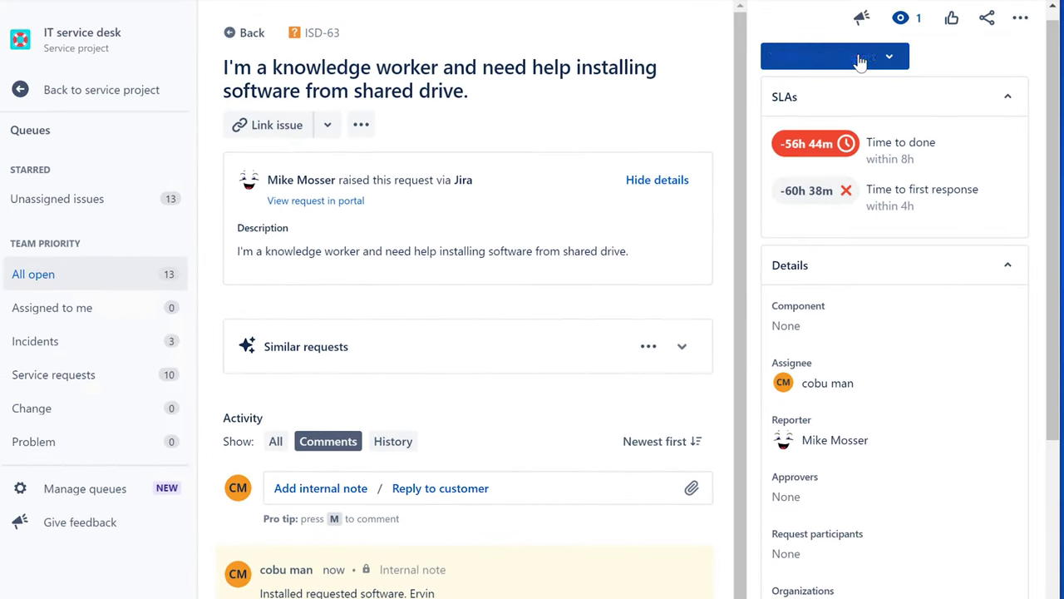
Change ISD-63's status from Waiting for support to Completed and return to All open
click(861, 60)
click(818, 207)
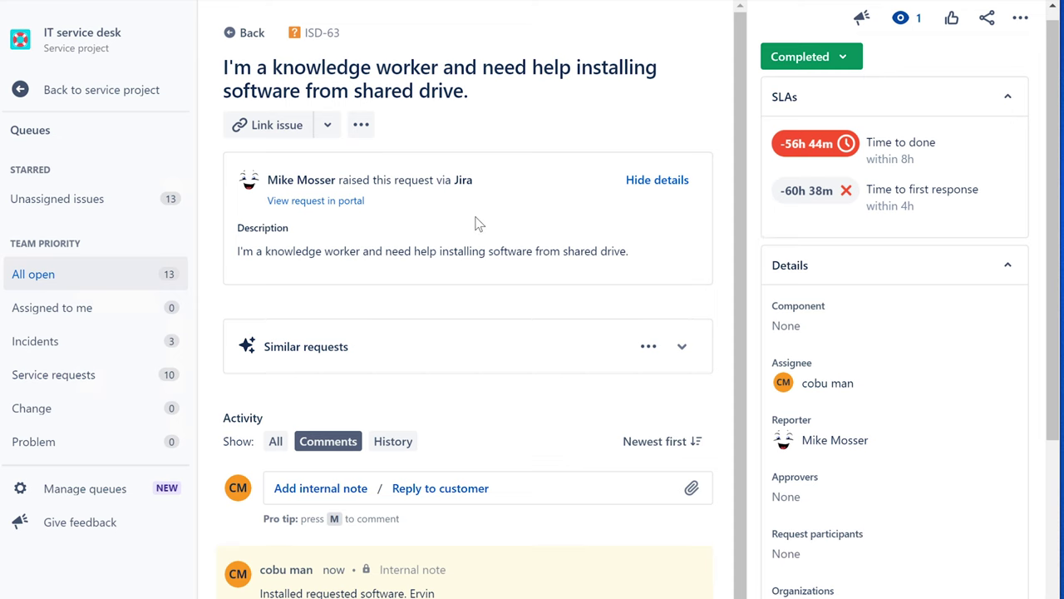
click(50, 280)
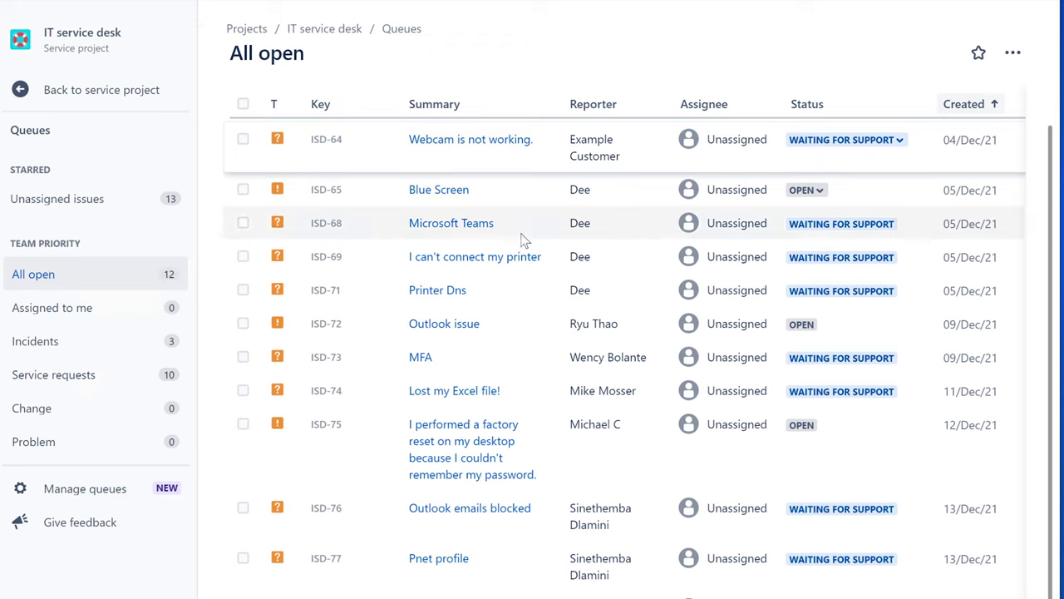
Open ISD-64 'Webcam is not working.' and set its Assignee to yourself
click(500, 143)
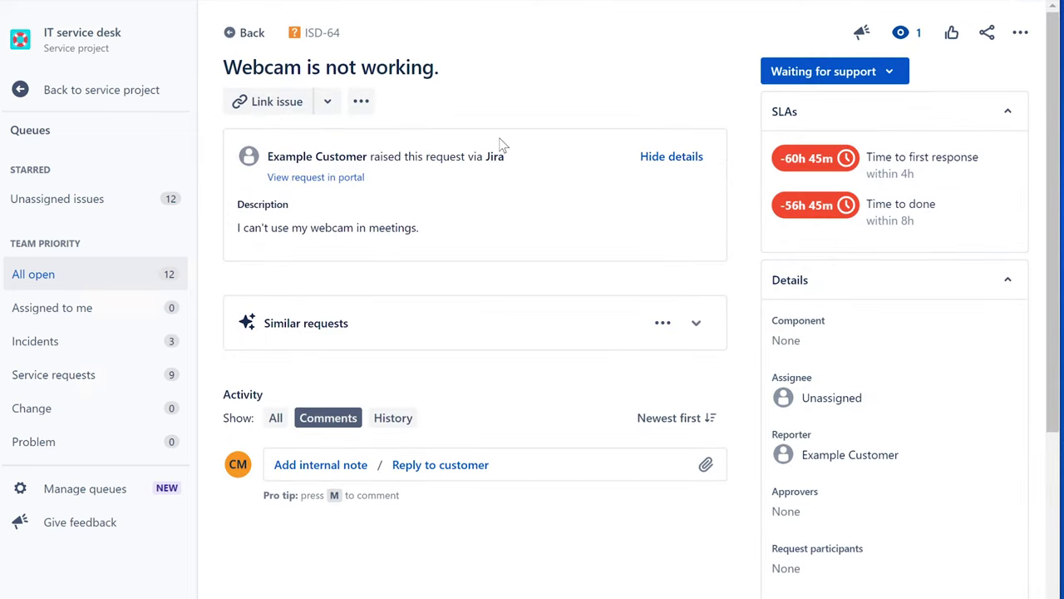
click(829, 401)
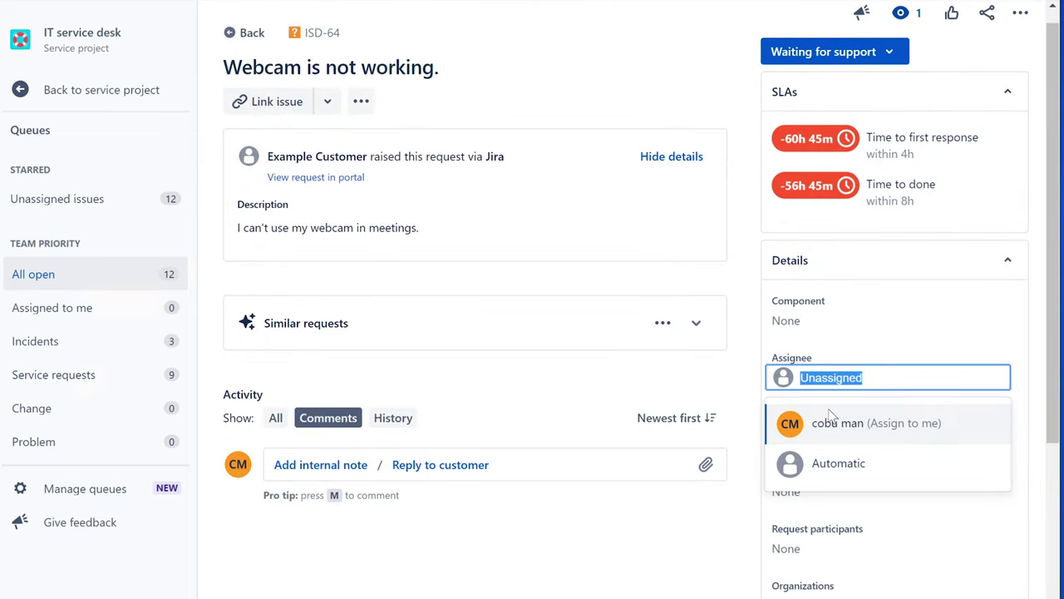
click(831, 422)
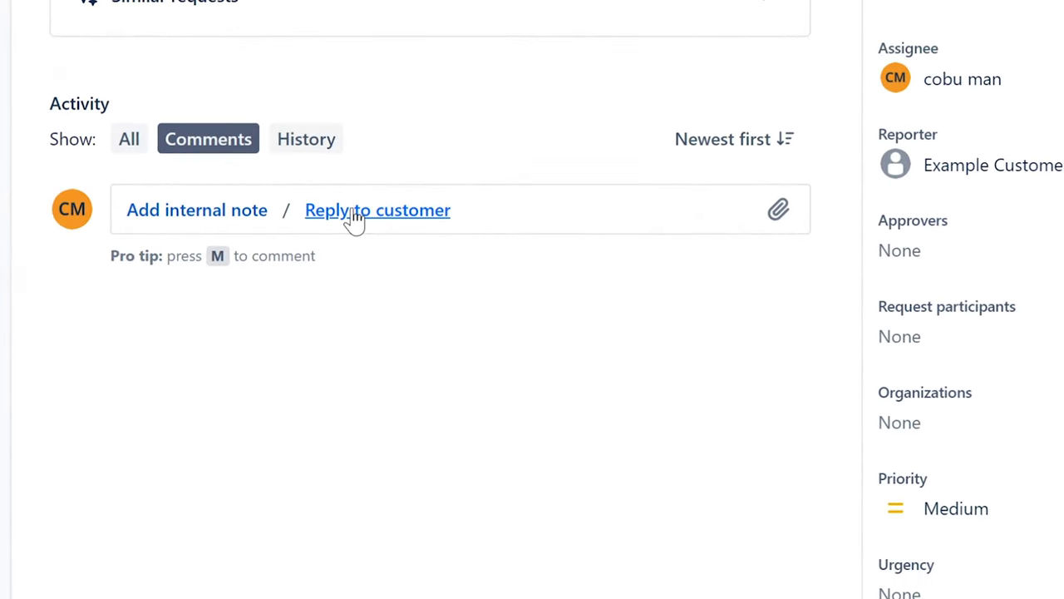
Reply asking permission to take control of the customer's computer to fix the webcam, then highlight the description
click(355, 218)
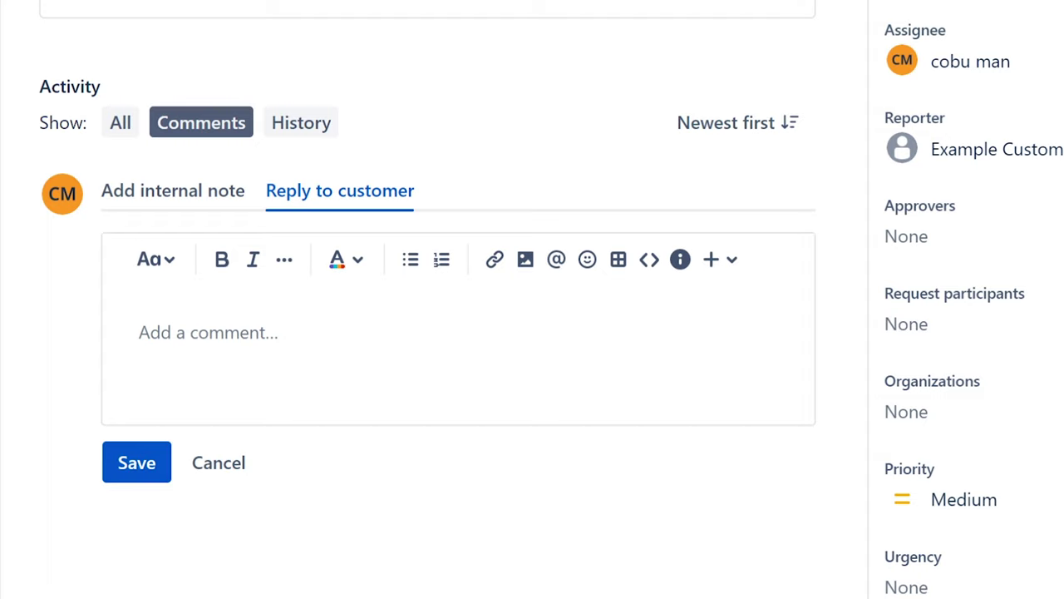
text(He)
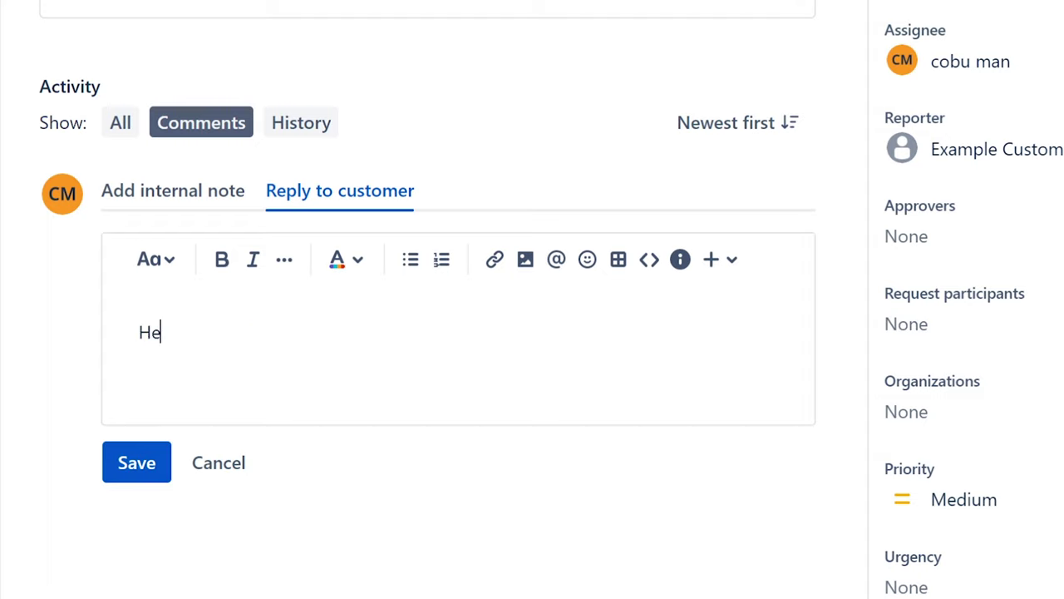
text(llo, this is Ervin )
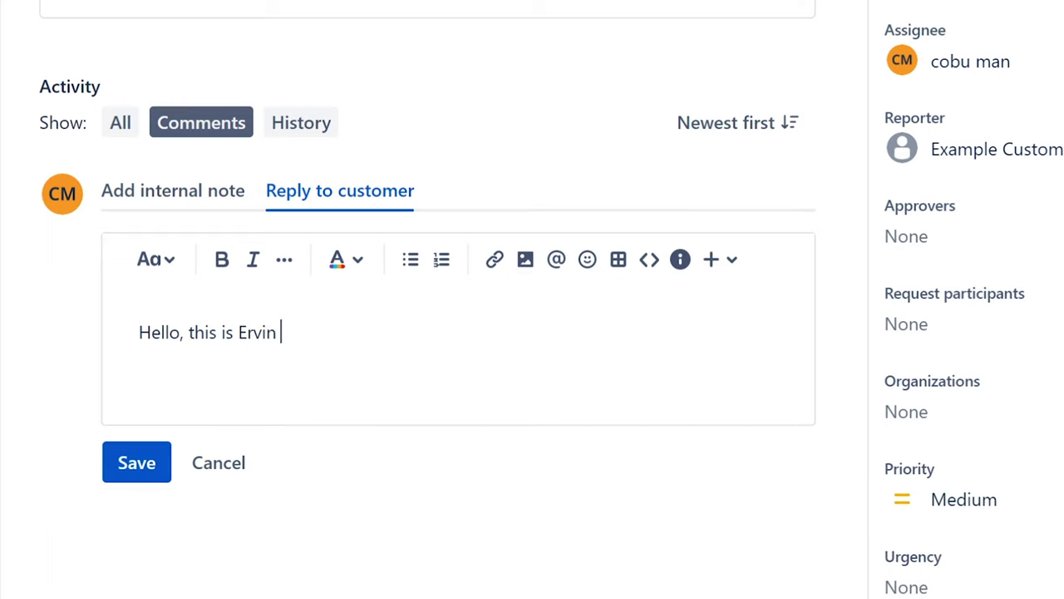
text(with Help Desk,)
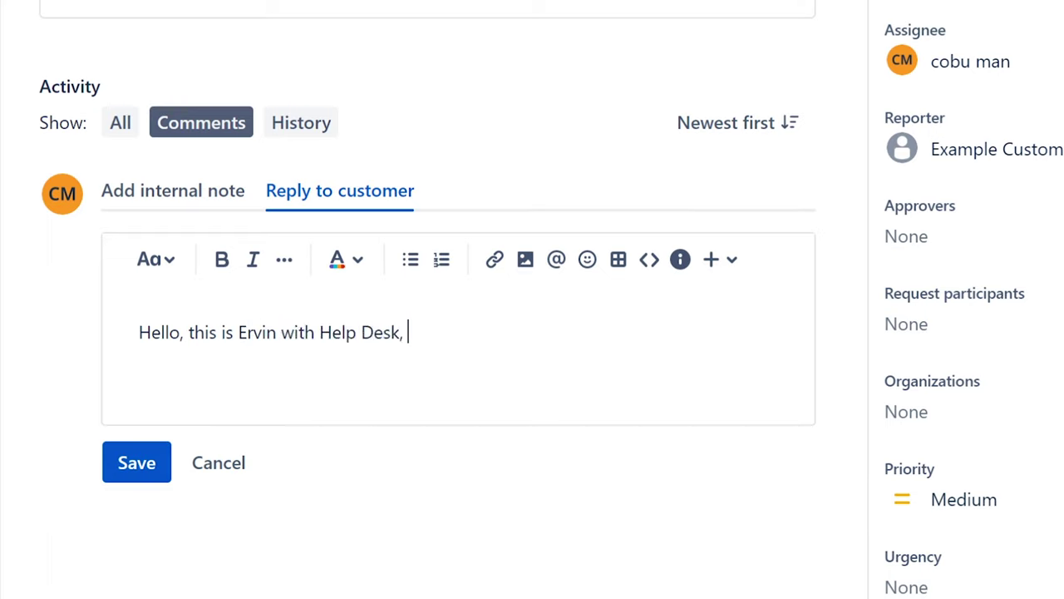
key(BackSpace)
key(BackSpace)
text(. May I take c)
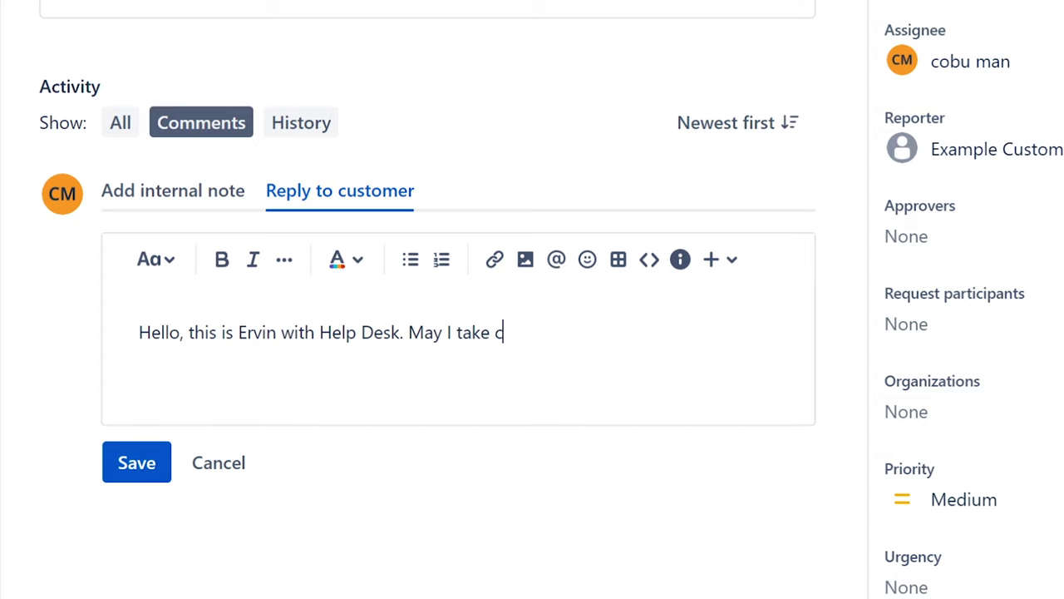
text(ontrol of yo)
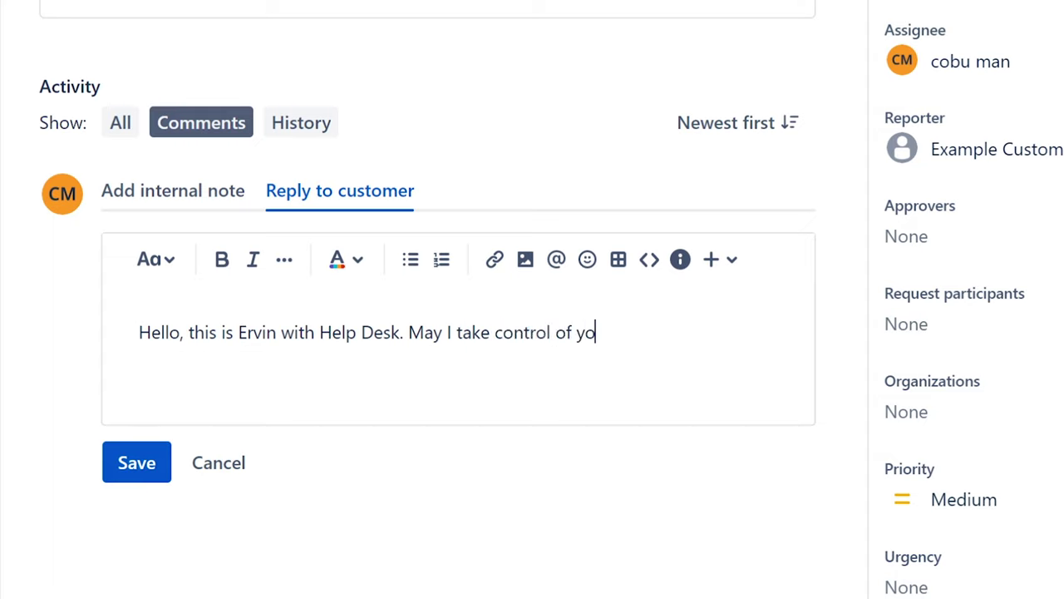
text(ur computer to )
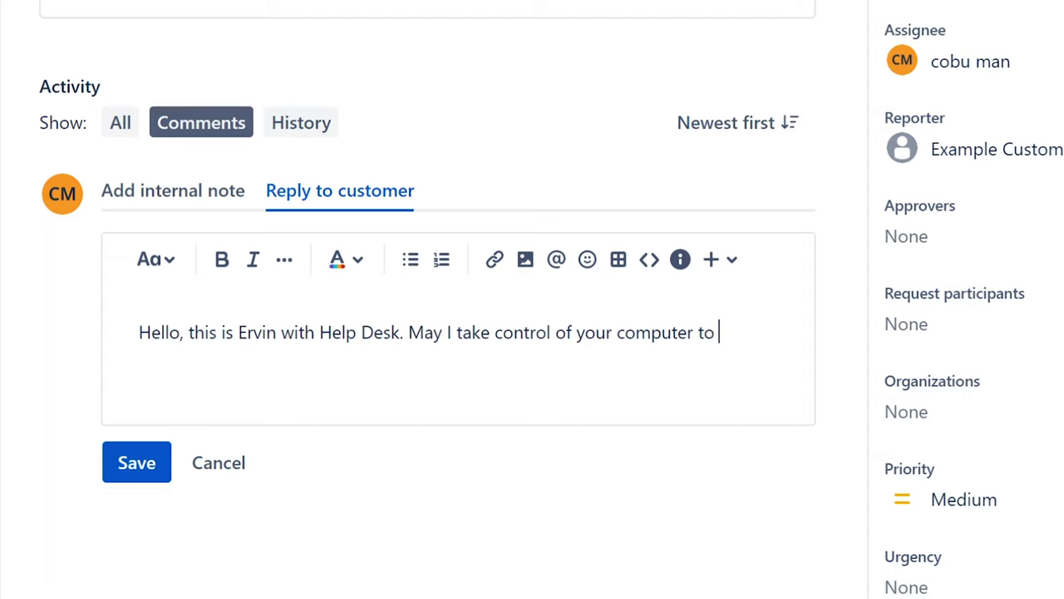
text(fix webcam.)
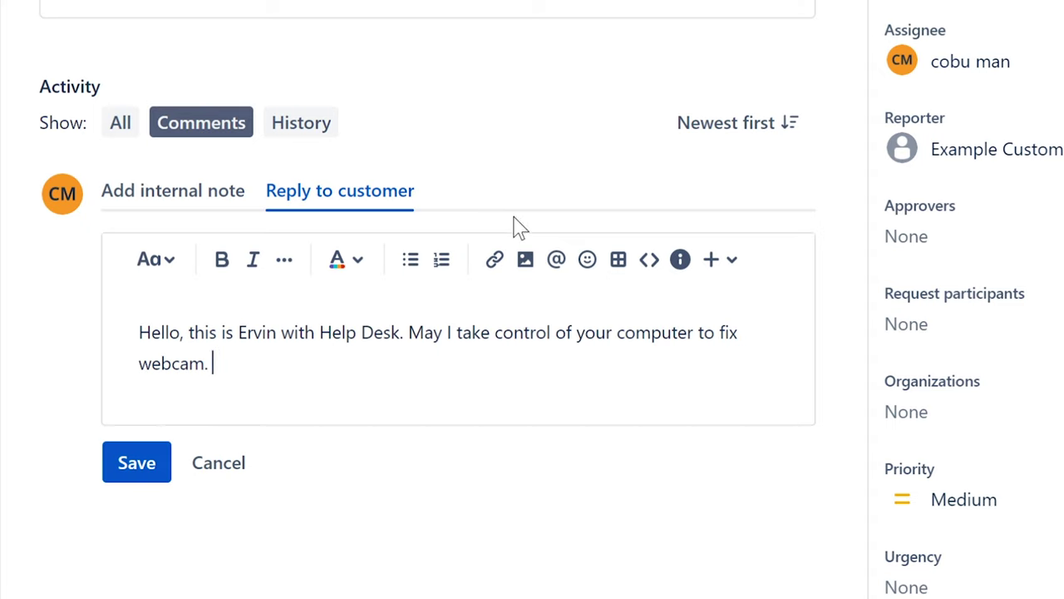
key(BackSpace)
text(?)
click(146, 470)
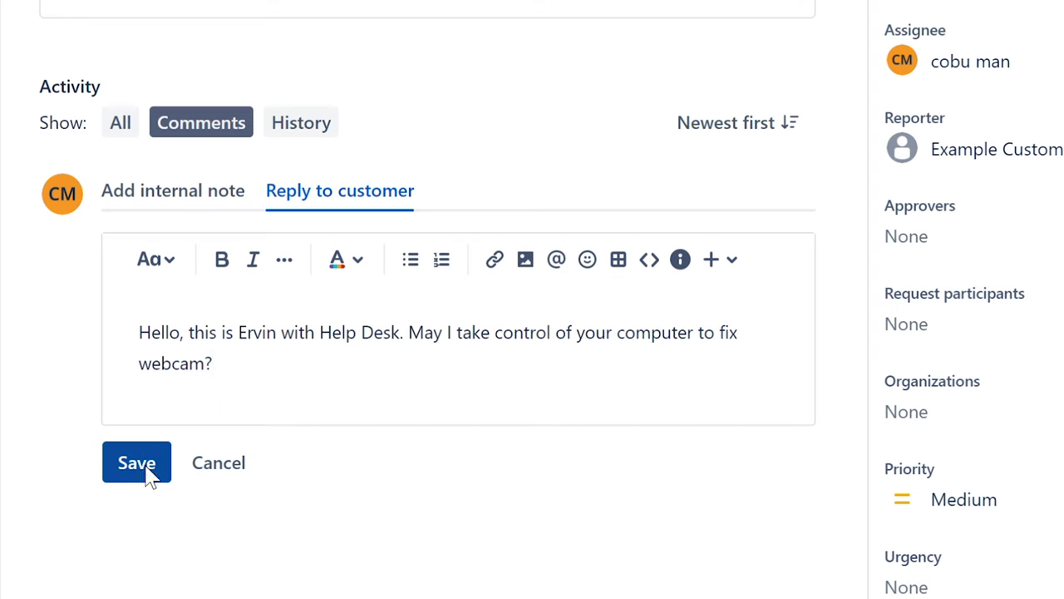
scroll(382, 300, up, 4)
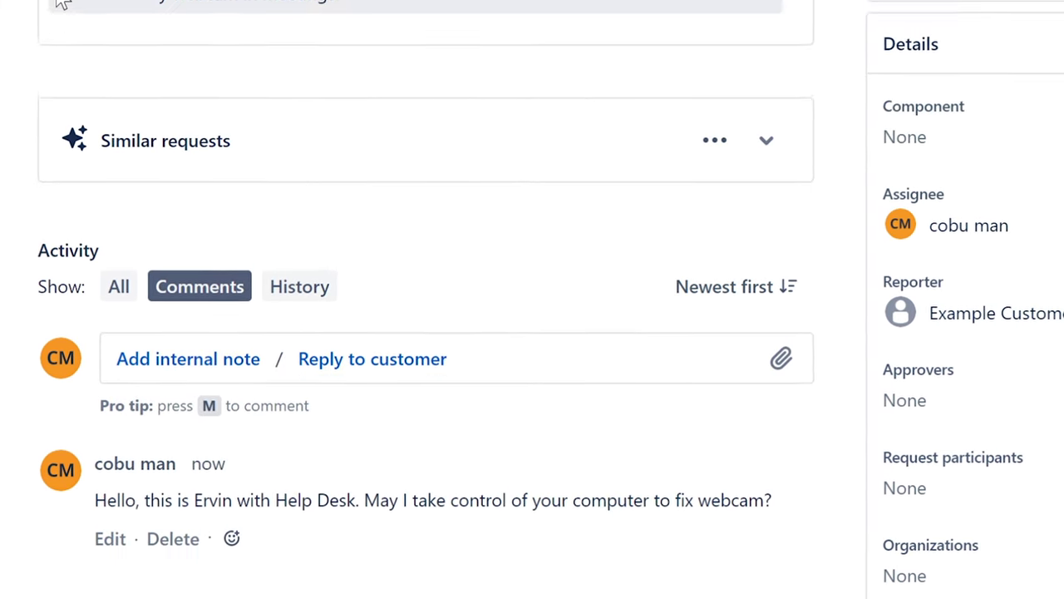
drag(60, 69, 393, 181)
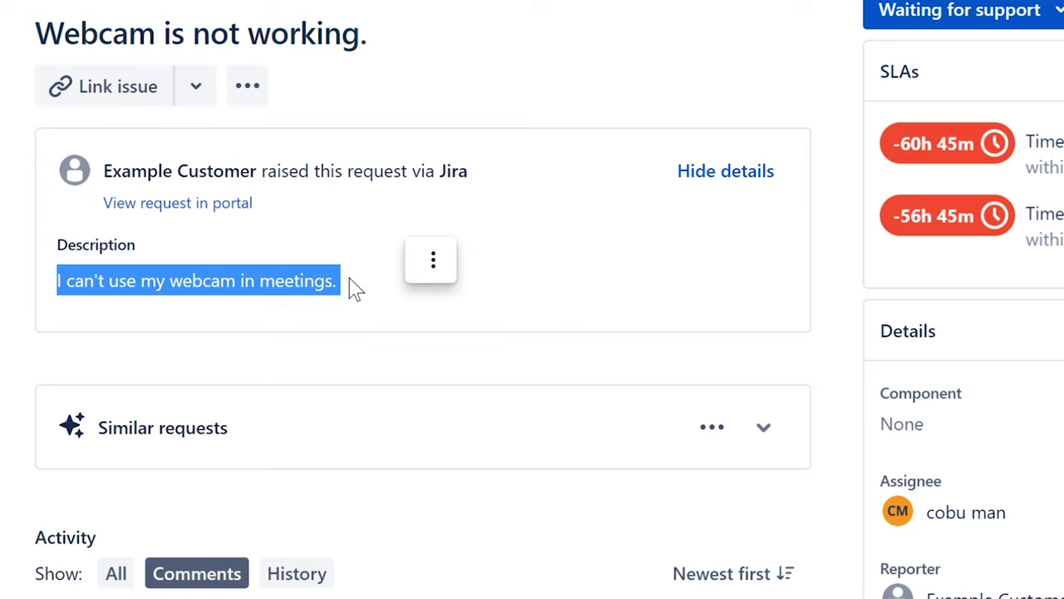
click(389, 247)
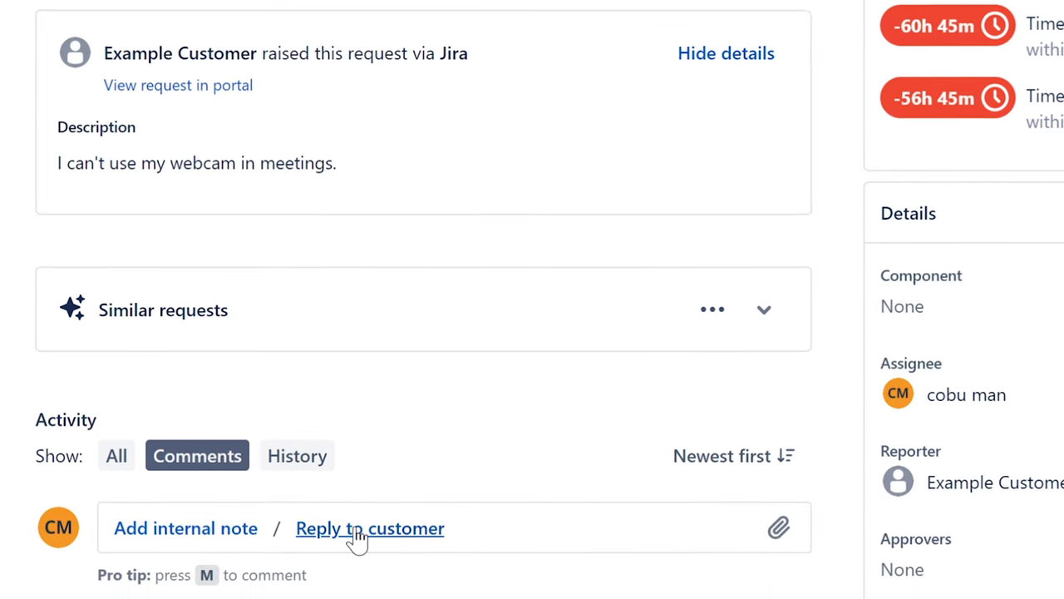
Post the reply 'Thanks, what is your computer name or ip address so I can access your computer?'
click(361, 574)
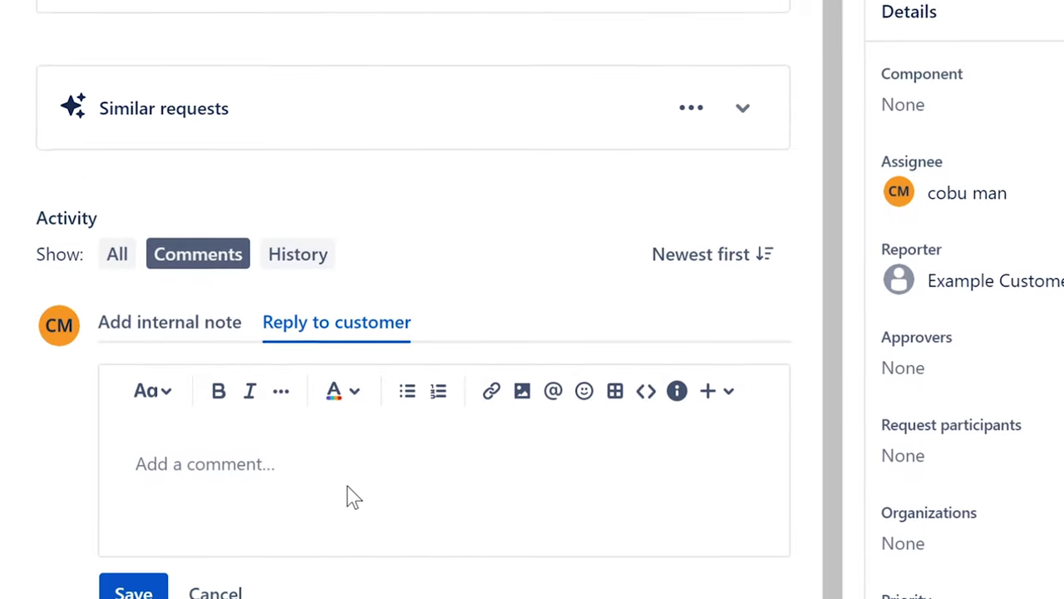
text(Tha)
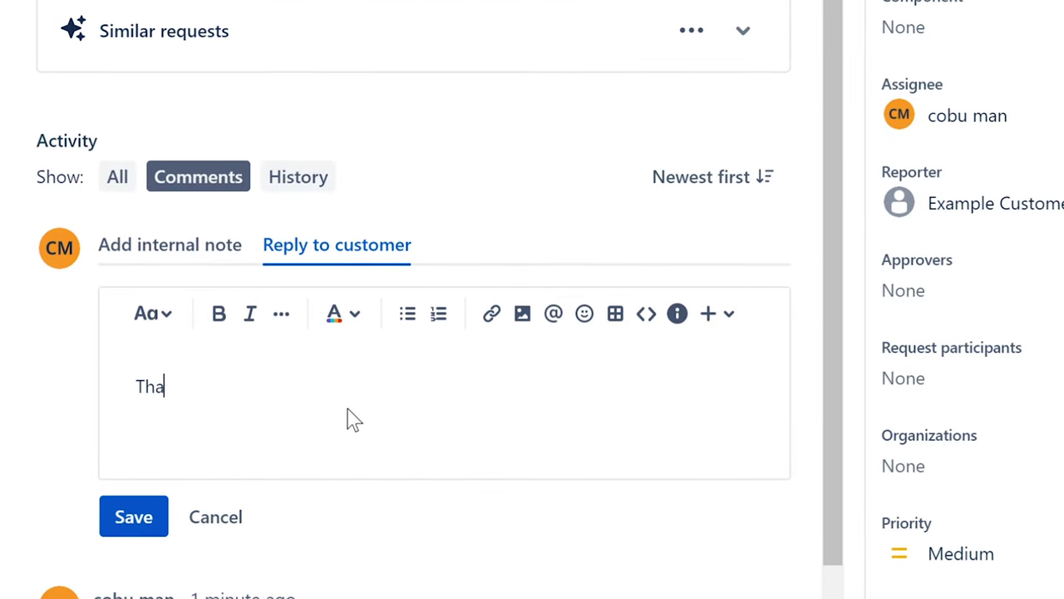
text(nks, what is your co)
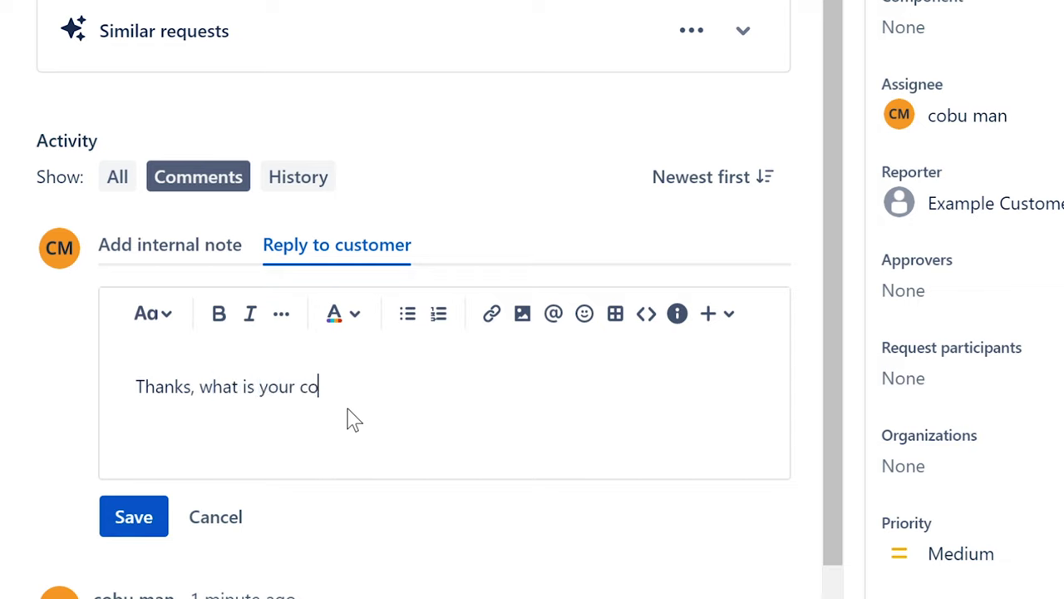
text(mputer name)
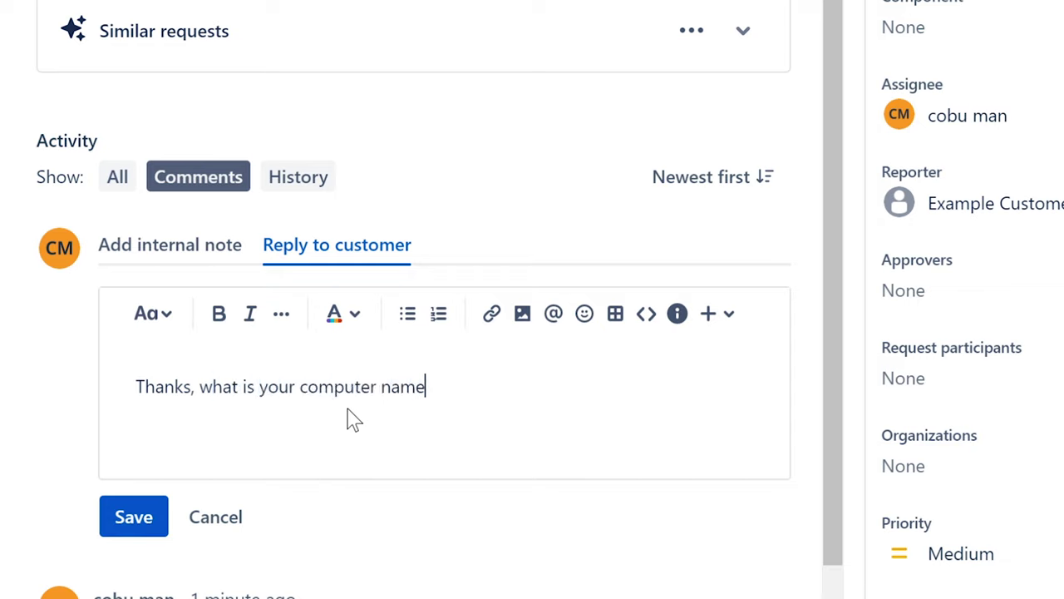
text( or ip address )
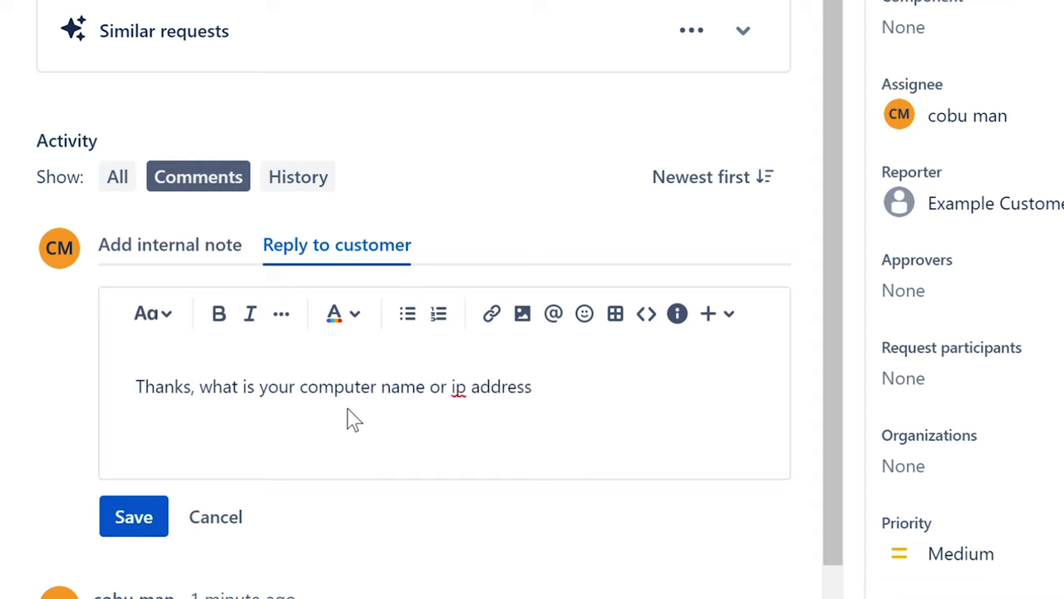
text(so I can access your )
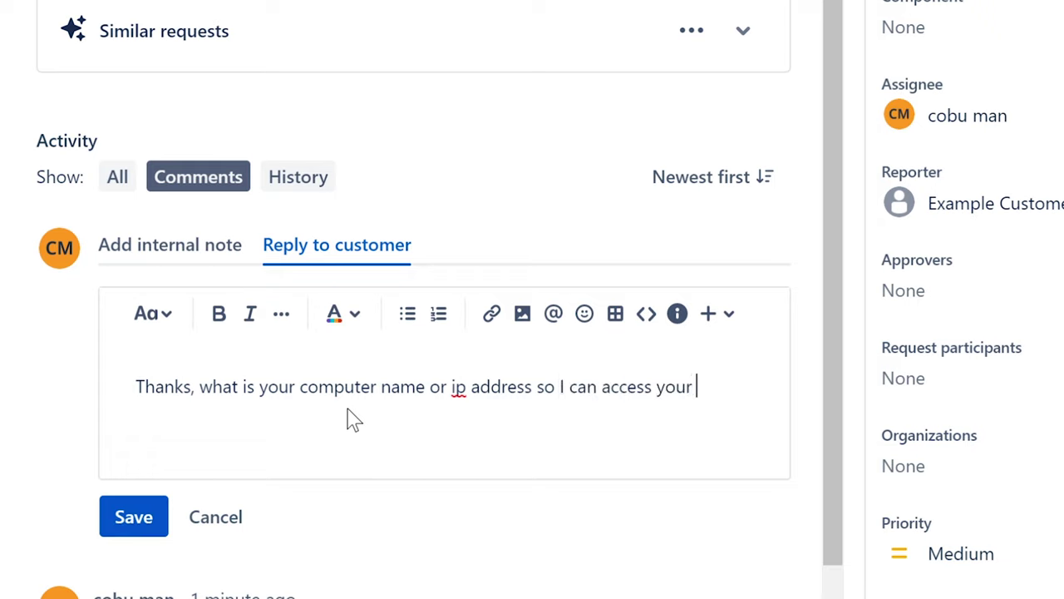
text(computer?)
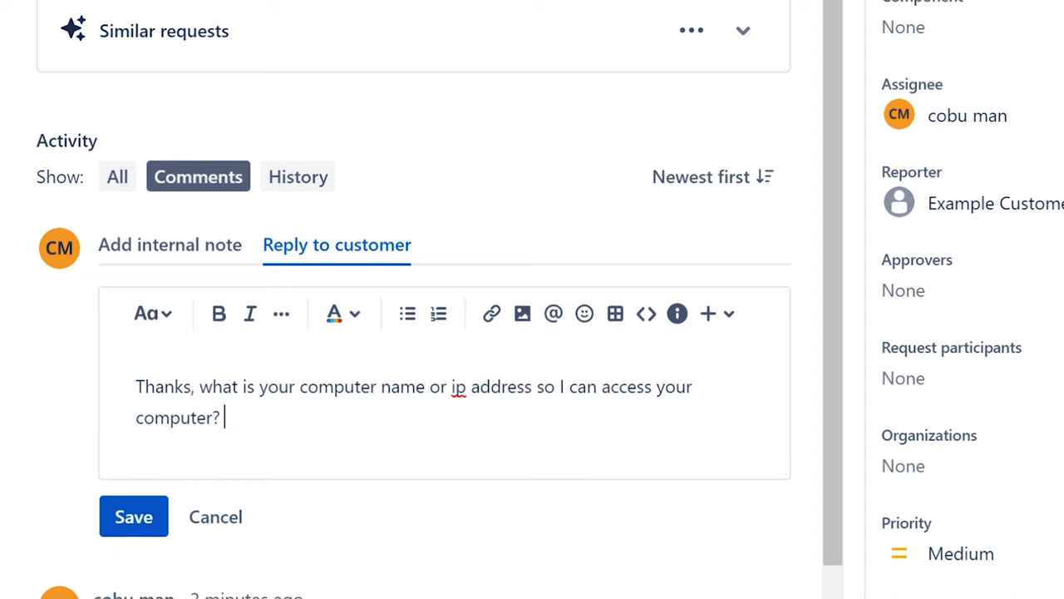
click(135, 517)
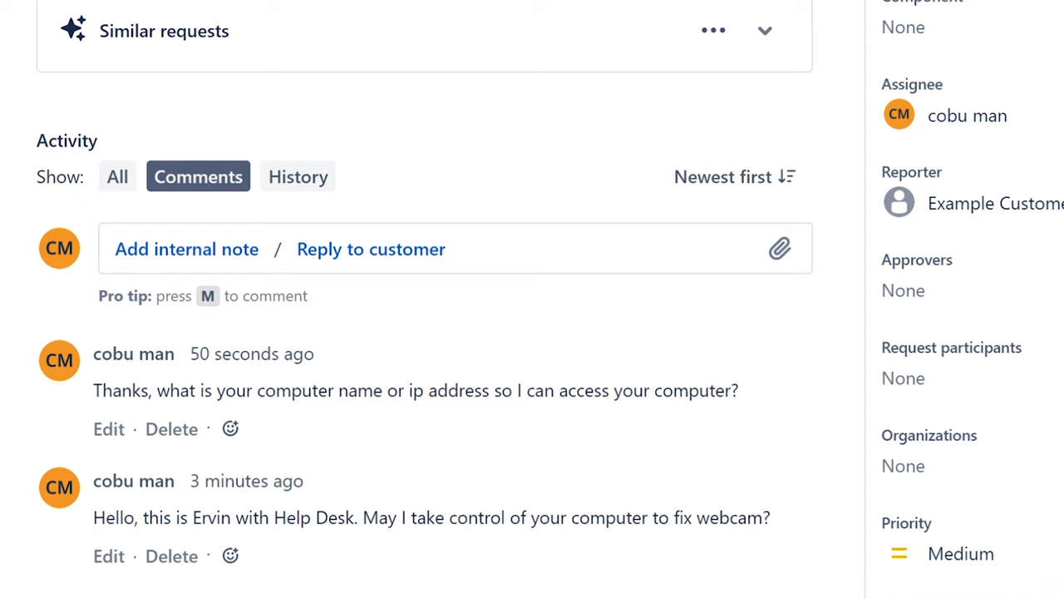
Launch the Windows Camera app from Start search to test the webcam
key(super)
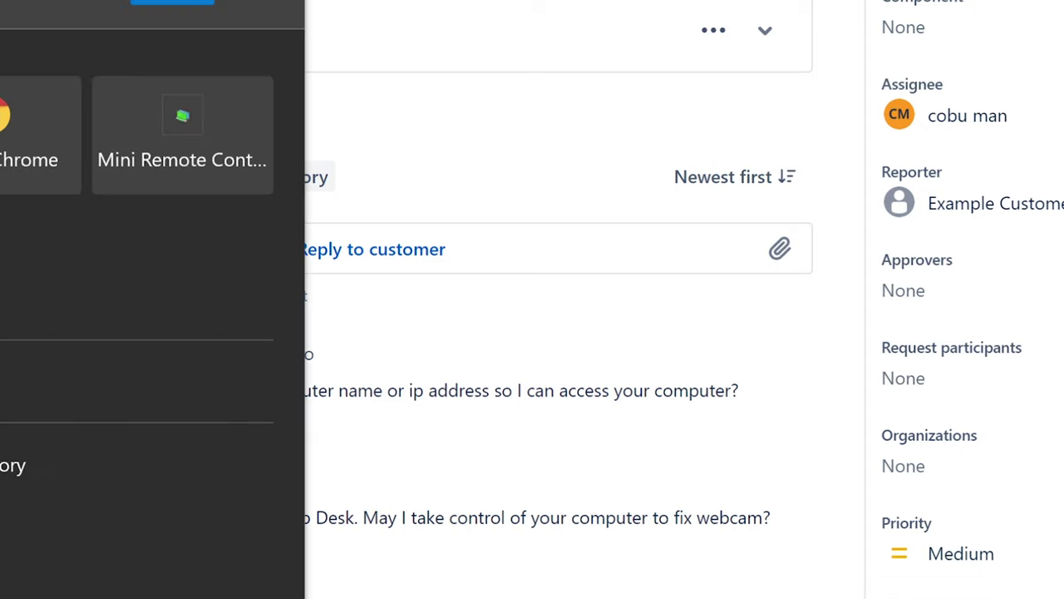
text(camera)
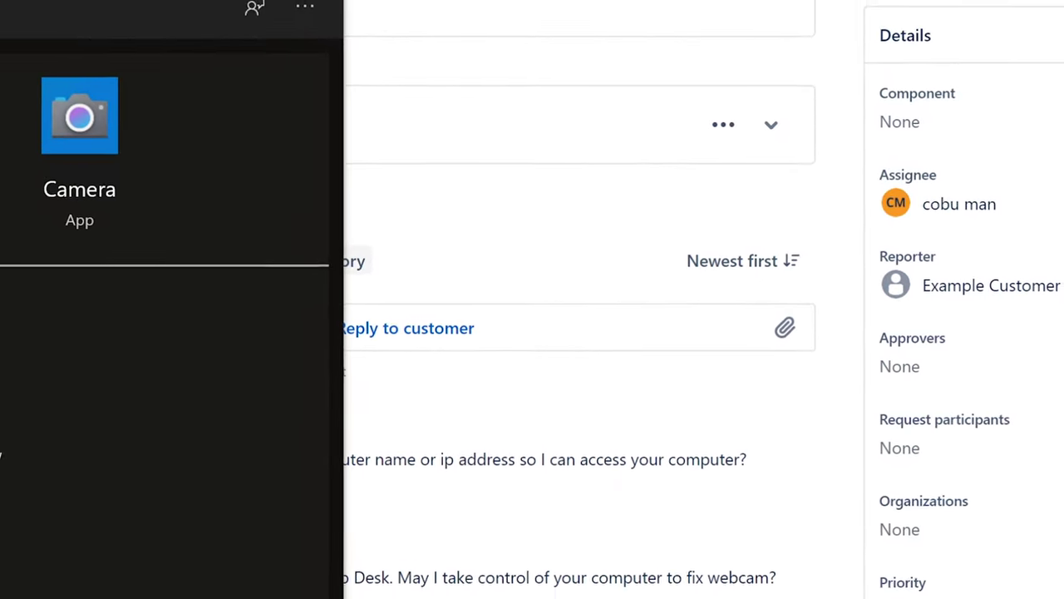
key(Return)
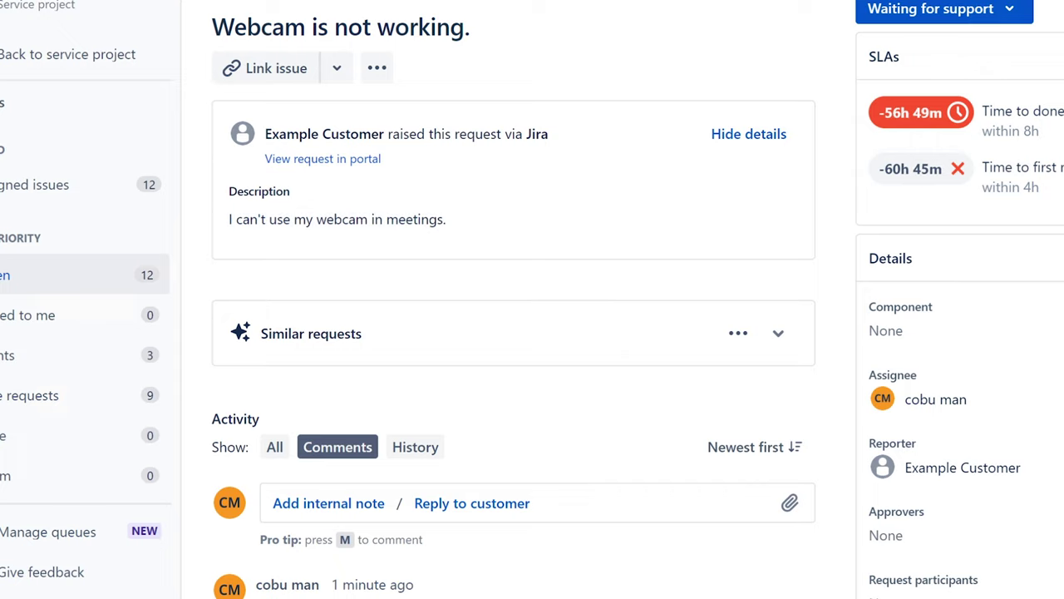
Start Zoom from Start search so Zoom Cloud Meetings opens
key(super+s)
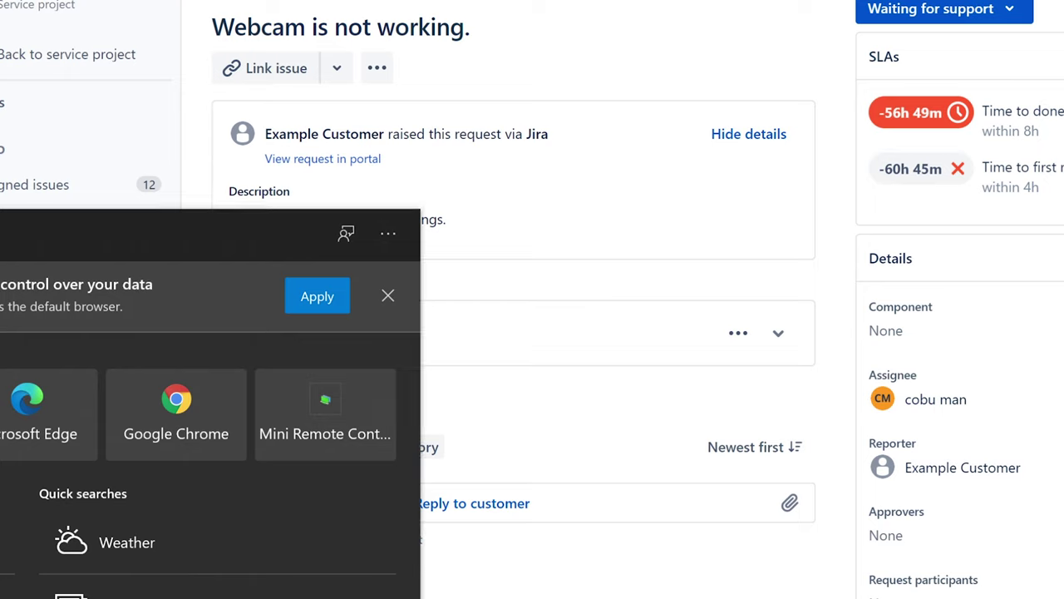
text(zoom)
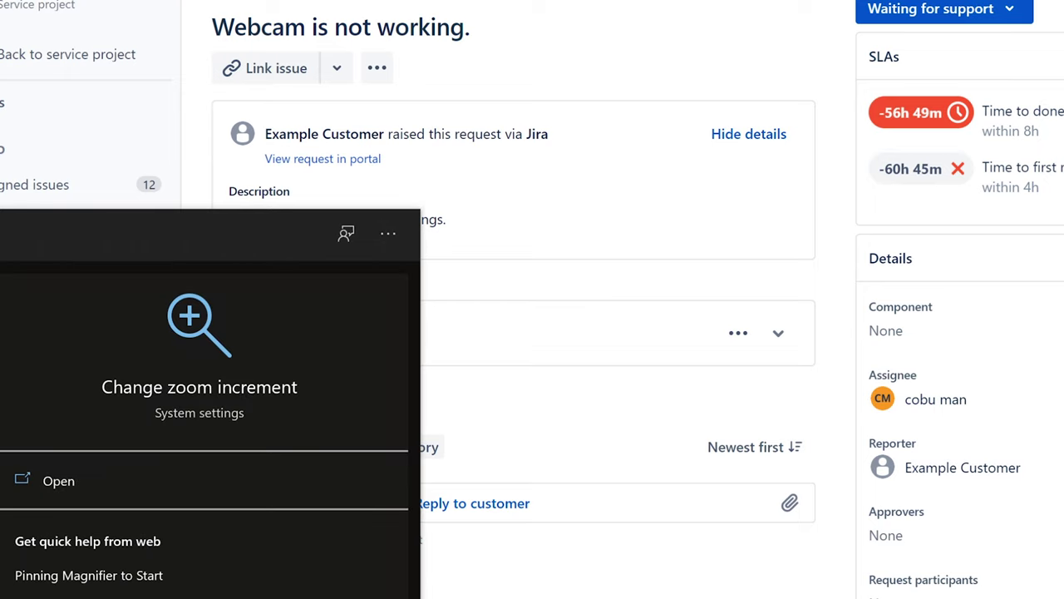
click(356, 501)
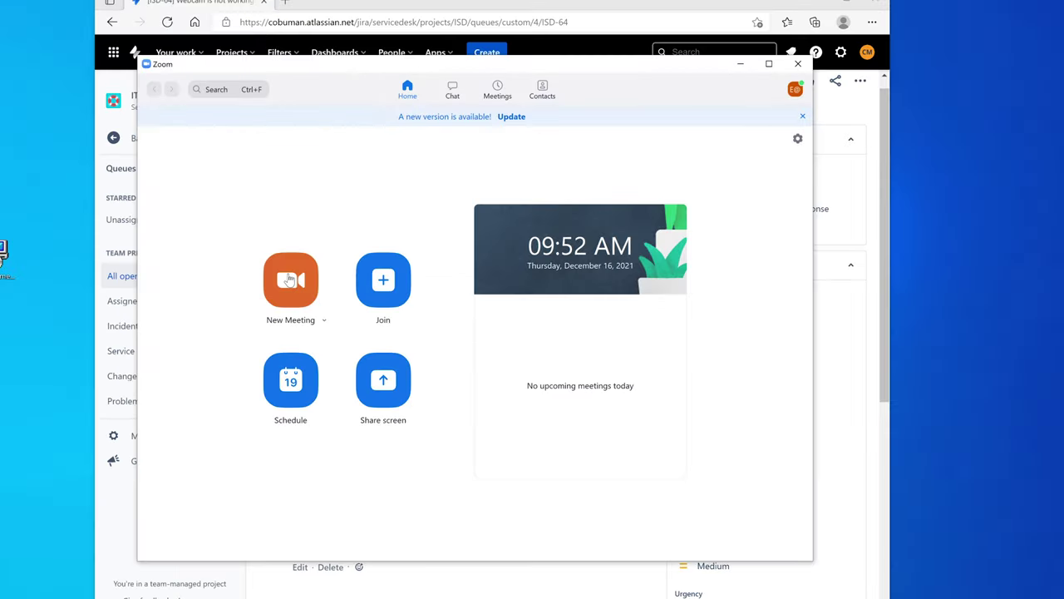
Start a new Zoom meeting with computer audio, dismiss the firewall alert, and try turning on video
click(291, 276)
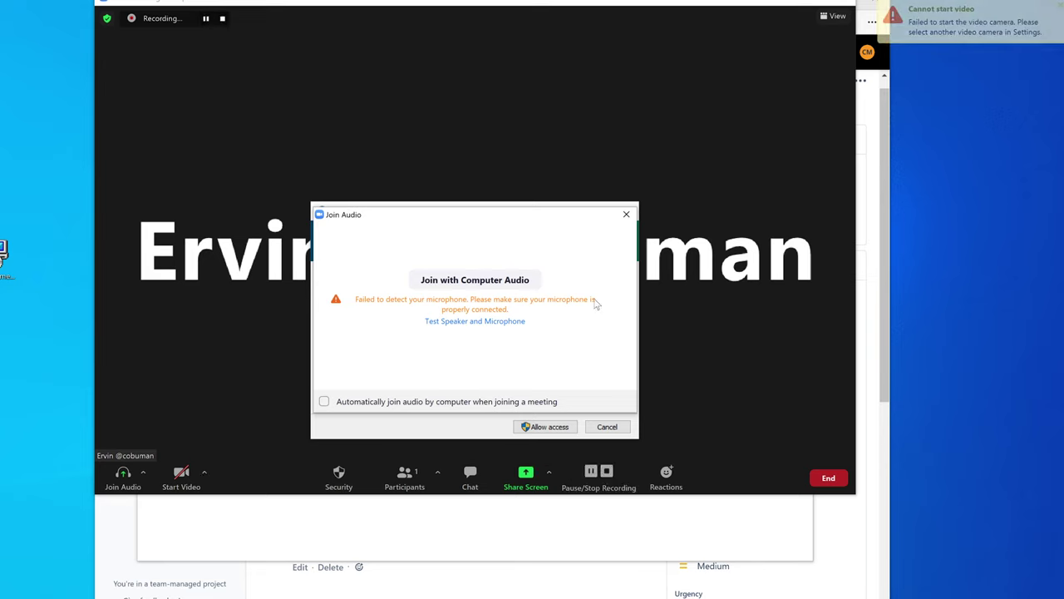
click(498, 285)
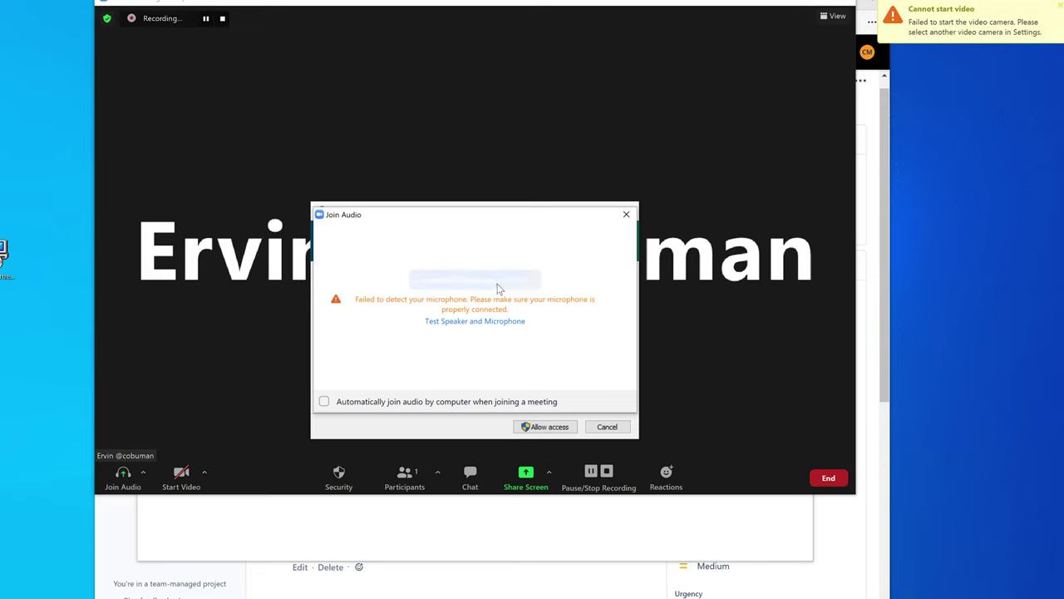
click(627, 214)
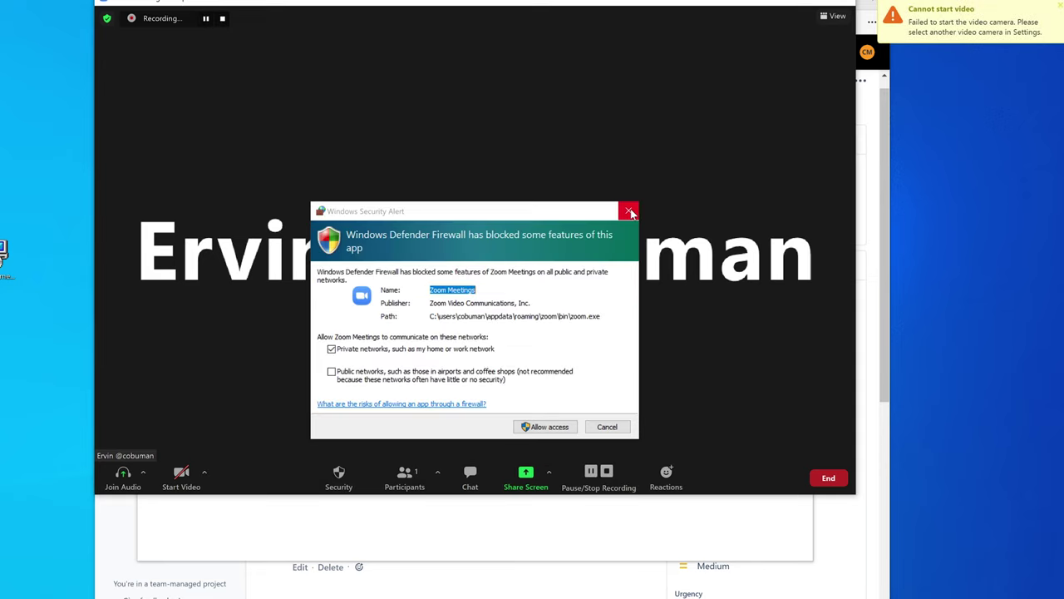
click(631, 213)
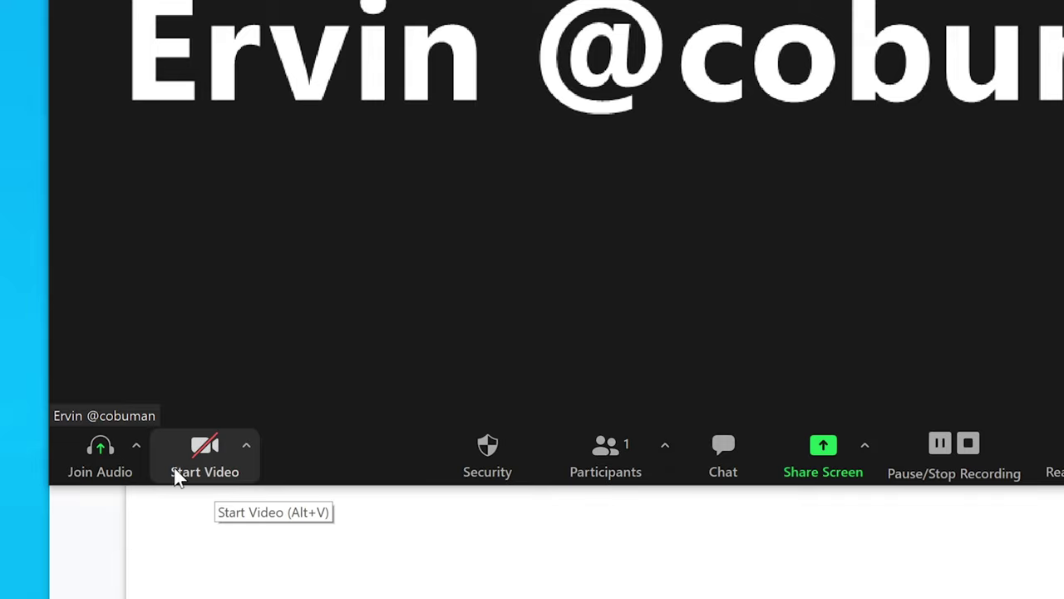
click(221, 434)
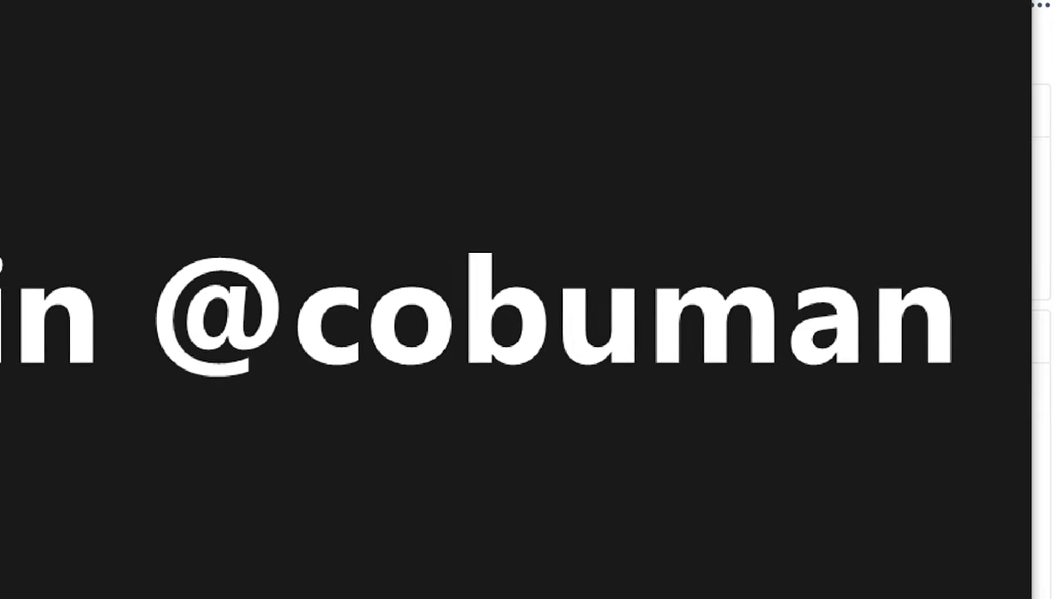
click(195, 559)
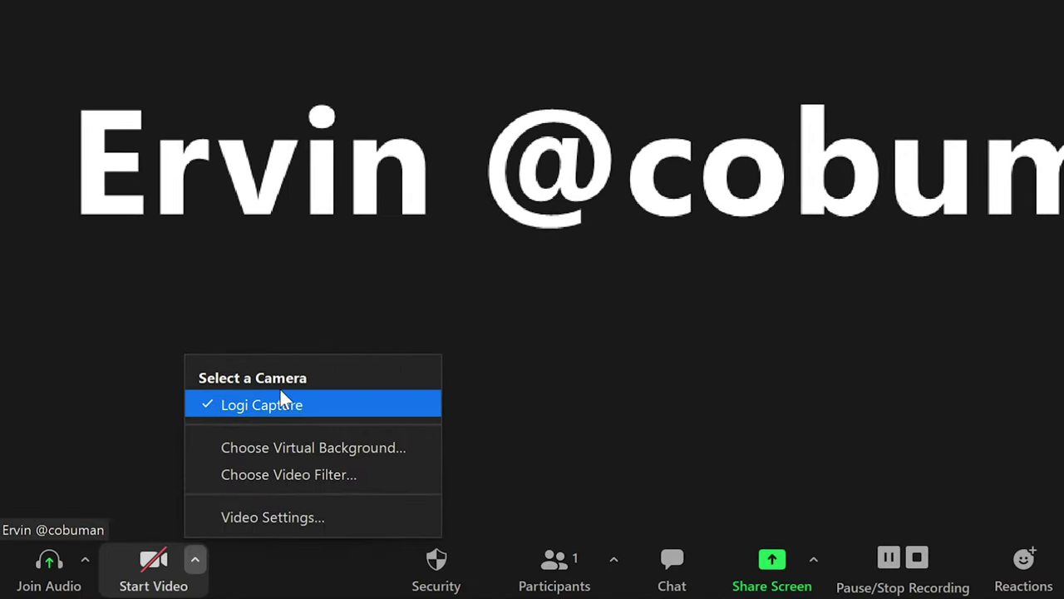
click(277, 517)
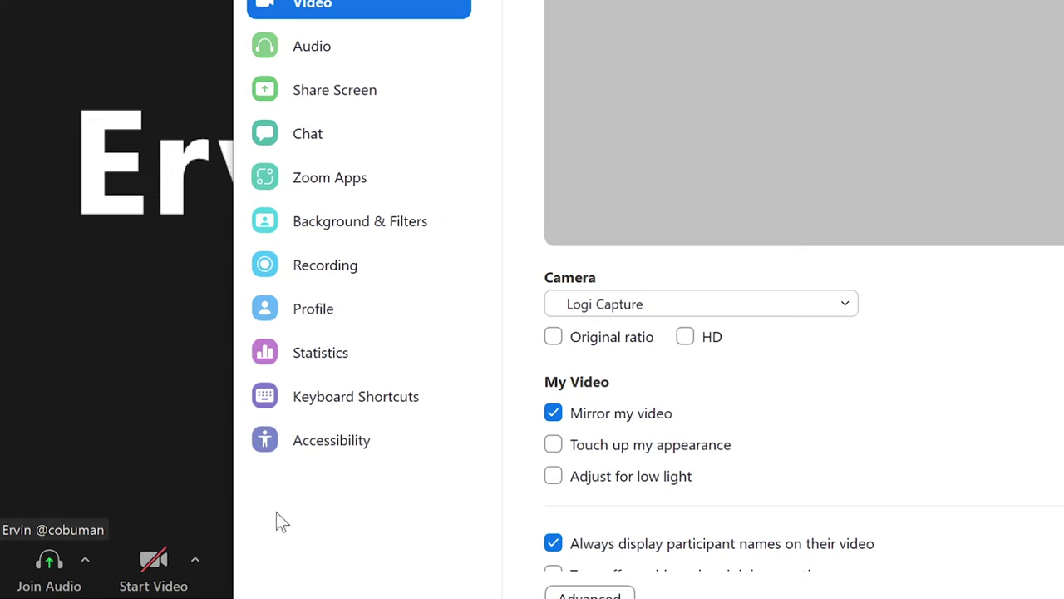
click(844, 305)
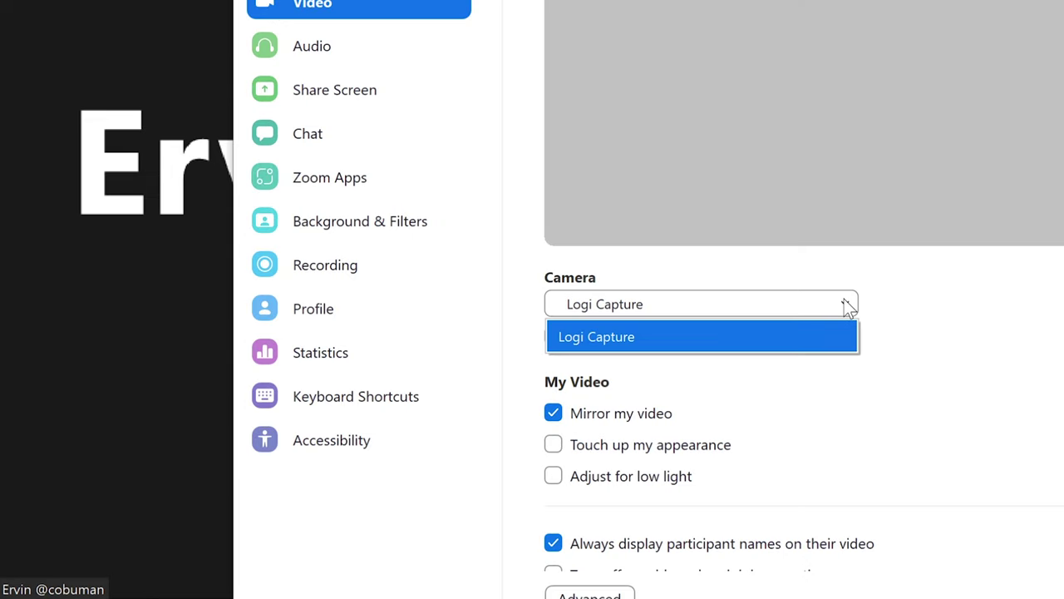
click(852, 312)
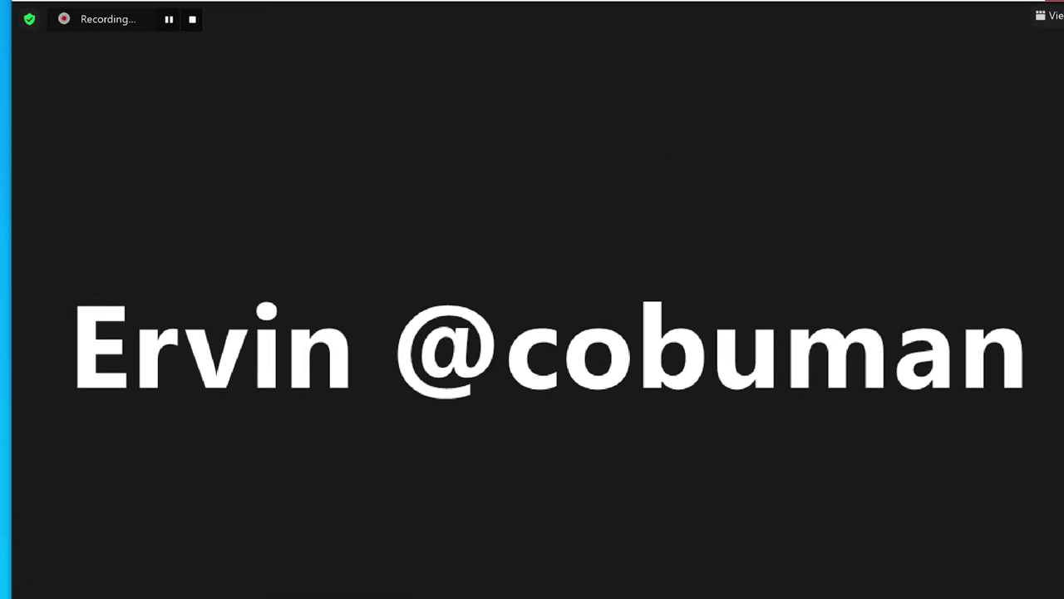
Leave the Zoom meeting, postpone the update, and close the recording folder and Zoom
key(alt+q)
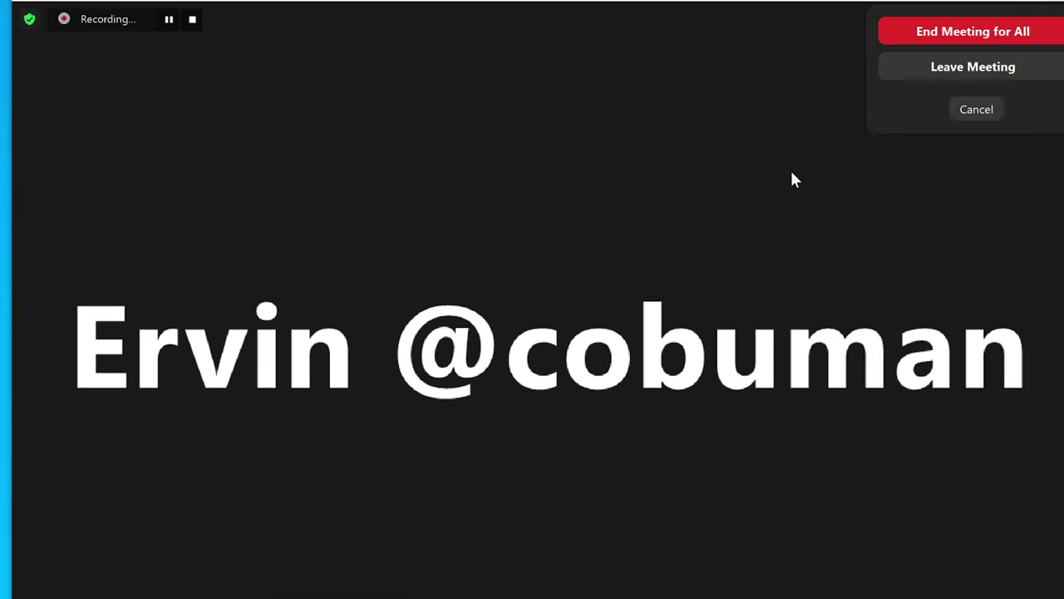
click(983, 66)
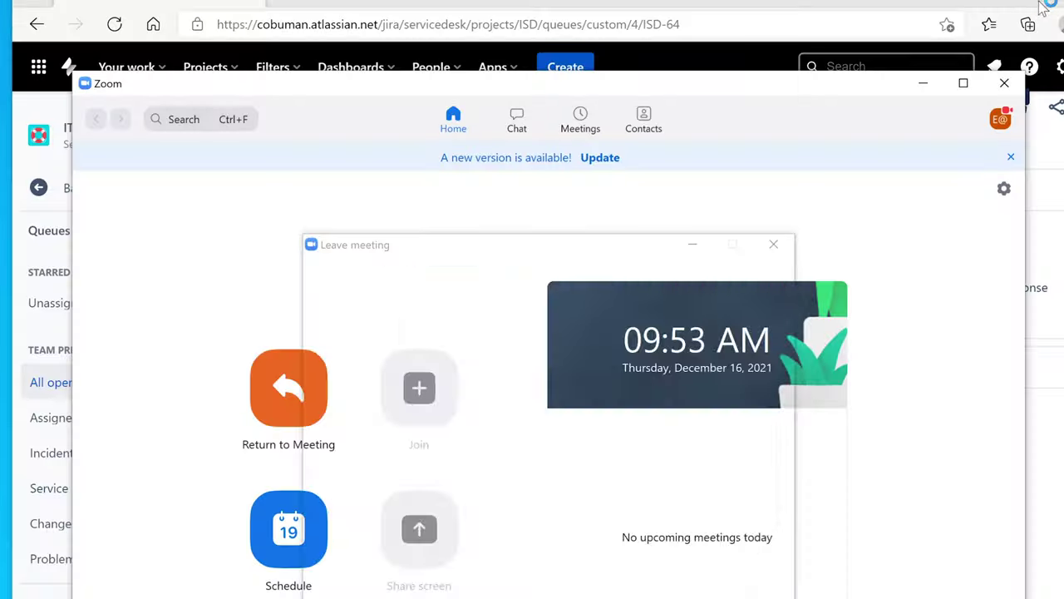
click(731, 589)
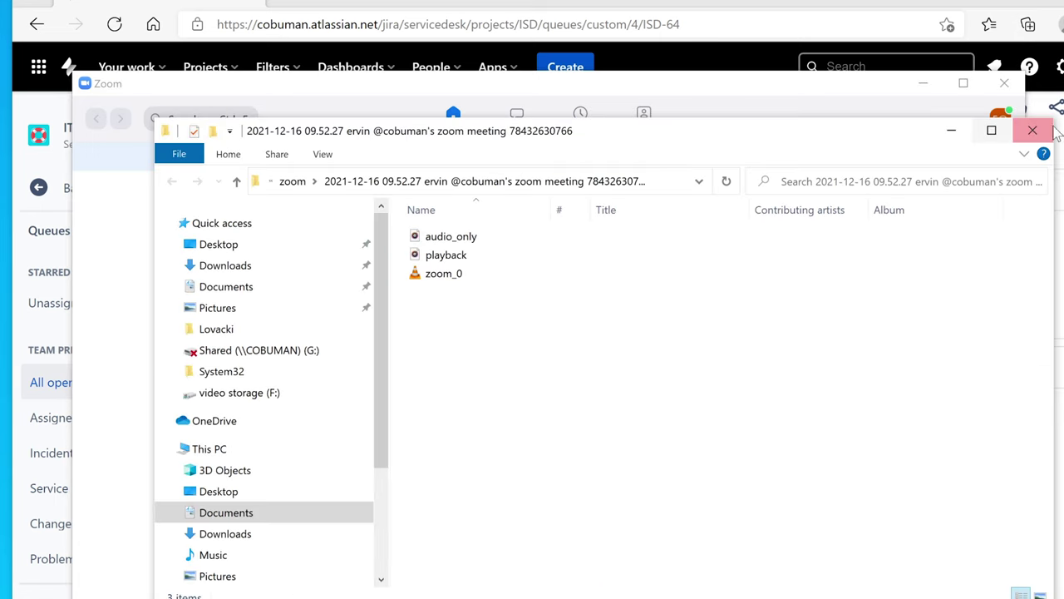
click(1032, 131)
click(1005, 84)
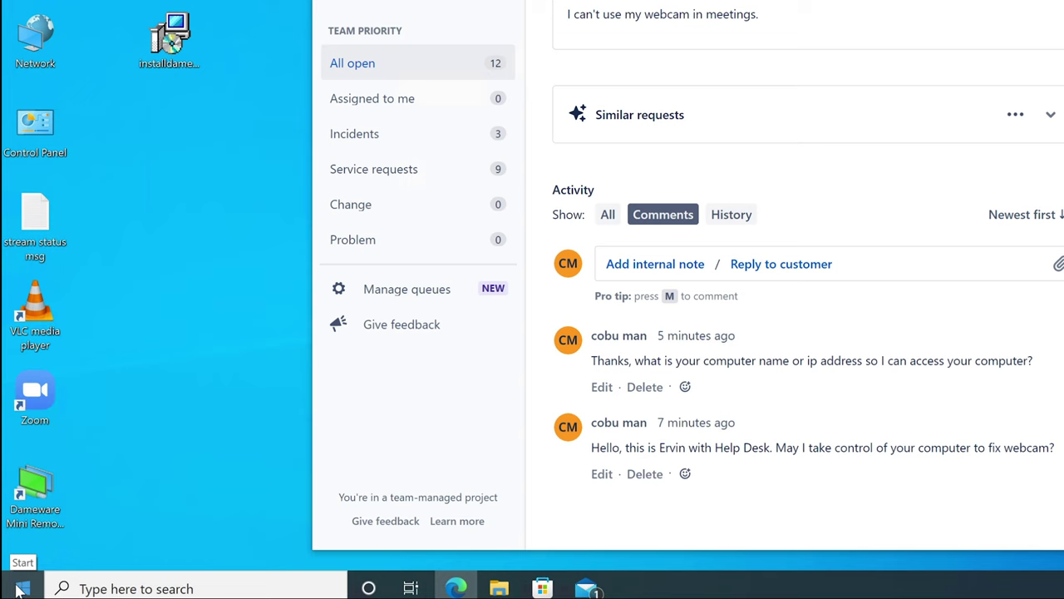
Open Device Manager from the Start menu and dismiss the standard-user warning
right_click(23, 588)
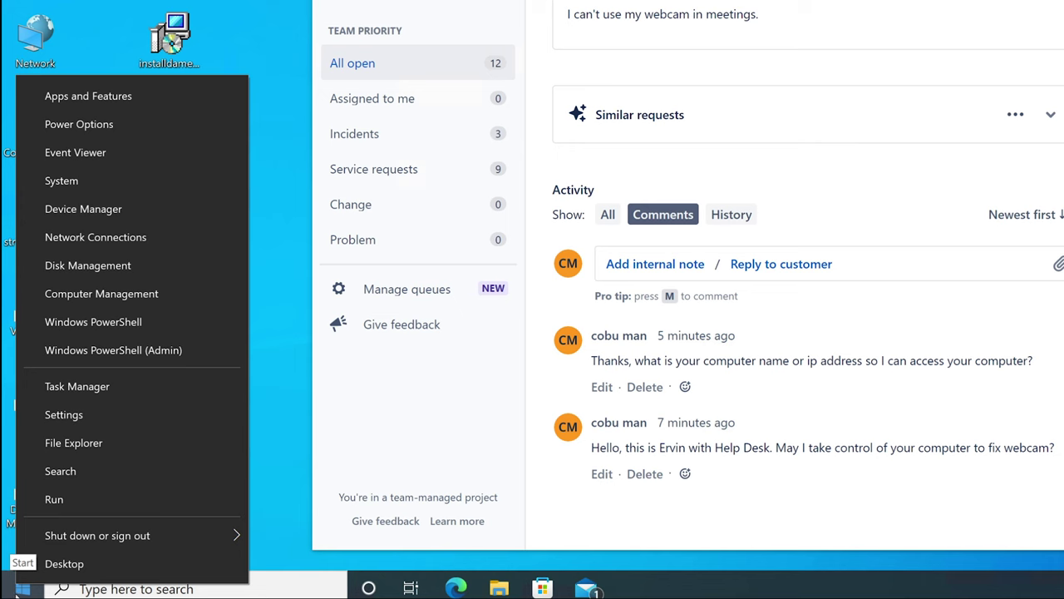
click(106, 209)
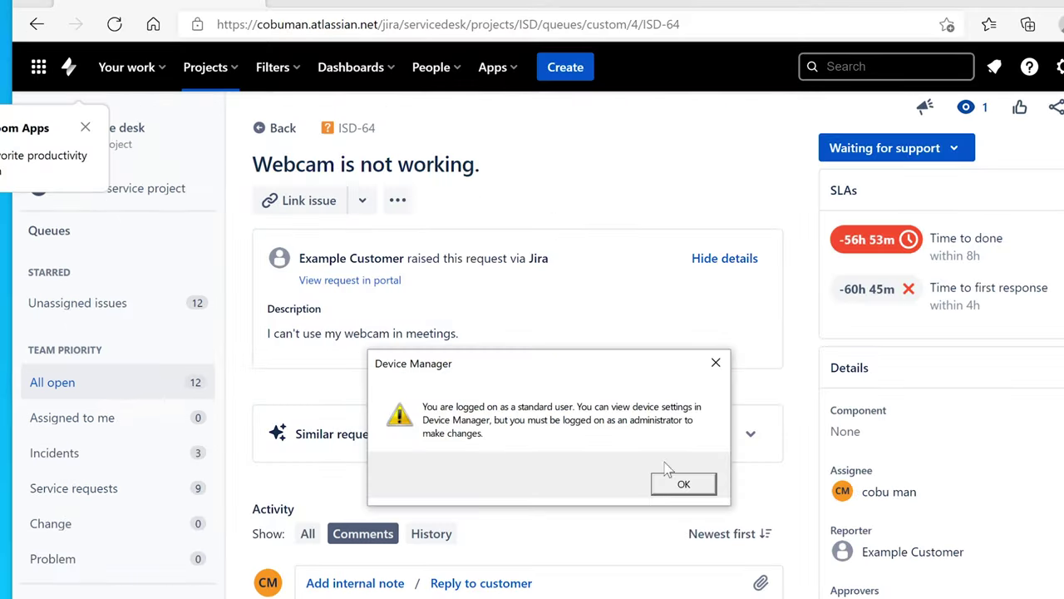
click(684, 484)
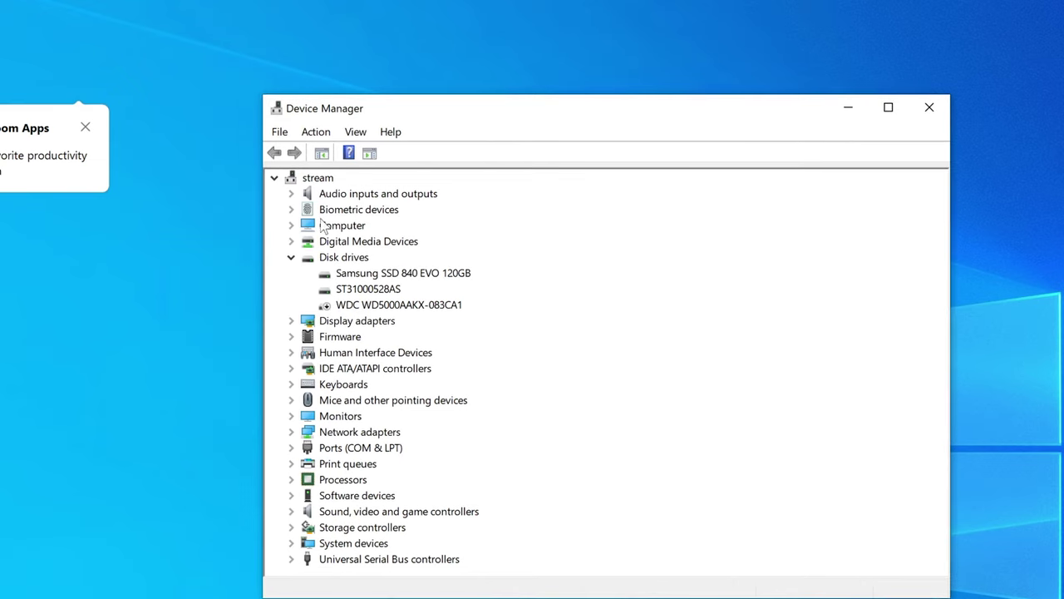
Expand and collapse Digital Media Devices and Disk drives to locate the Imaging devices entry
click(291, 241)
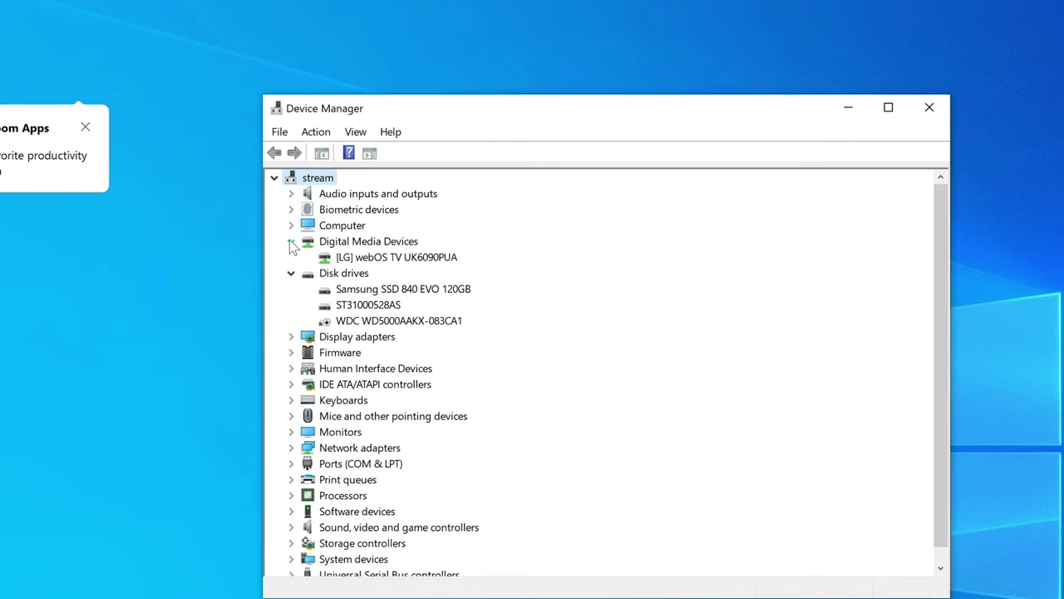
click(290, 241)
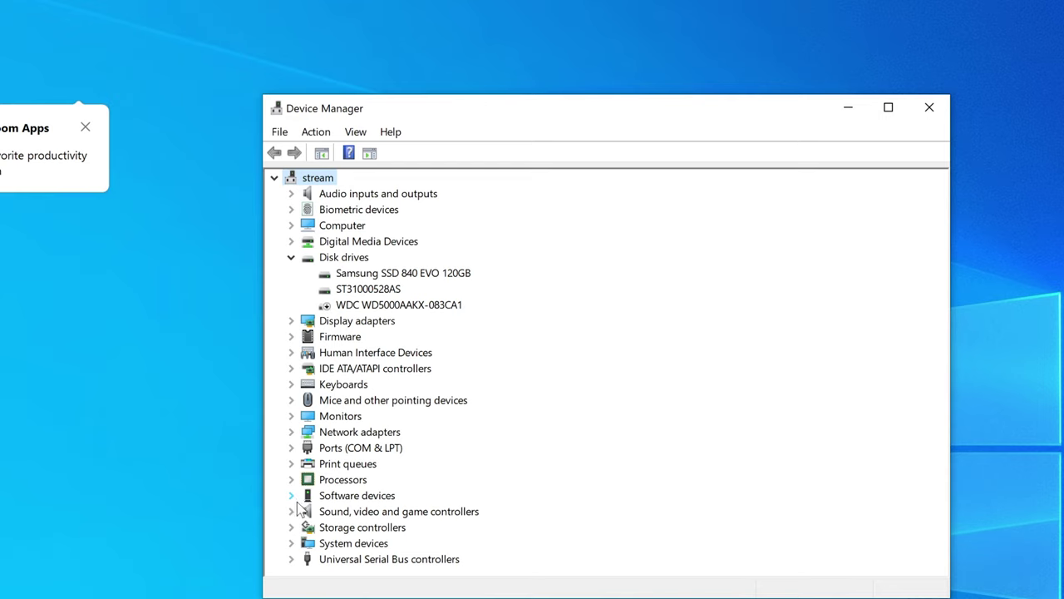
click(291, 257)
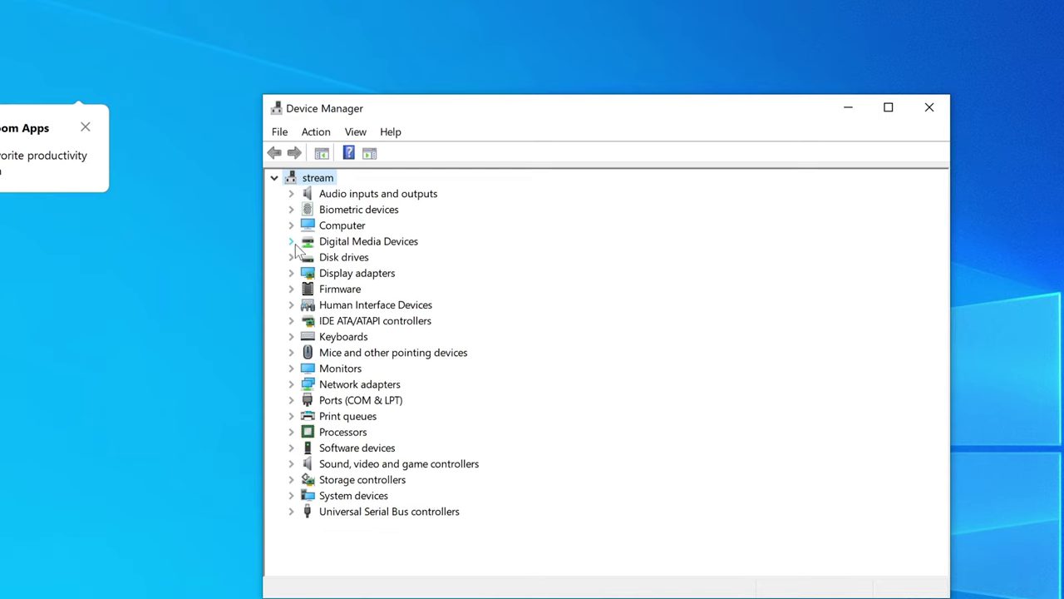
click(291, 241)
click(291, 241)
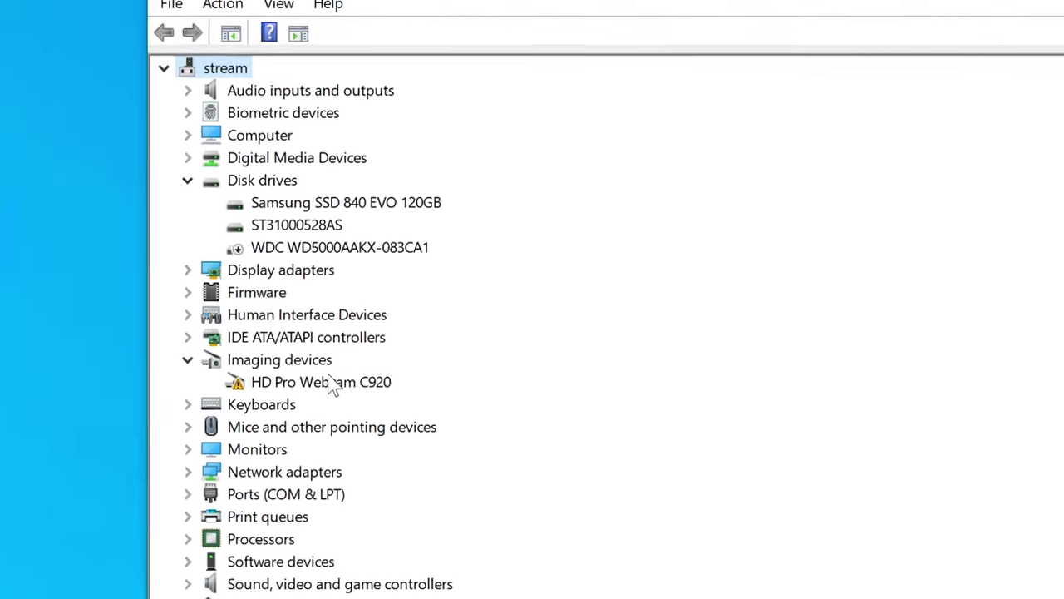
Check the HD Pro Webcam C920 entry and its options, then close Device Manager
click(330, 382)
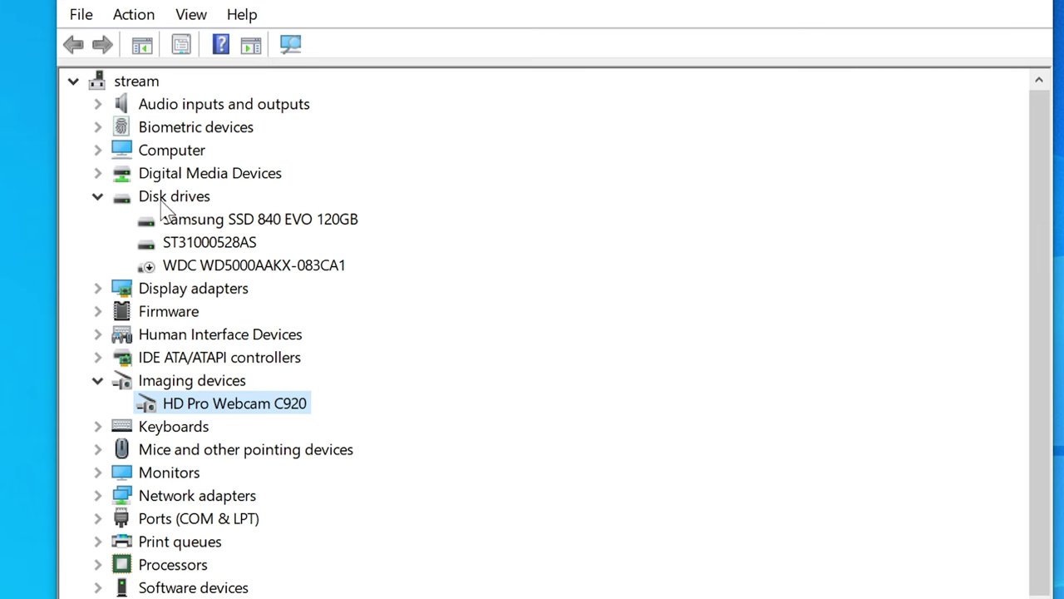
click(98, 198)
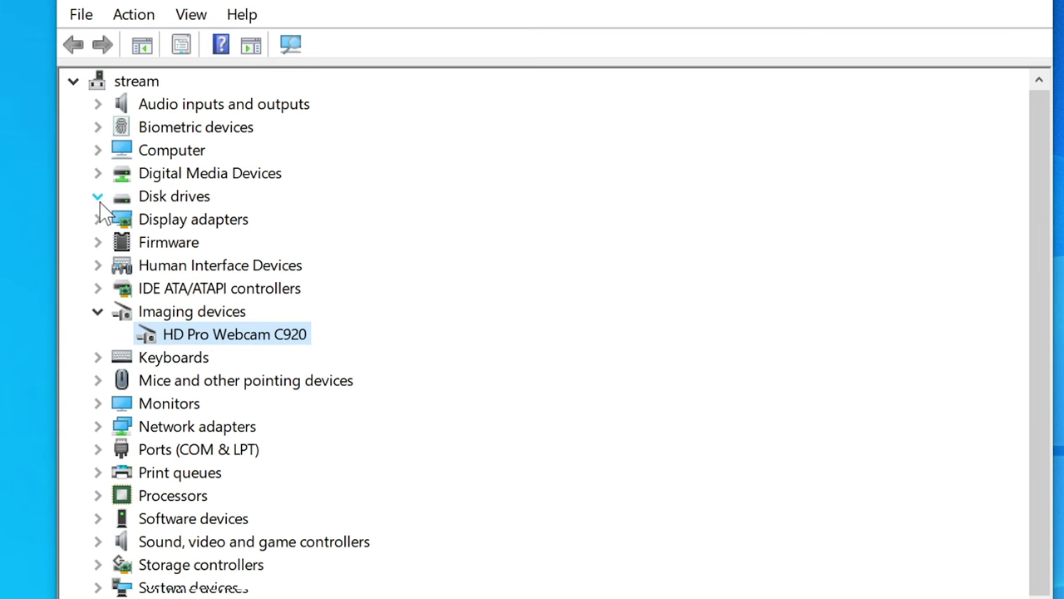
right_click(226, 345)
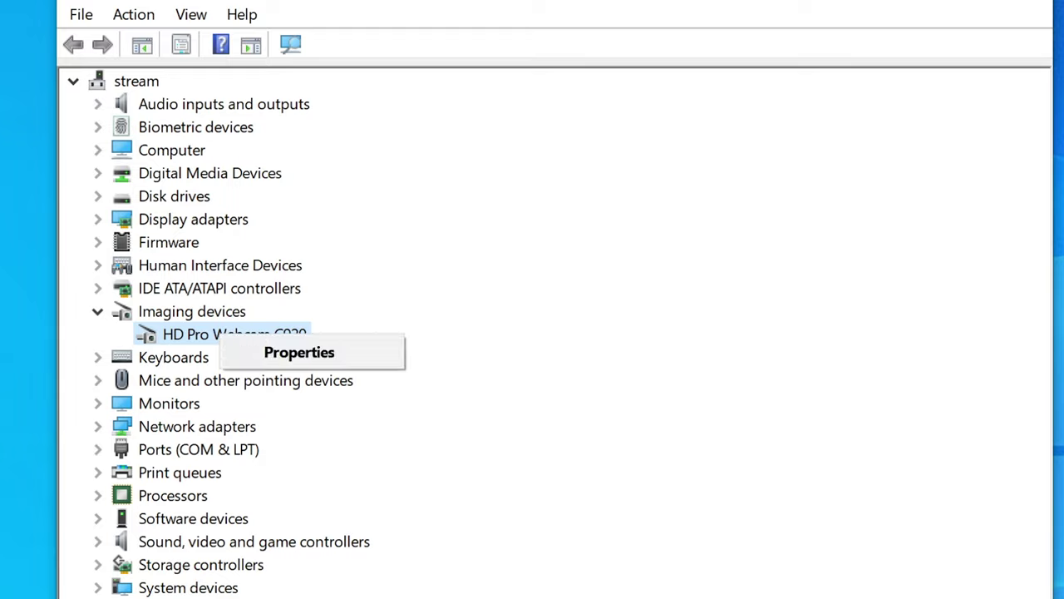
click(1031, 2)
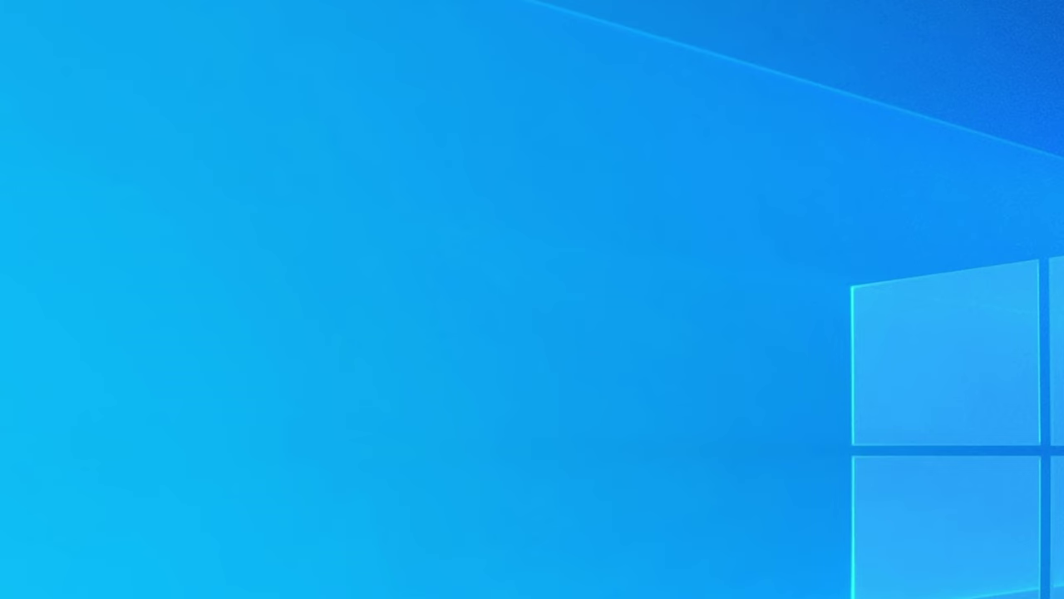
Relaunch Zoom via Windows search and start a new meeting, which stops responding
key(super+s)
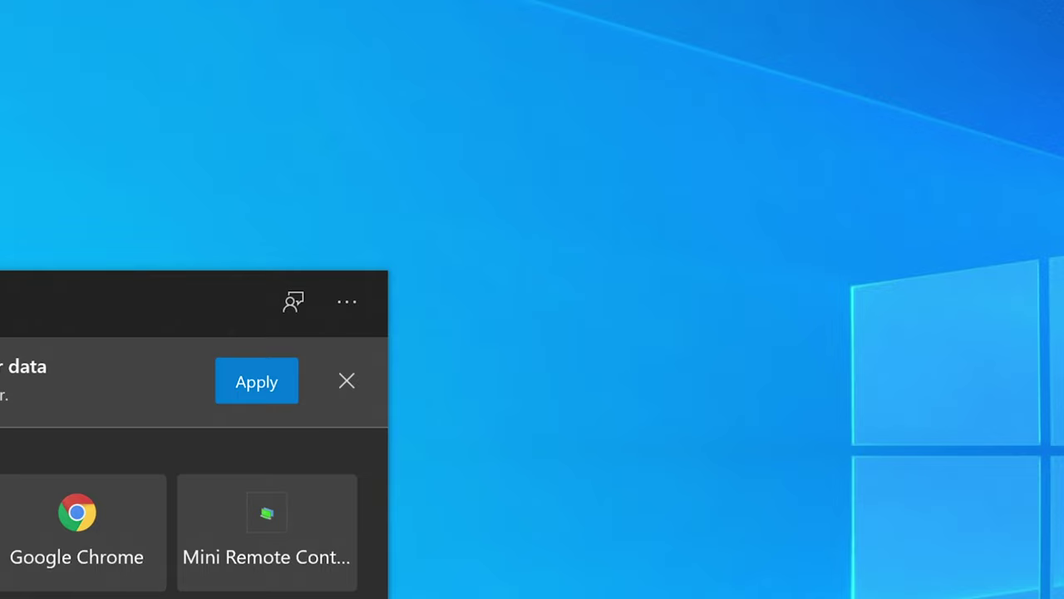
key(Escape)
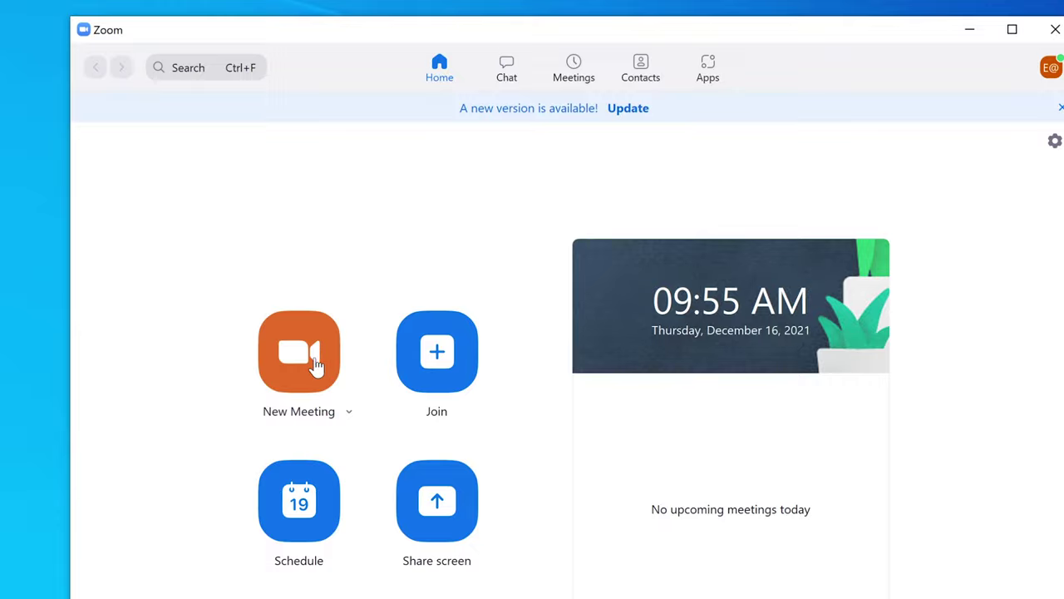
click(316, 363)
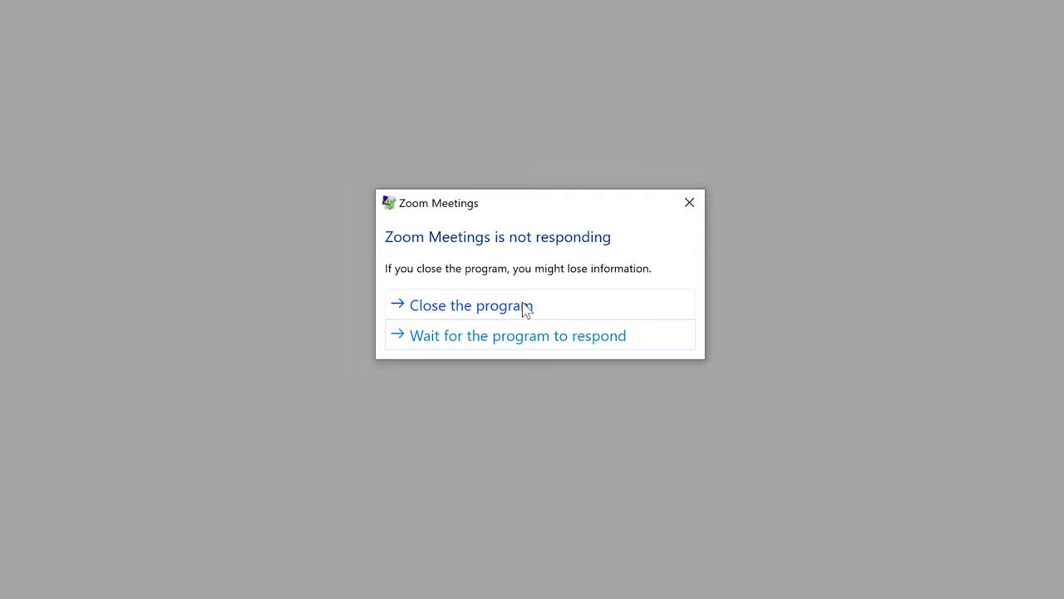
Close the frozen Zoom meeting and open Task Manager with processes sorted by CPU usage, highest first
click(525, 308)
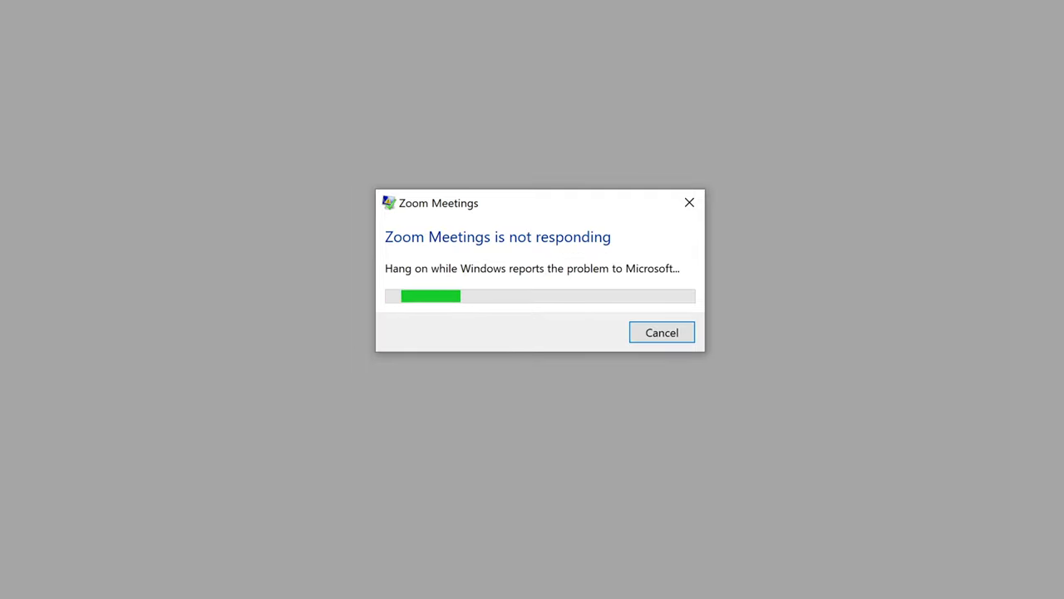
right_click(637, 598)
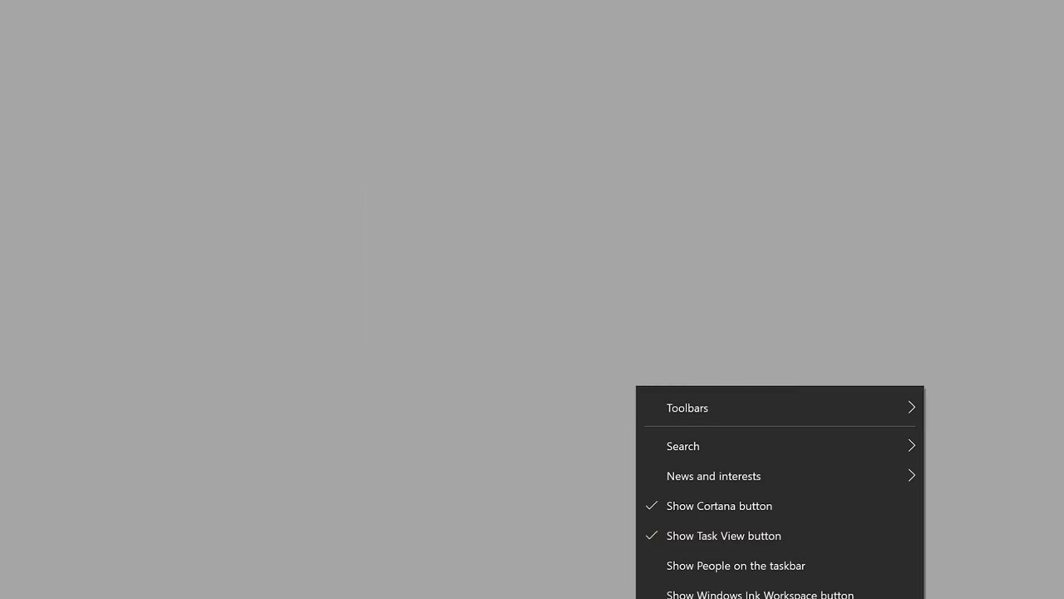
click(715, 597)
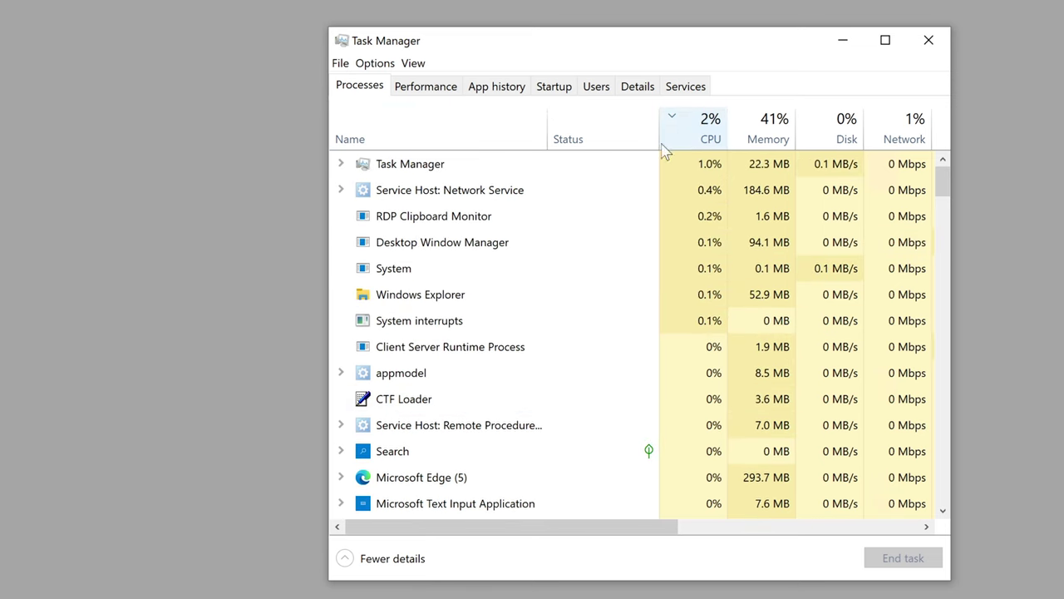
click(700, 139)
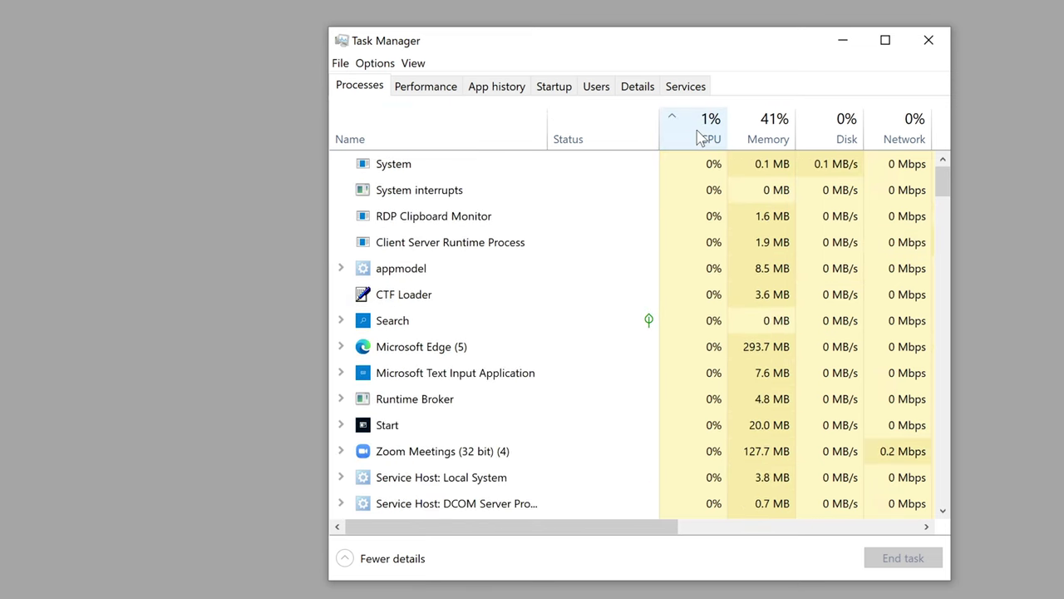
click(701, 138)
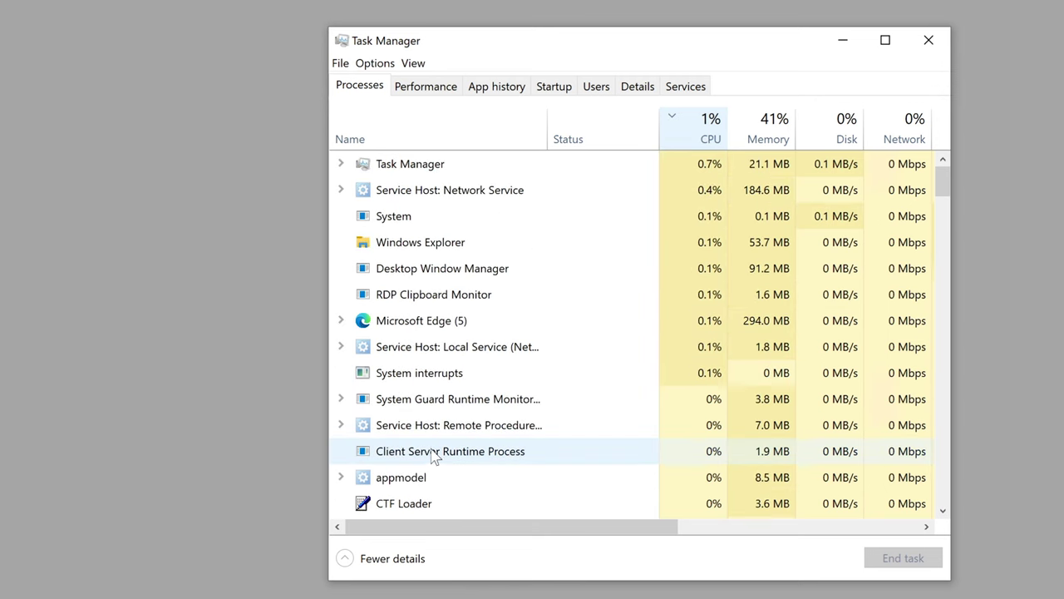
Start a new Zoom meeting and confirm the live webcam feed of the window blinds
click(483, 172)
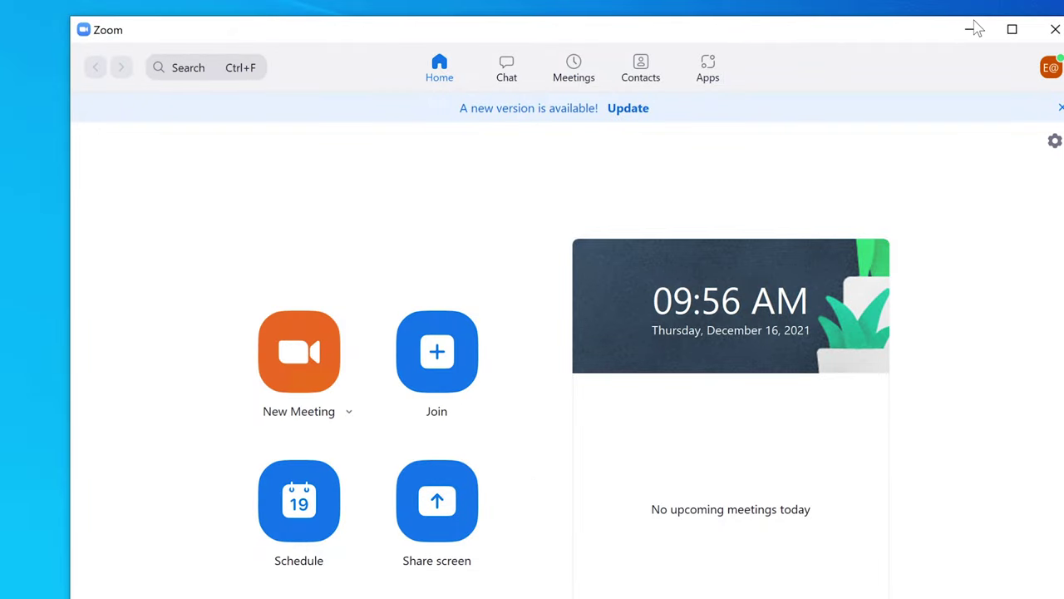
click(254, 359)
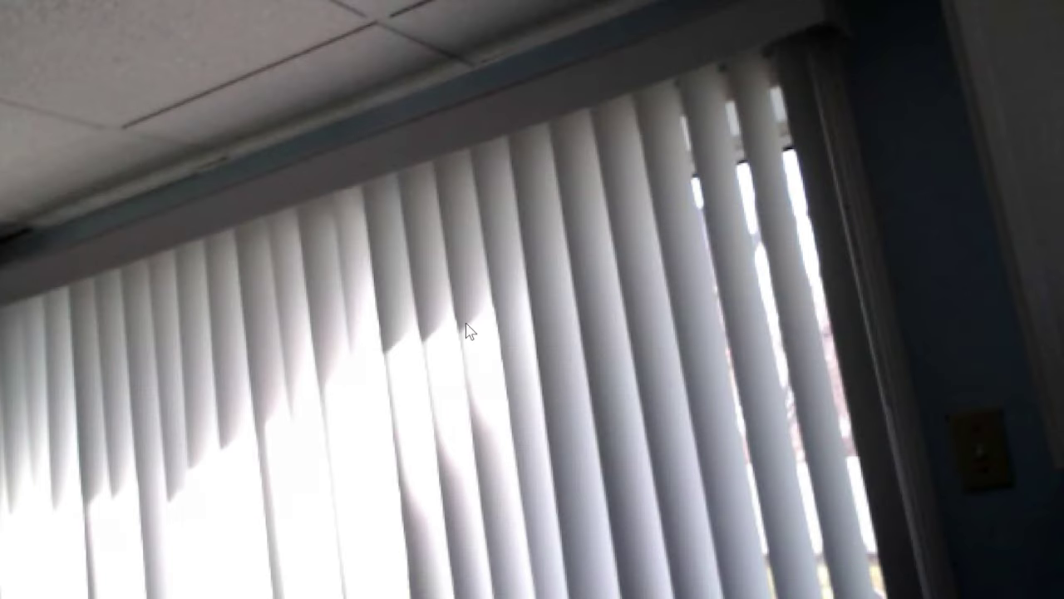
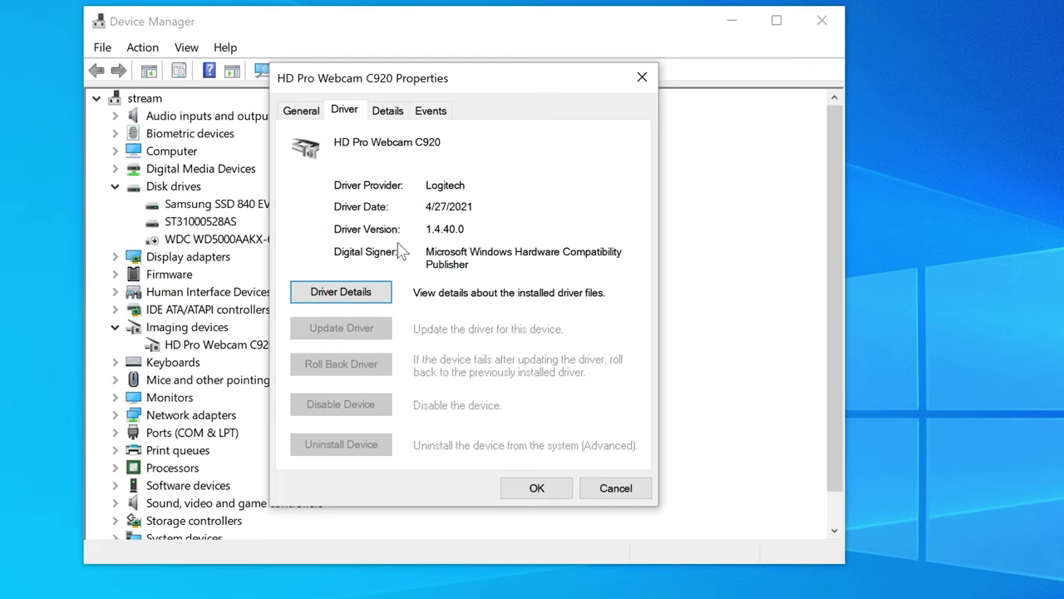
Leave the webcam driver properties unchanged, cancel the dialog, and exit Device Manager
drag(472, 206, 426, 206)
click(437, 206)
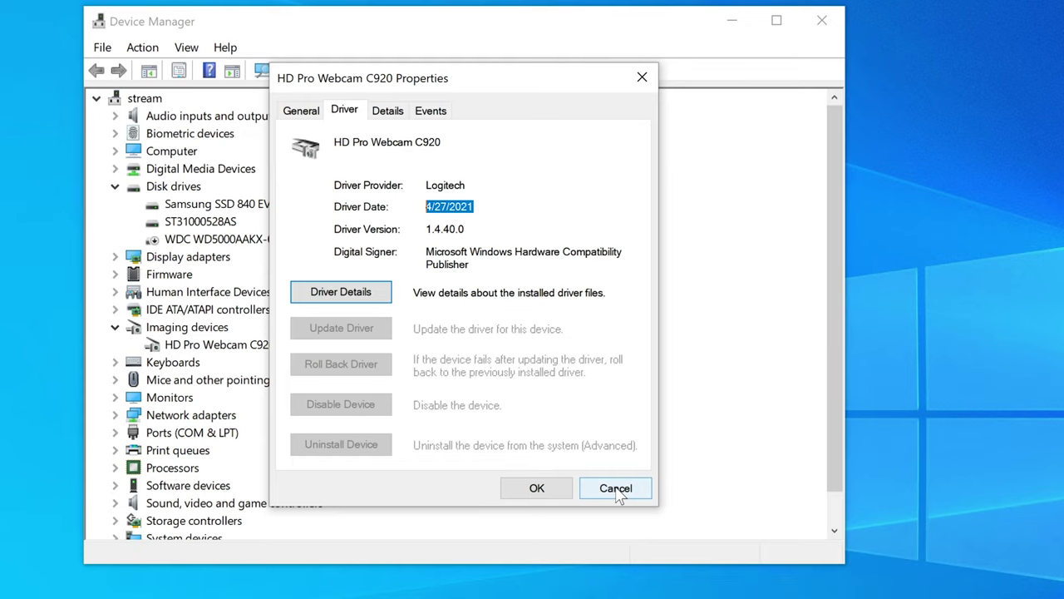
click(616, 488)
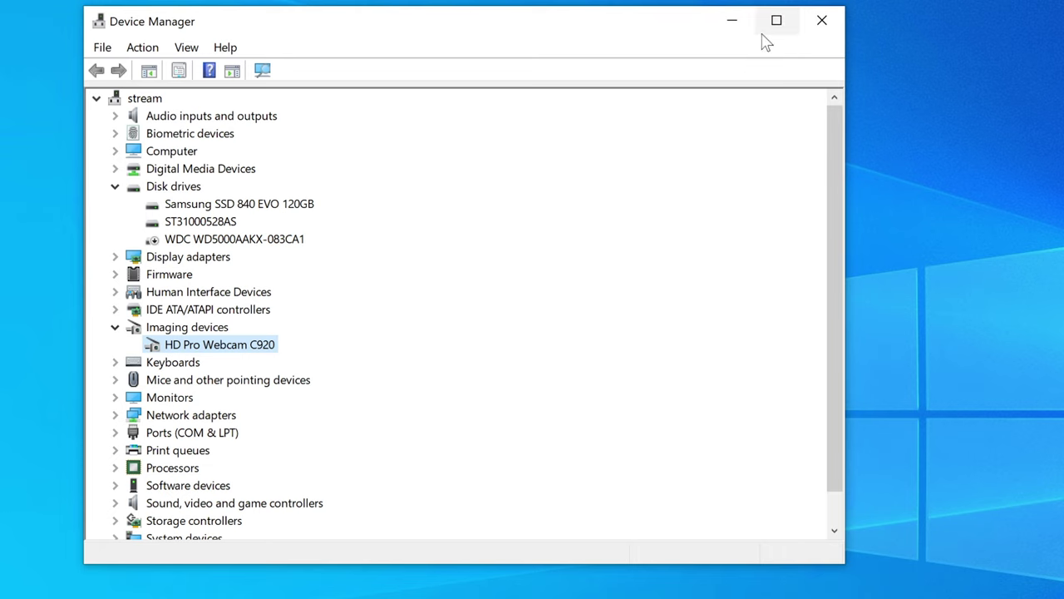
click(823, 21)
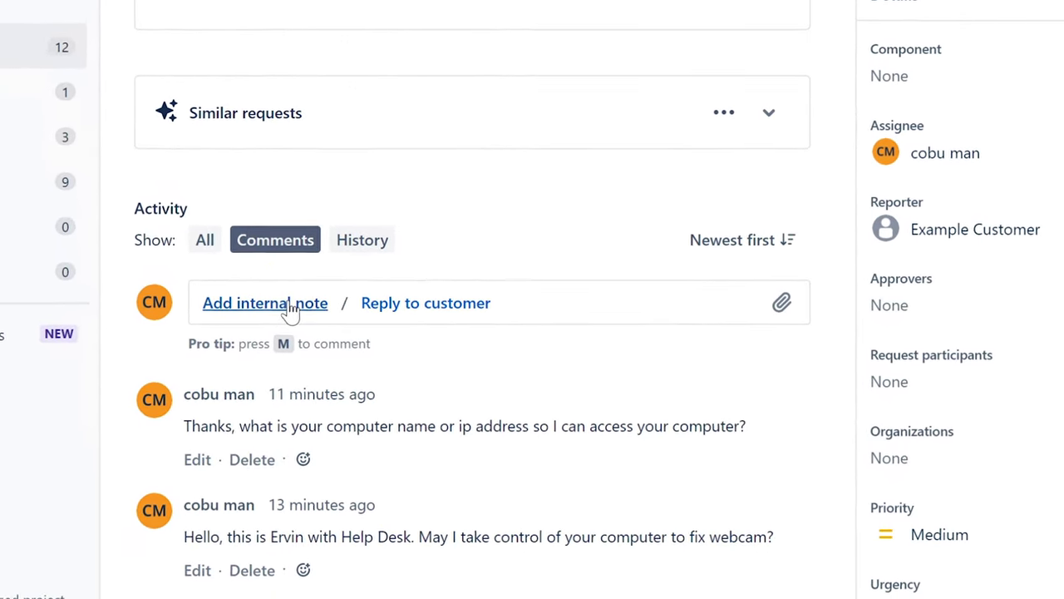
Add the internal note 'Fixed camera by installing it.' signed with the technician's name
click(318, 418)
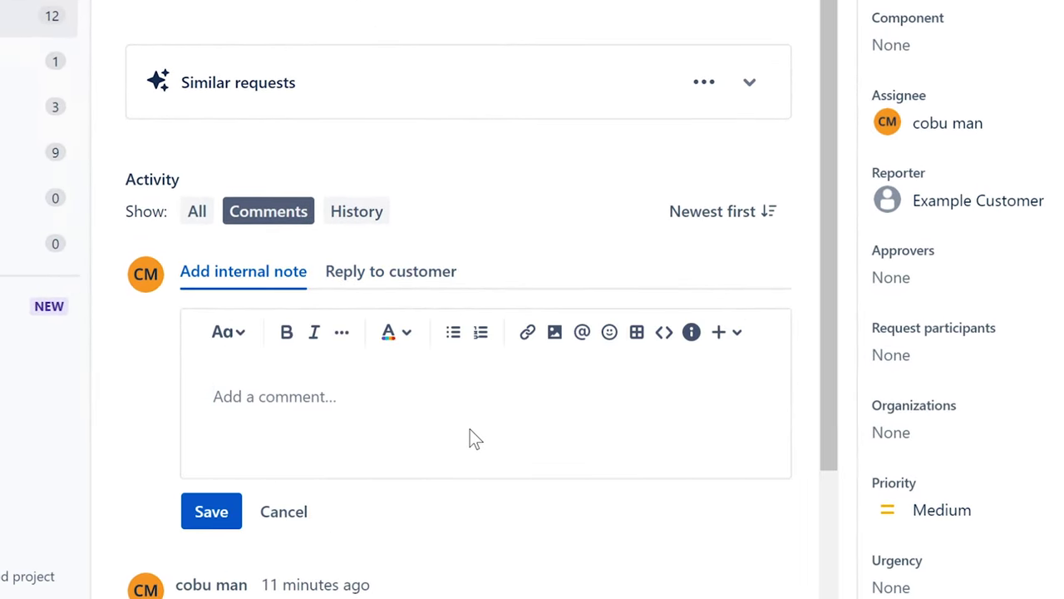
text(Fixed ca)
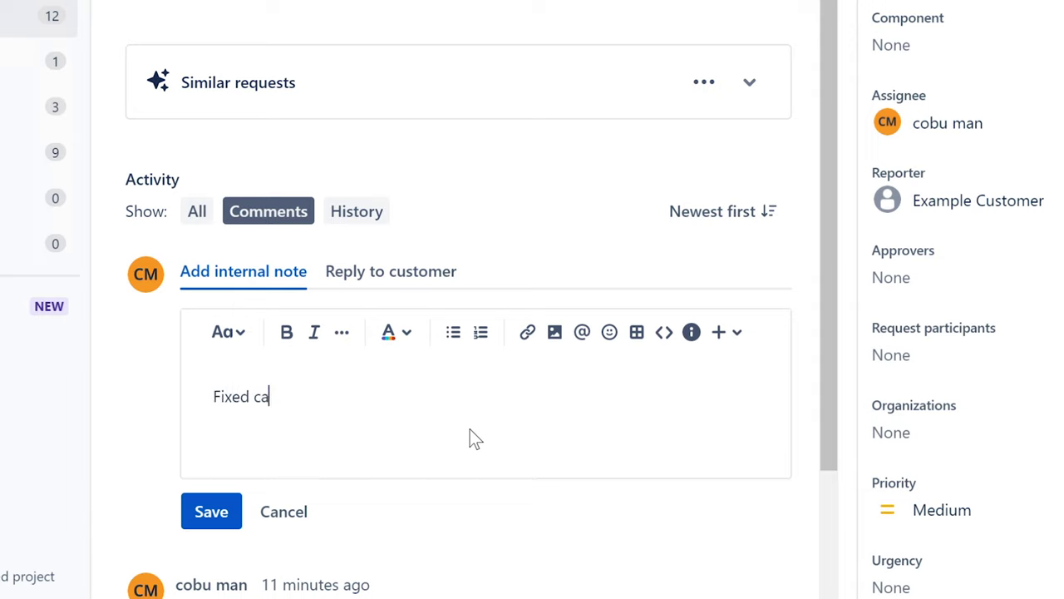
text(mera by installing it. )
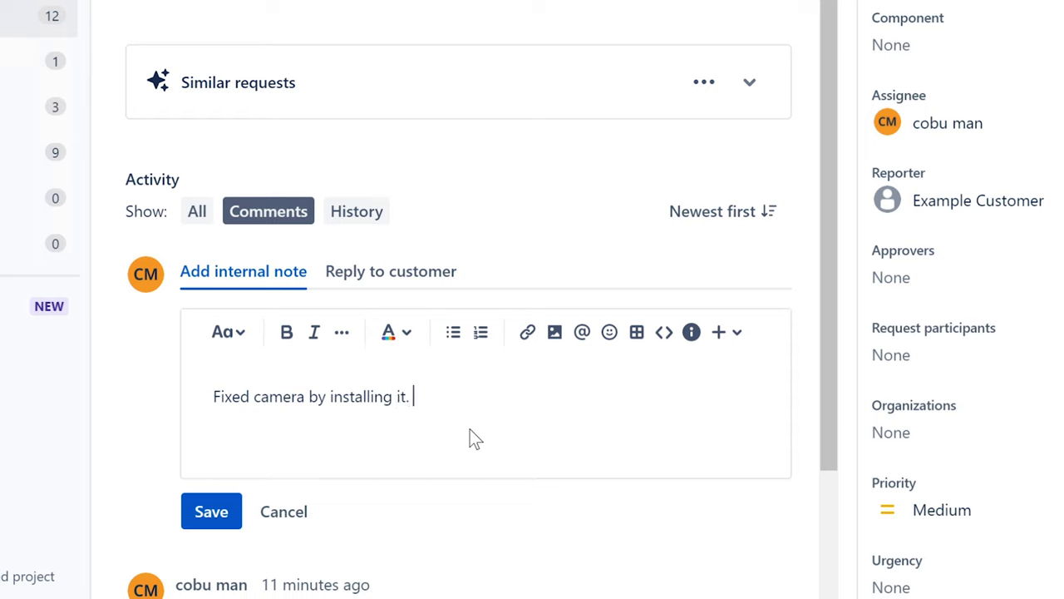
text(Ervin)
click(211, 513)
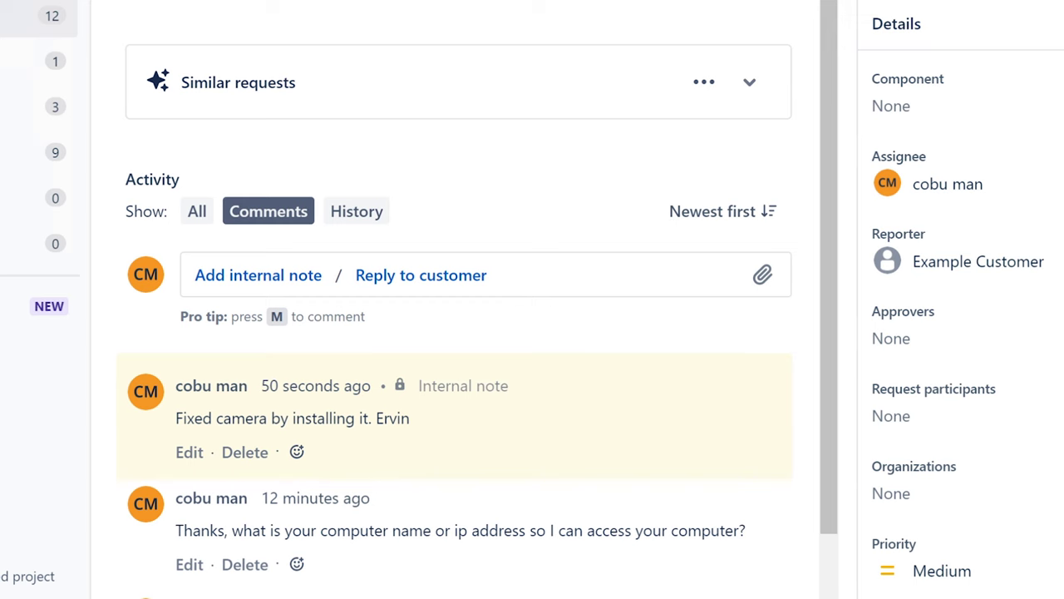
Change ISD-64's status to Completed and go back to the All open queue
click(824, 263)
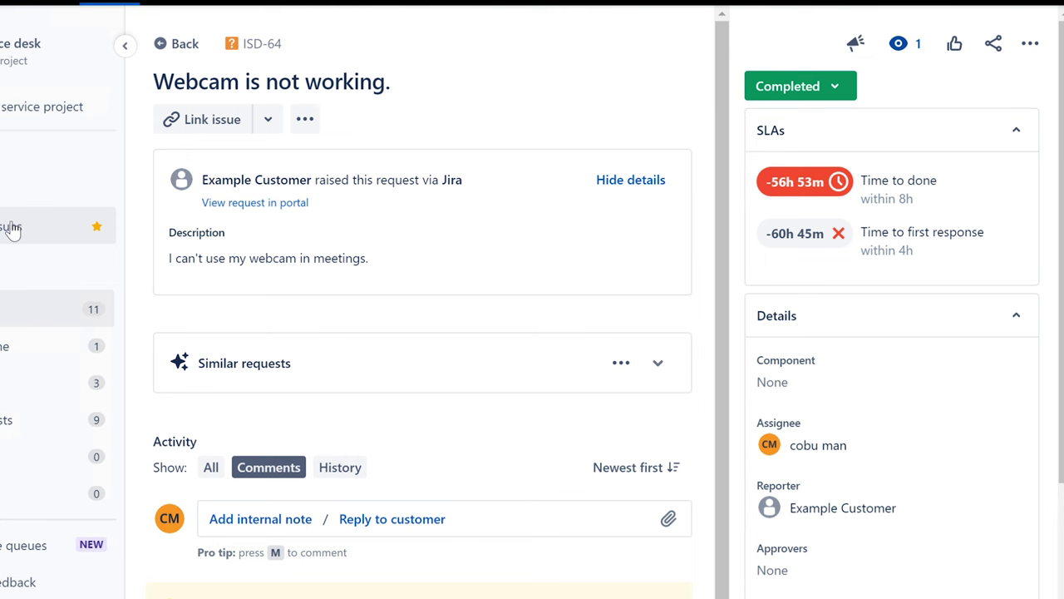
click(50, 309)
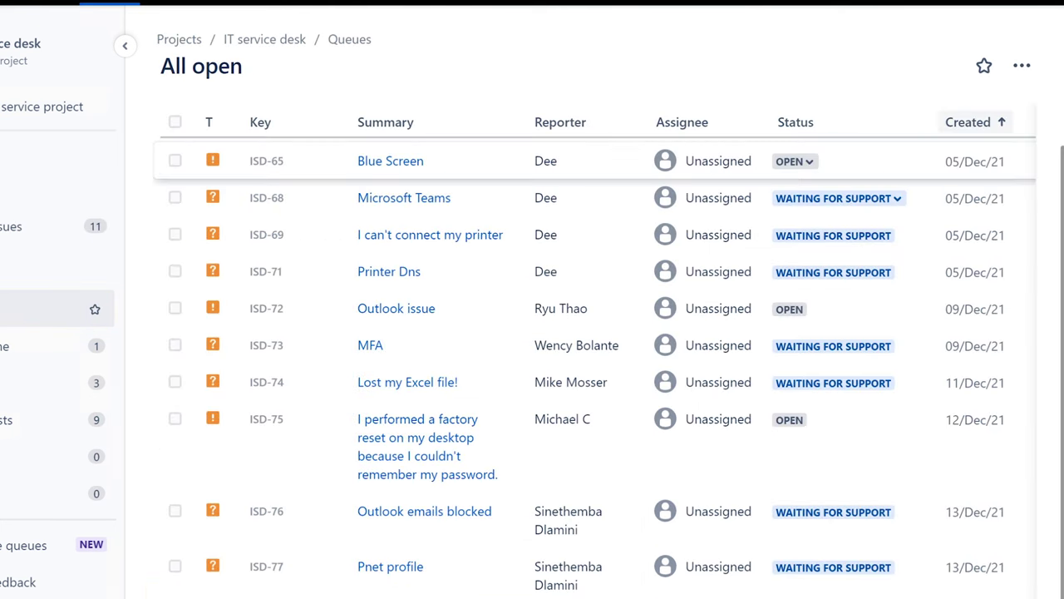